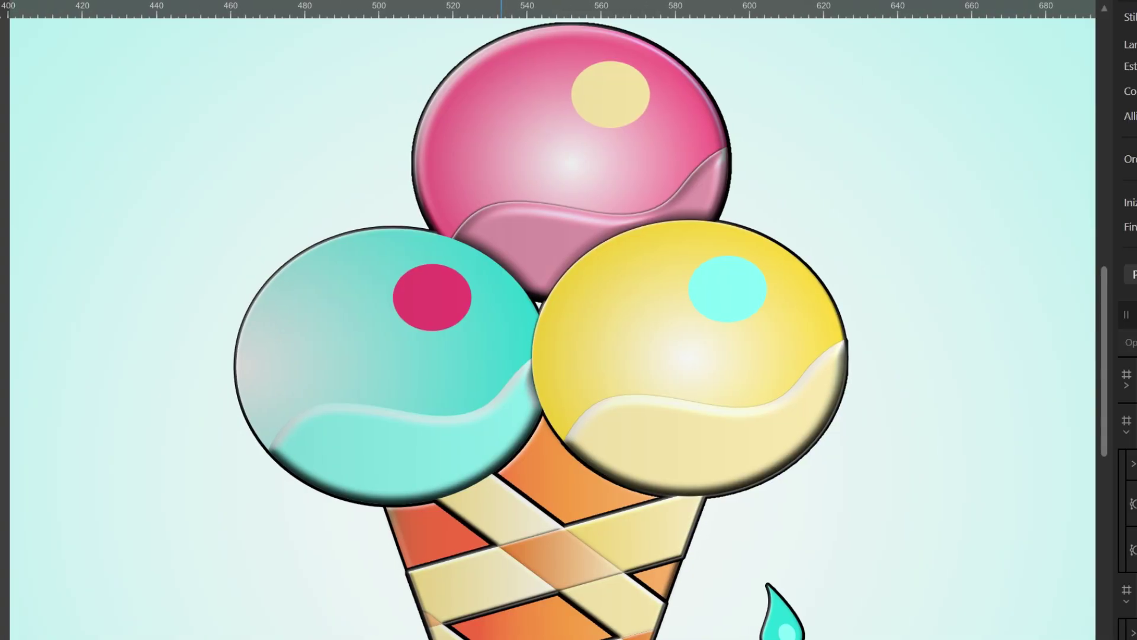
Scroll the finished ice-cream artwork, then move to the two uncoloured outline documents
scroll(578, 596, "up", 3)
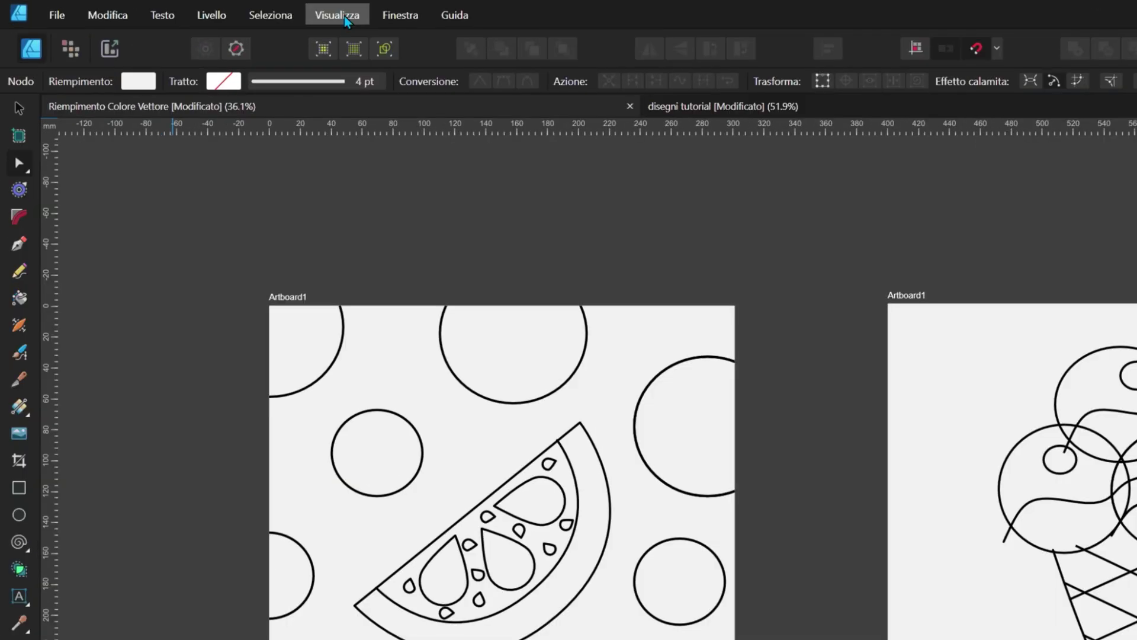
In Customize Tools, add the Vector Fill tool to the Tools panel and reset the tool set to defaults
left_click(269, 16)
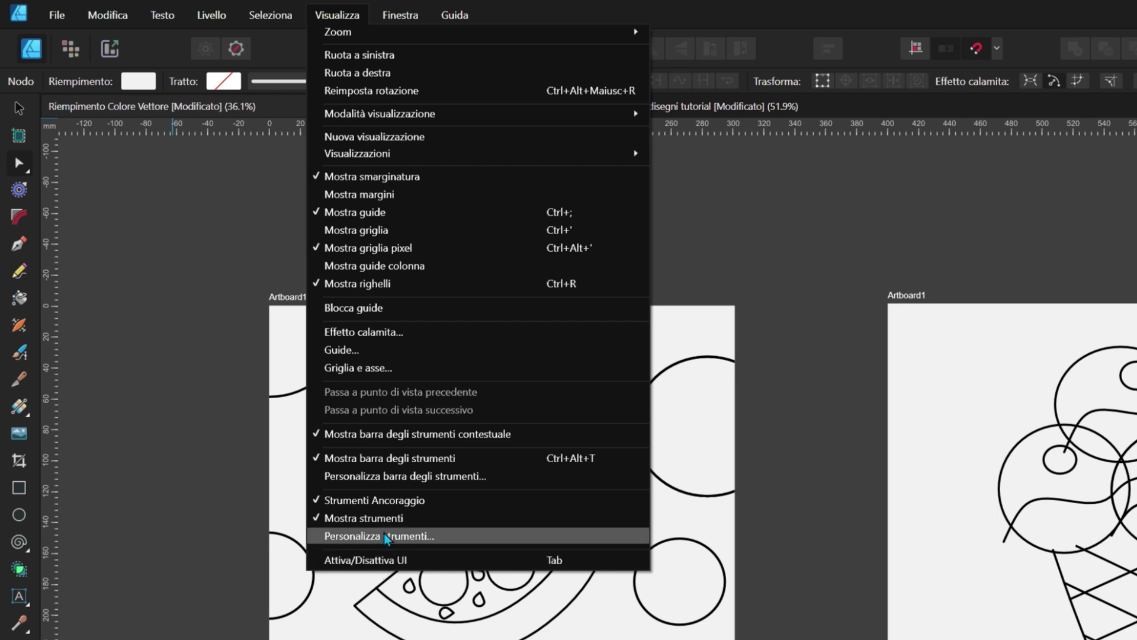
left_click(386, 536)
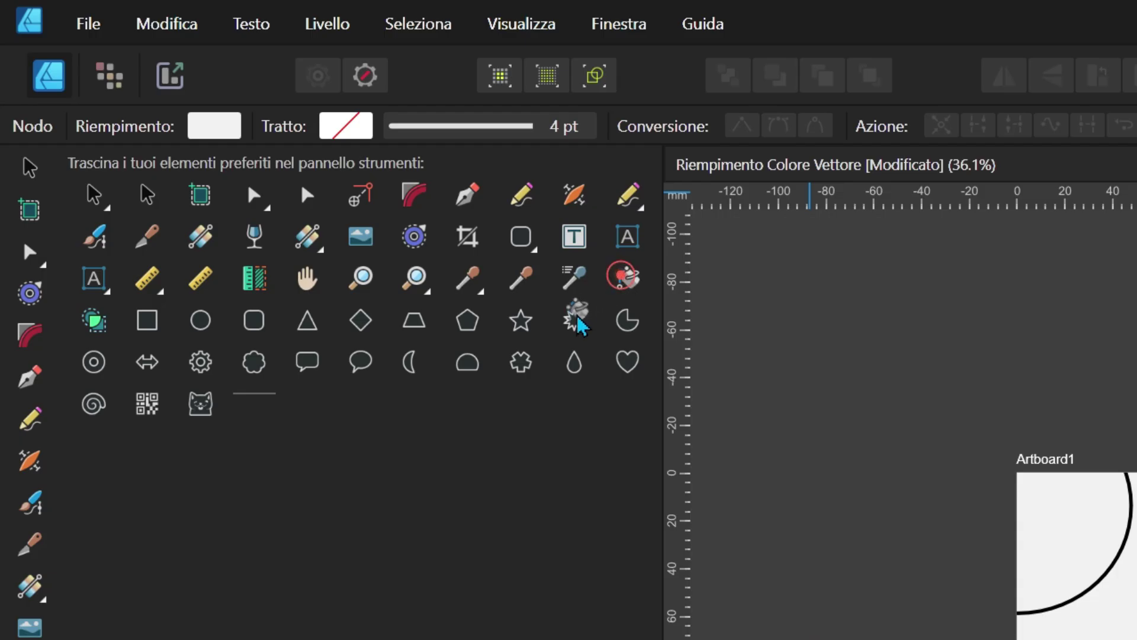
left_click_drag(315, 141, 57, 223)
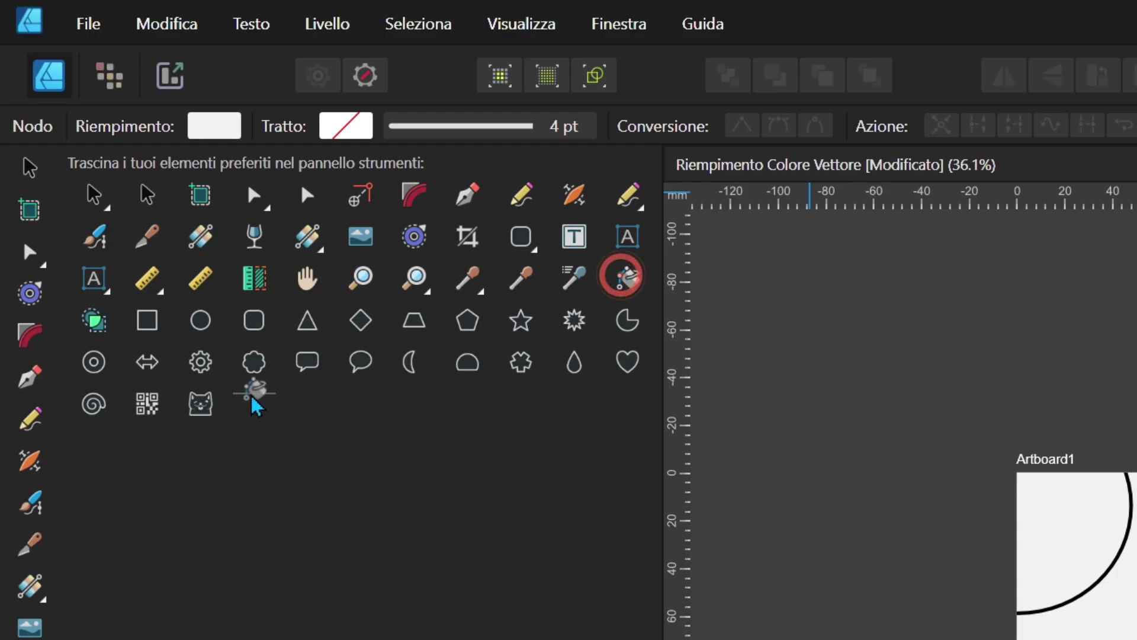
left_click_drag(113, 444, 23, 432)
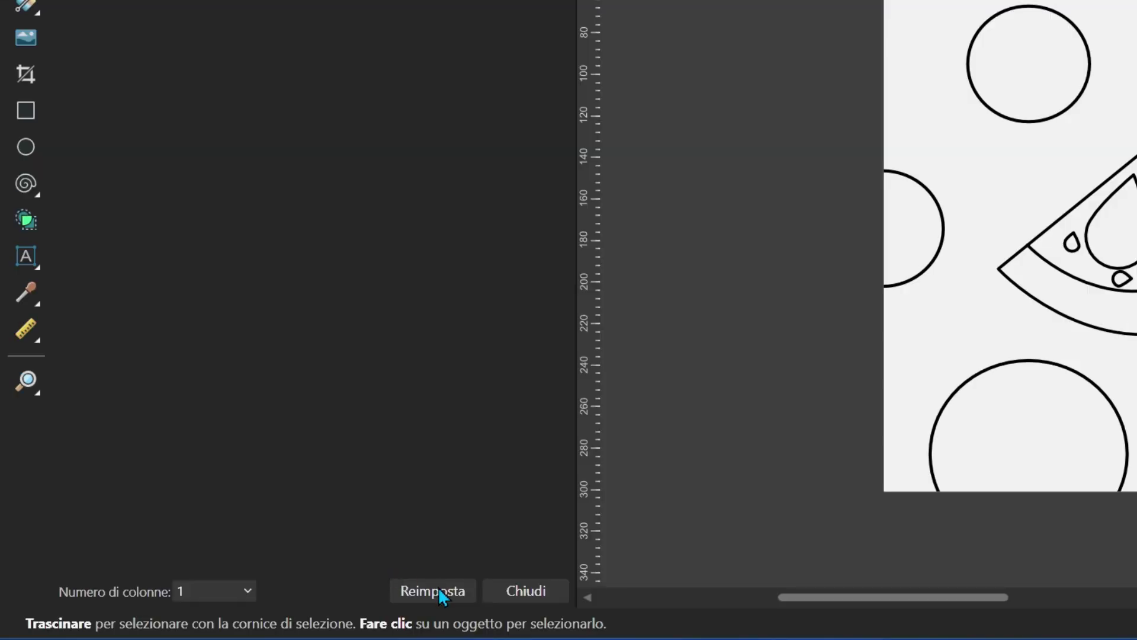
left_click(440, 589)
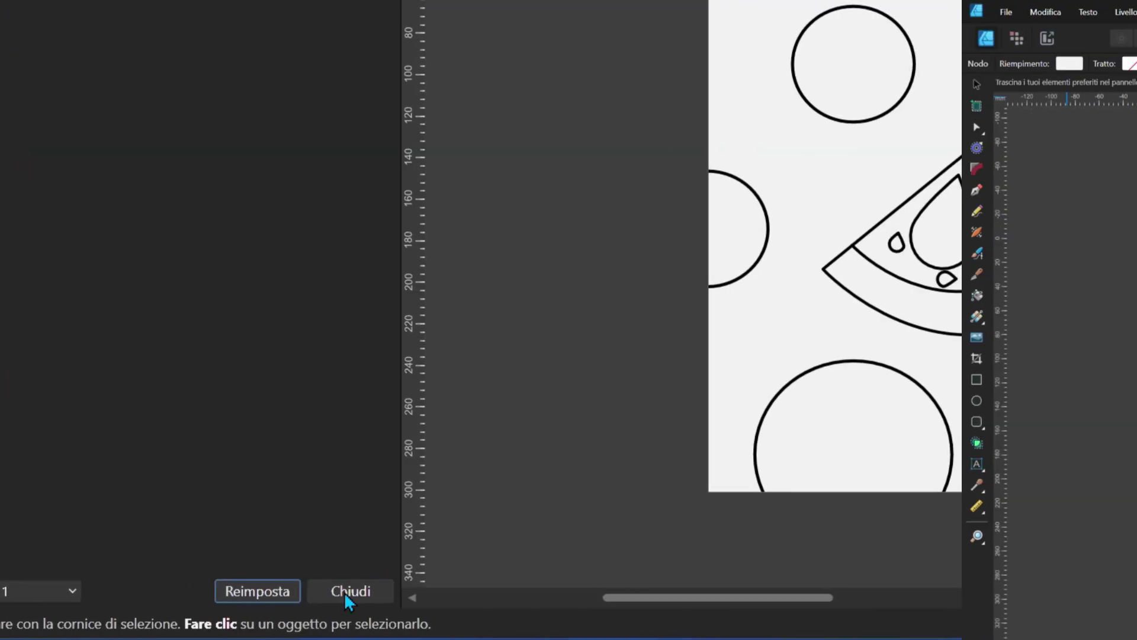
left_click(525, 590)
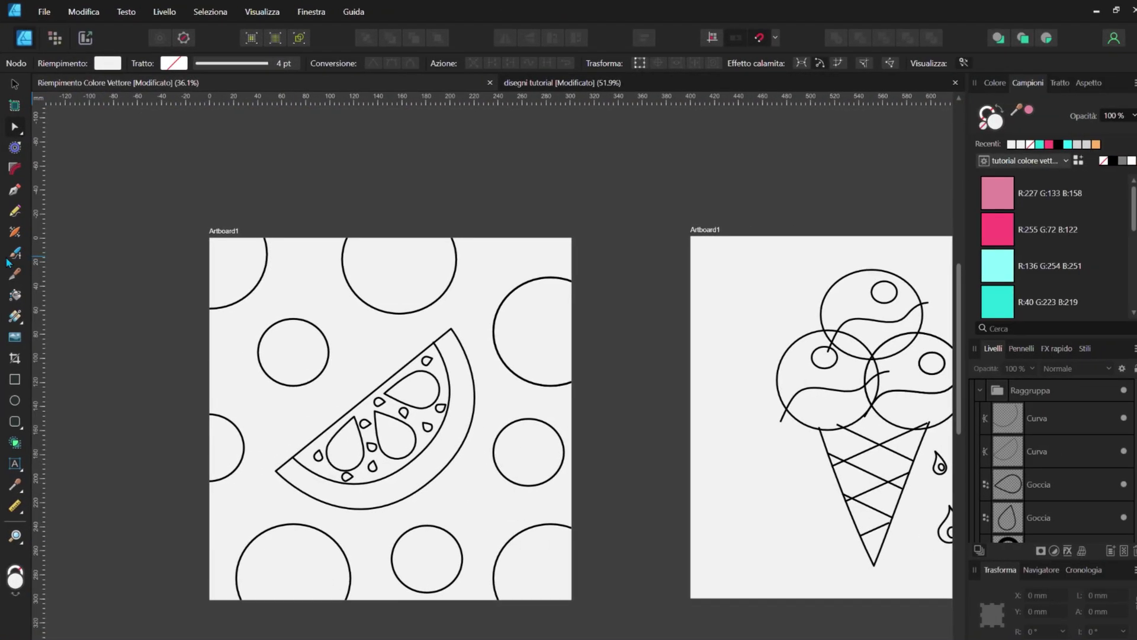
Activate the Vector Fill tool and marquee-select all 11 objects on the orange-slice artboard
left_click(16, 295)
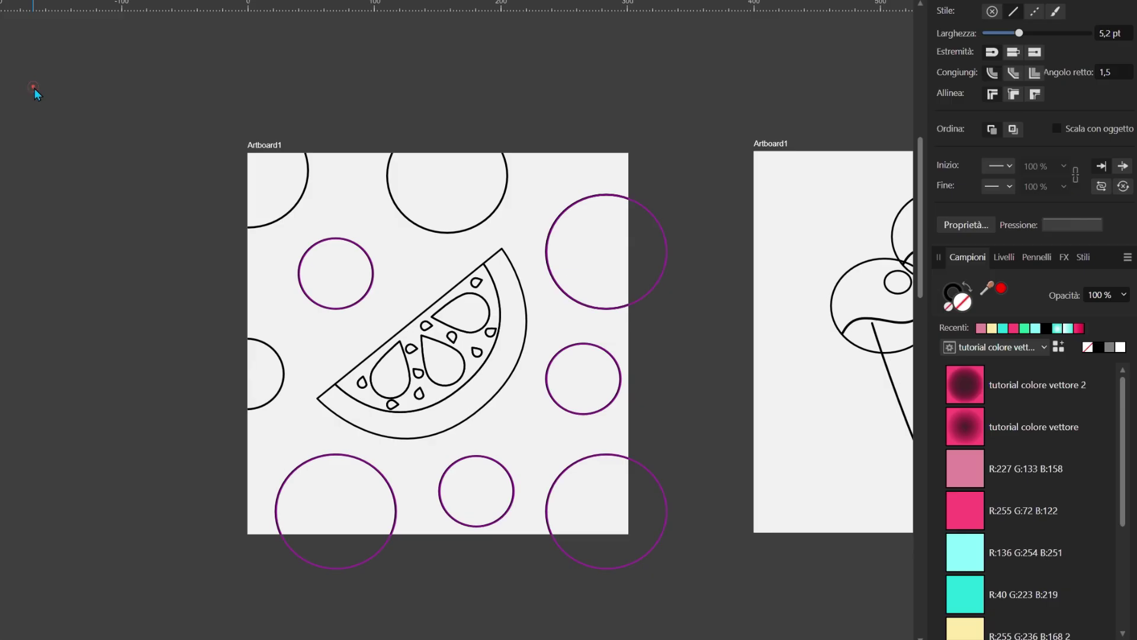
left_click_drag(34, 87, 728, 606)
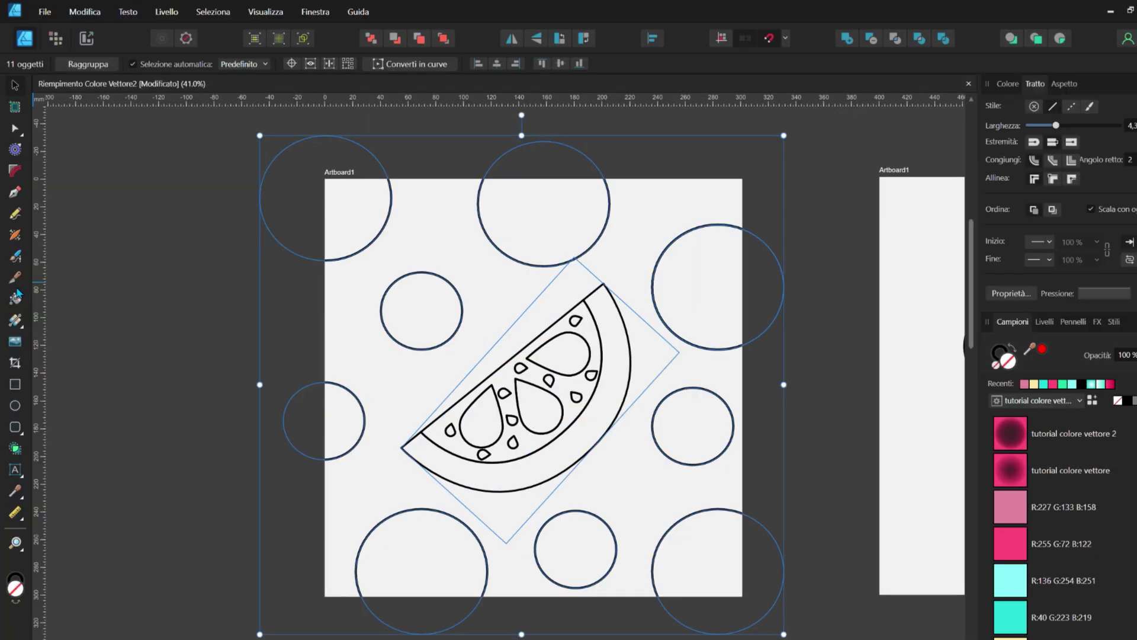
Fill twelve polka-dot circle regions pink (R:255 G:72 B:122) with the Vector Fill tool
left_click(16, 304)
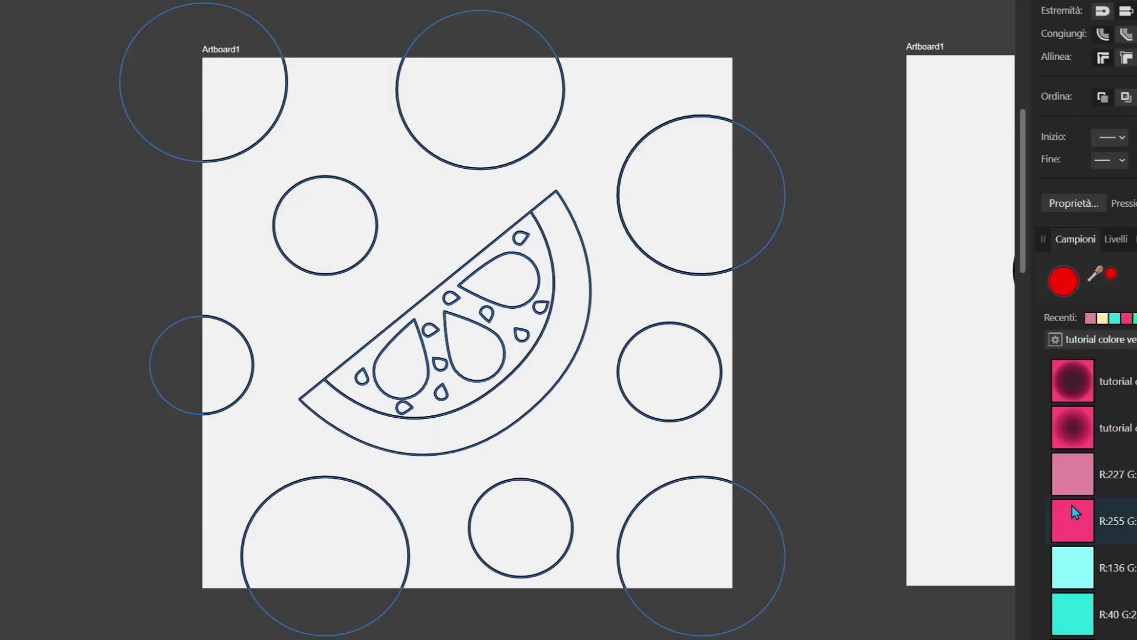
left_click(1075, 512)
left_click(216, 102)
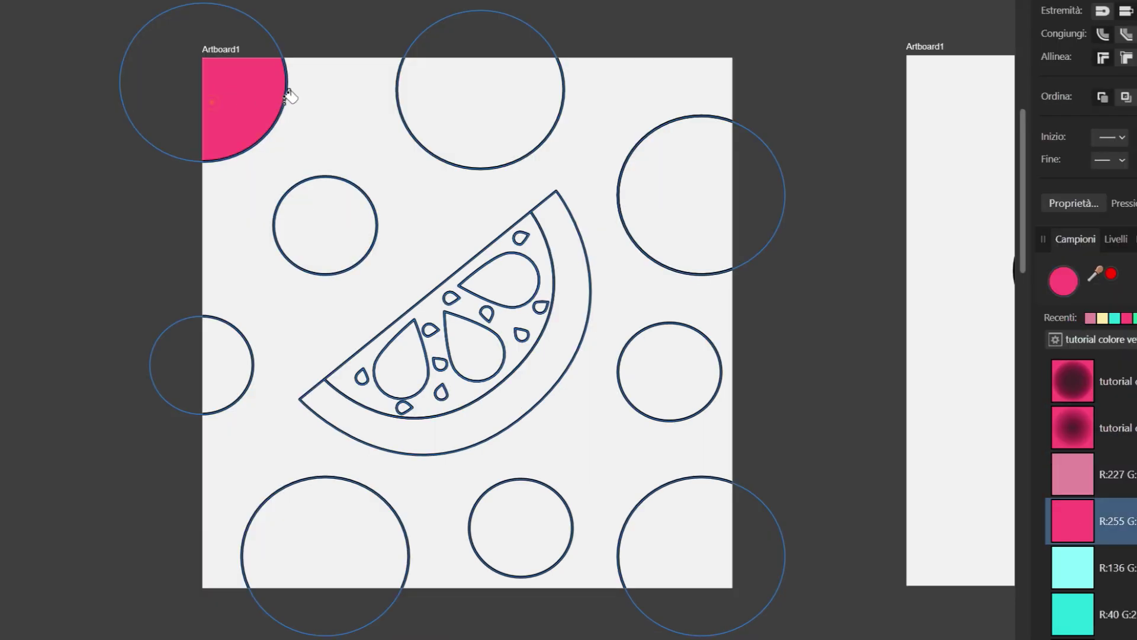
left_click(468, 104)
left_click(628, 160)
left_click(655, 382)
left_click(669, 521)
left_click(533, 527)
left_click(355, 545)
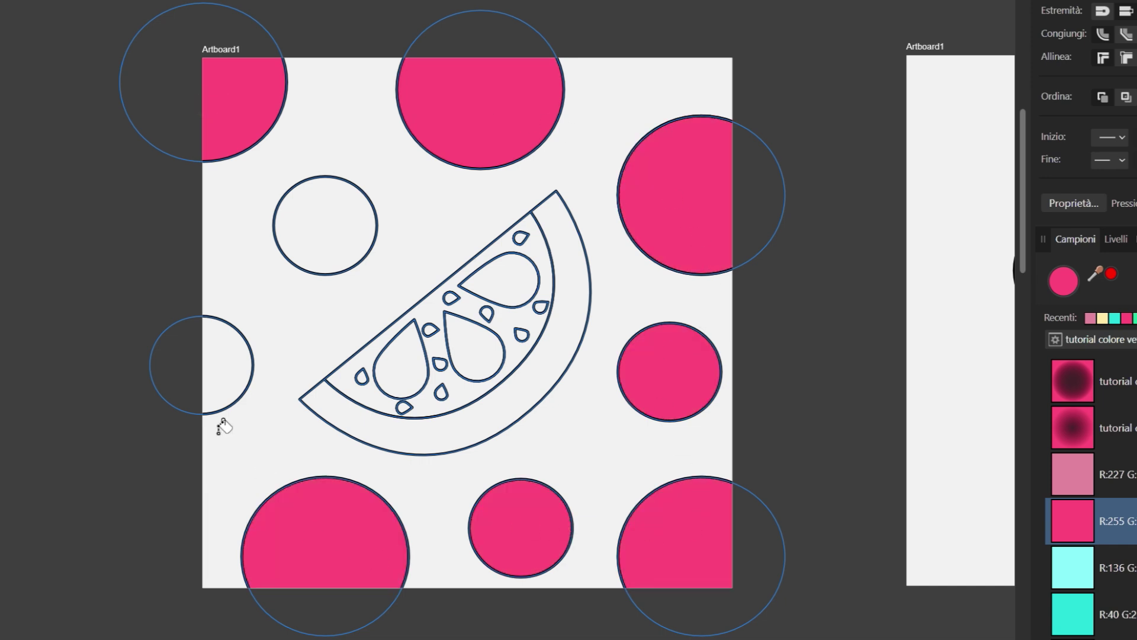
left_click(222, 396)
left_click(333, 204)
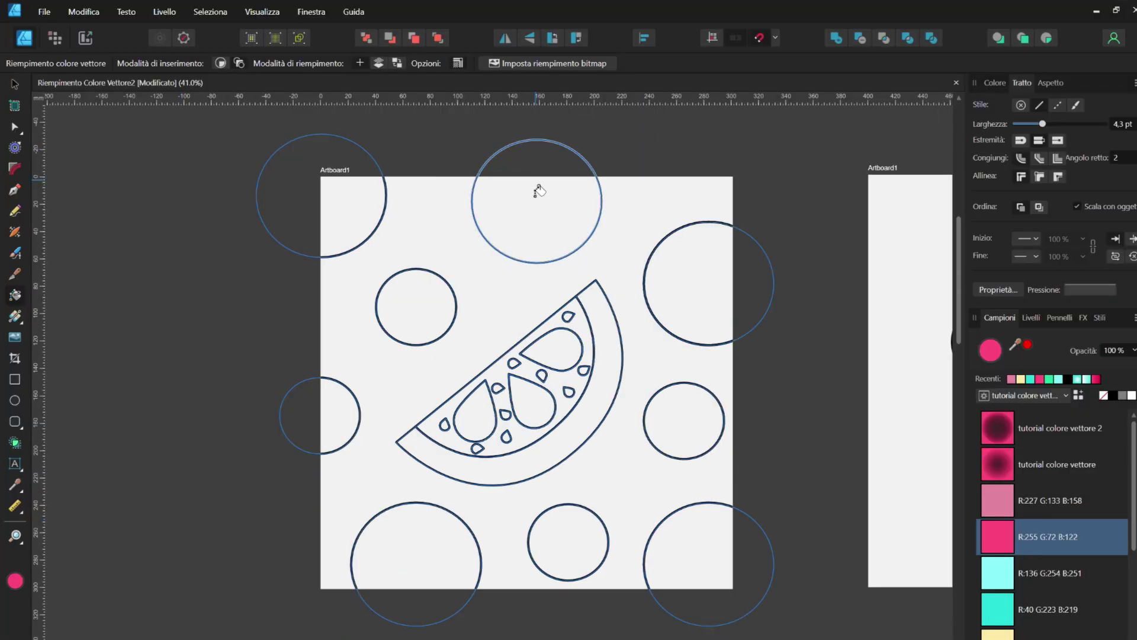
left_click(533, 212)
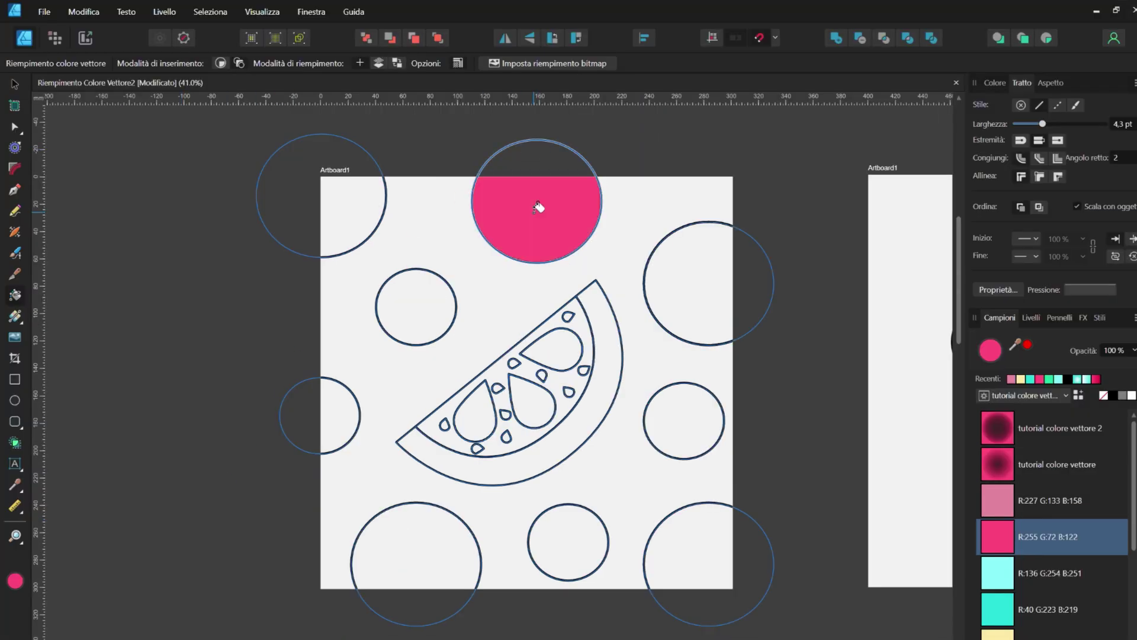
left_click(393, 537)
left_click(728, 555)
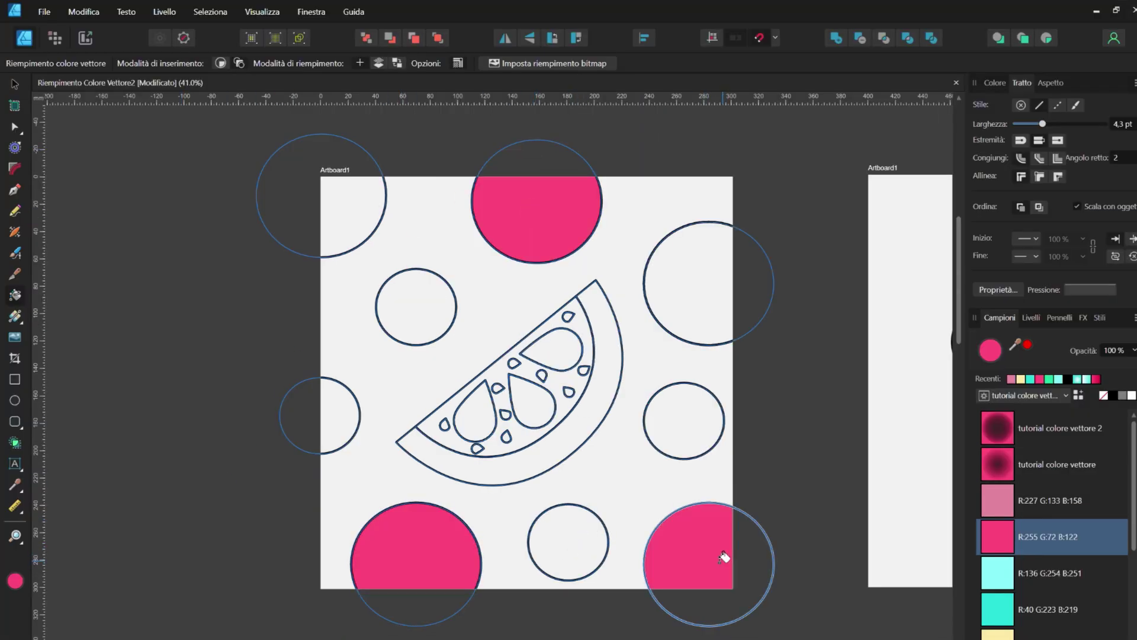
Fill further circles teal (R:40 G:223 B:219), yellow (R:255 G:219 B:50), and one light cyan
left_click(1009, 602)
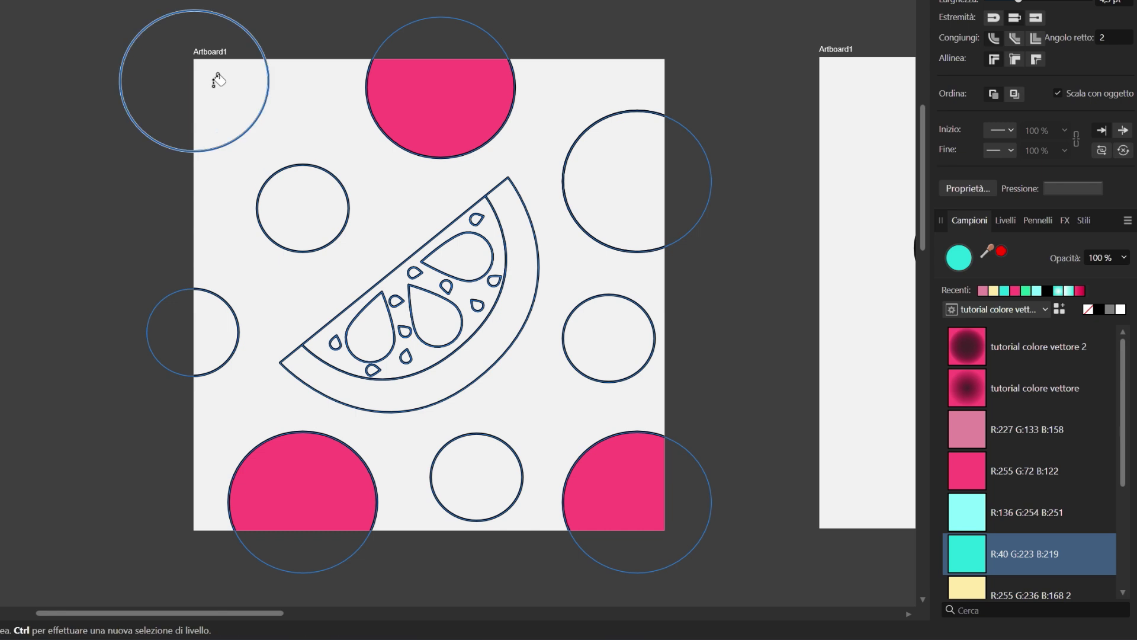
left_click(339, 199)
left_click(602, 328)
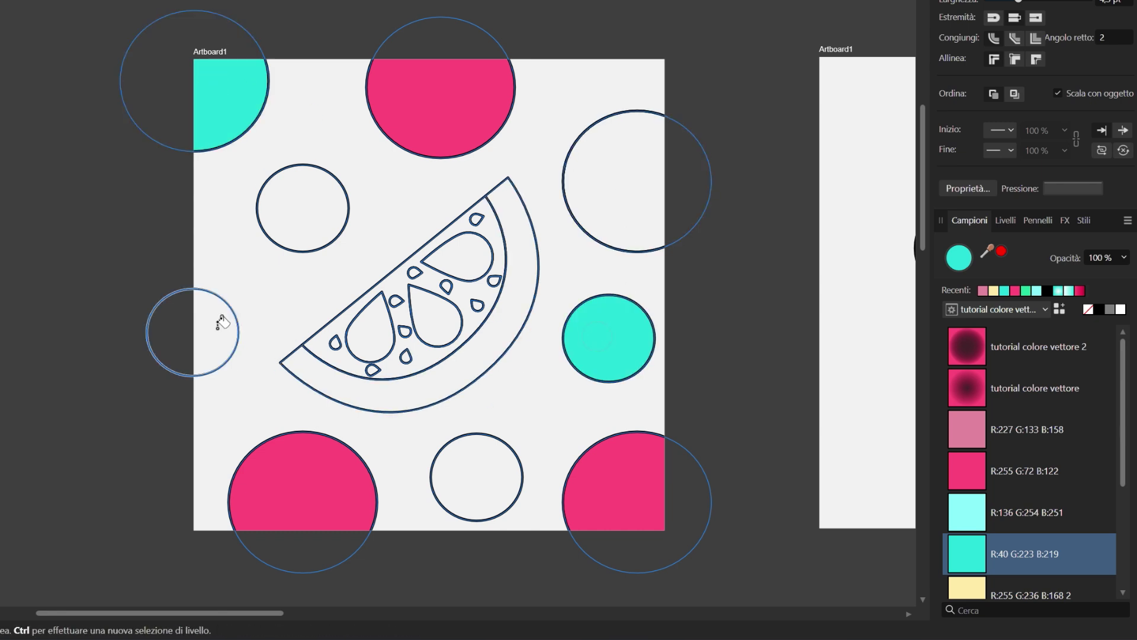
scroll(979, 590, "down", 3)
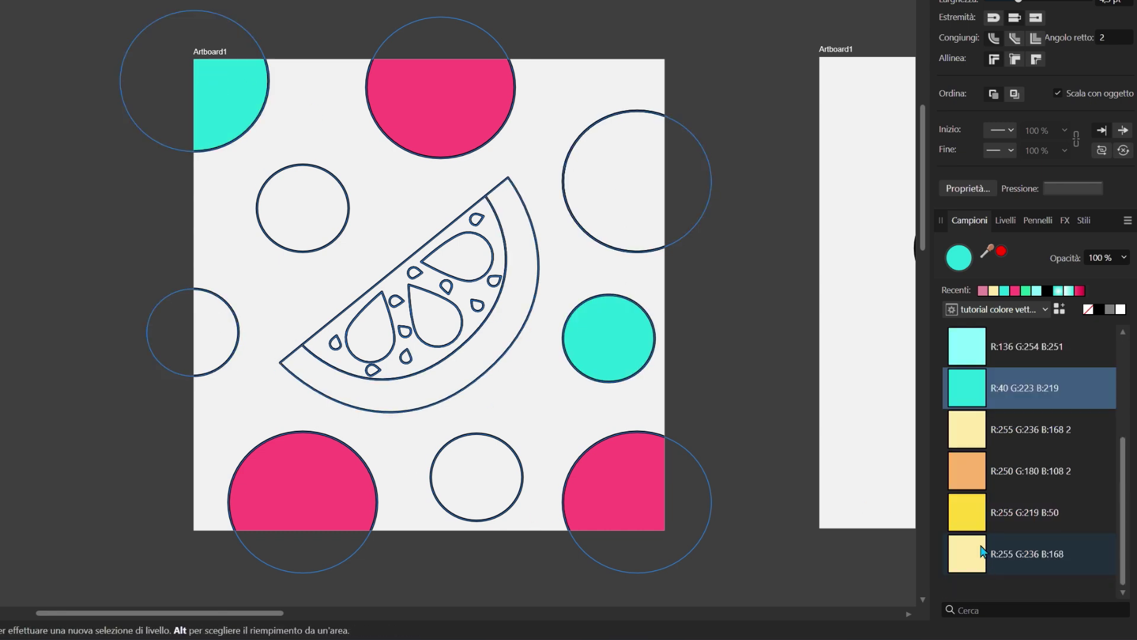
left_click(971, 512)
left_click(616, 180)
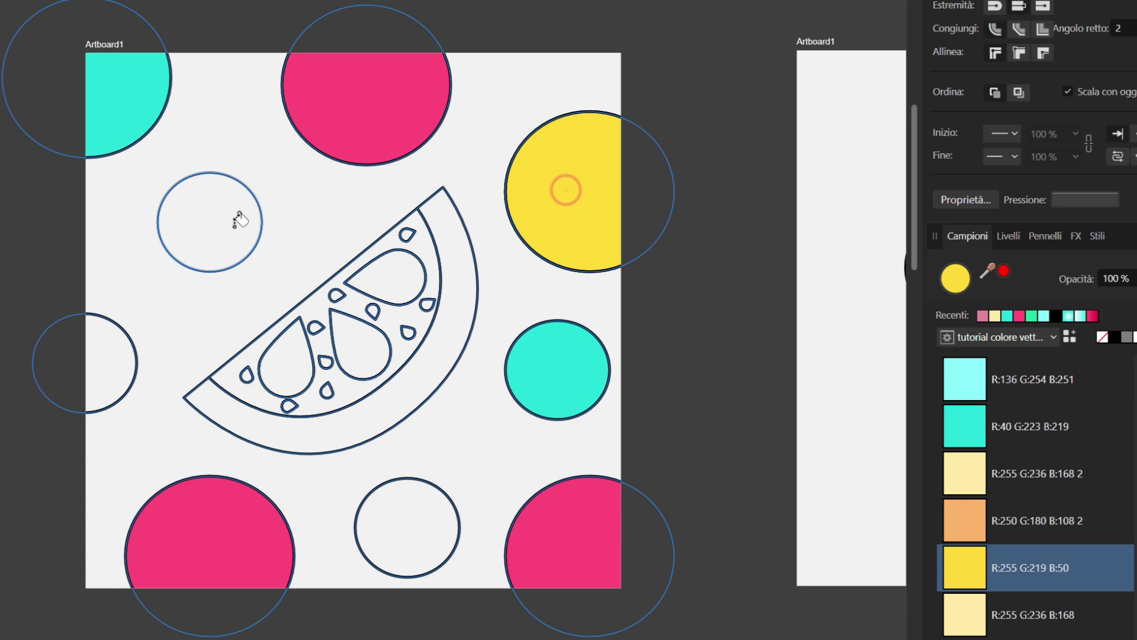
left_click(411, 521)
left_click(132, 379)
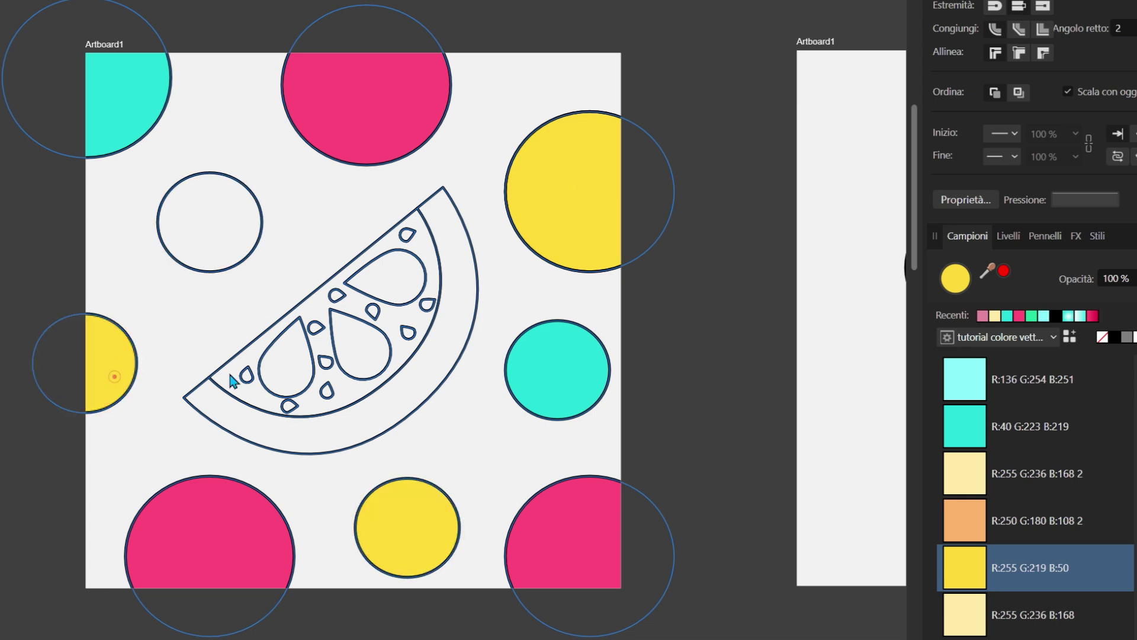
scroll(984, 524, "up", 4)
scroll(983, 524, "down", 4)
left_click(980, 382)
left_click(223, 227)
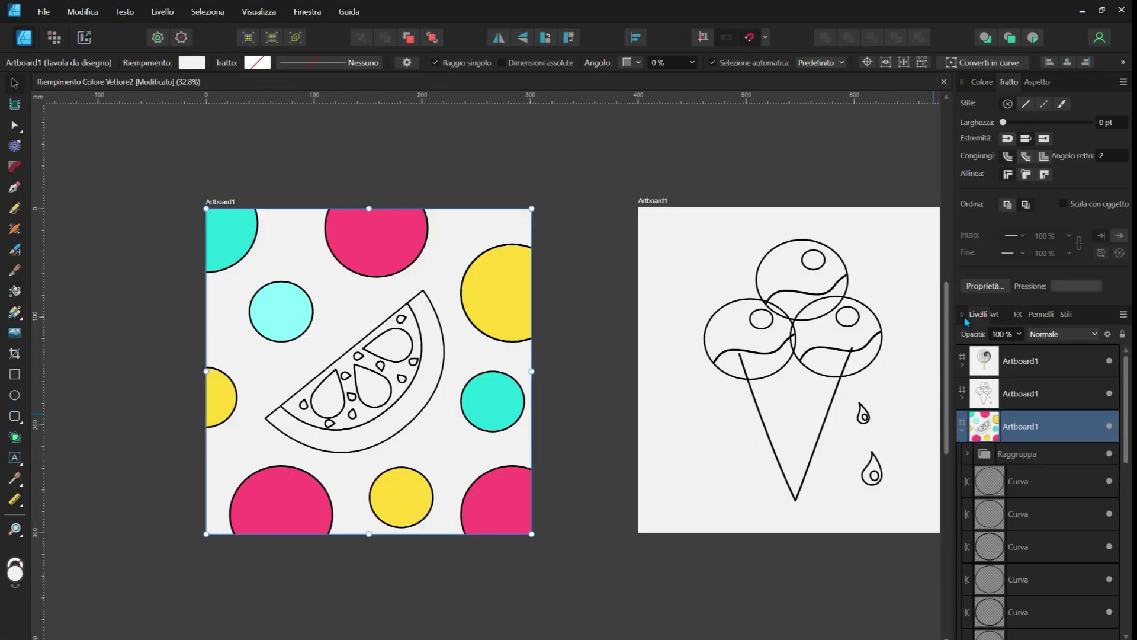
Float and enlarge the Layers panel, then hide and re-show the outline circle layers
left_click_drag(965, 320, 612, 177)
left_click_drag(665, 293, 666, 611)
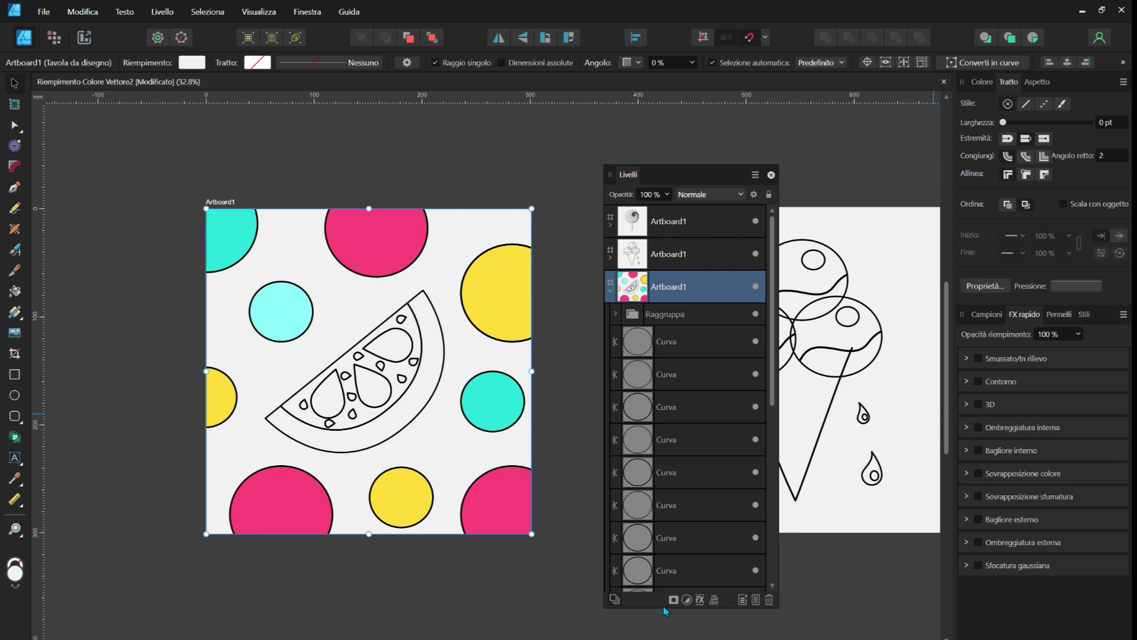
scroll(691, 386, "down", 3)
scroll(685, 360, "up", 3)
left_click(686, 348)
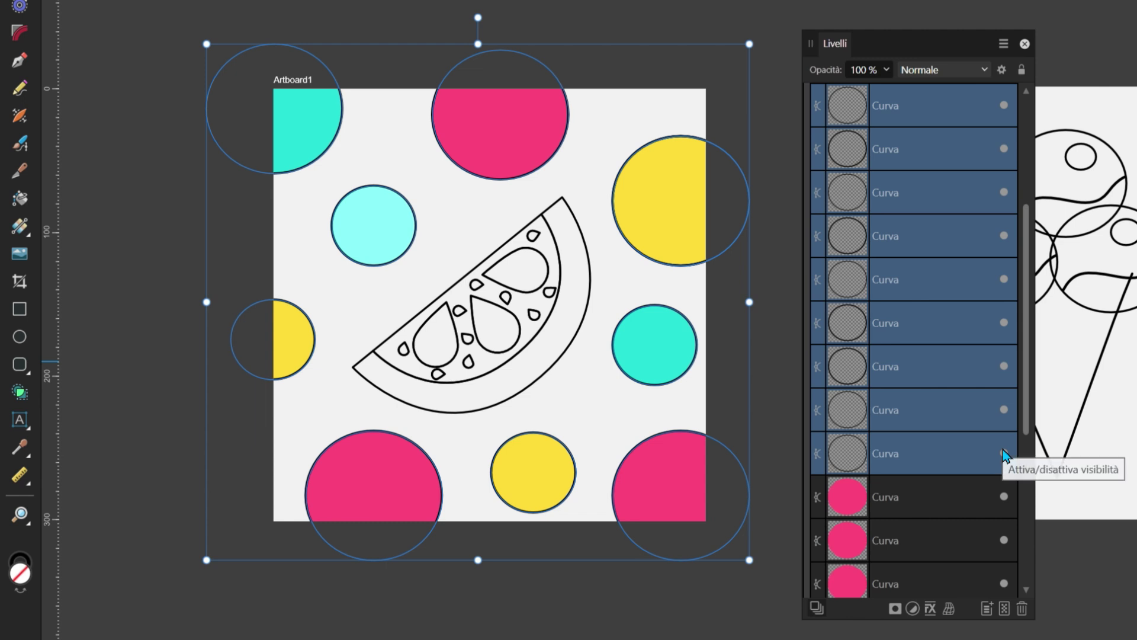
left_click(1003, 449)
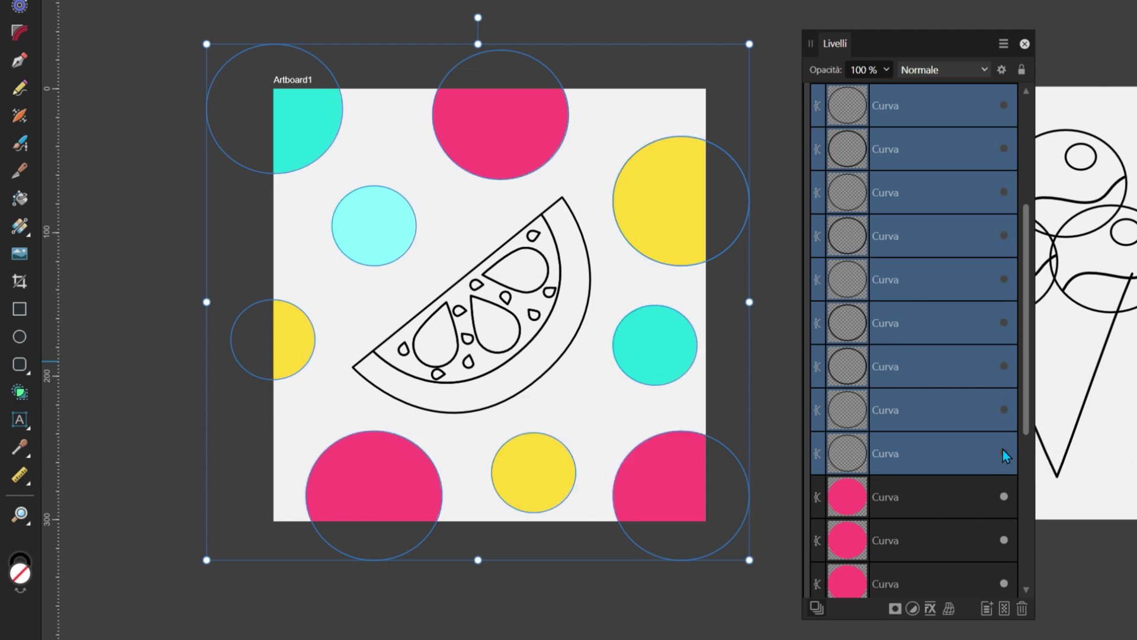
left_click(1003, 451)
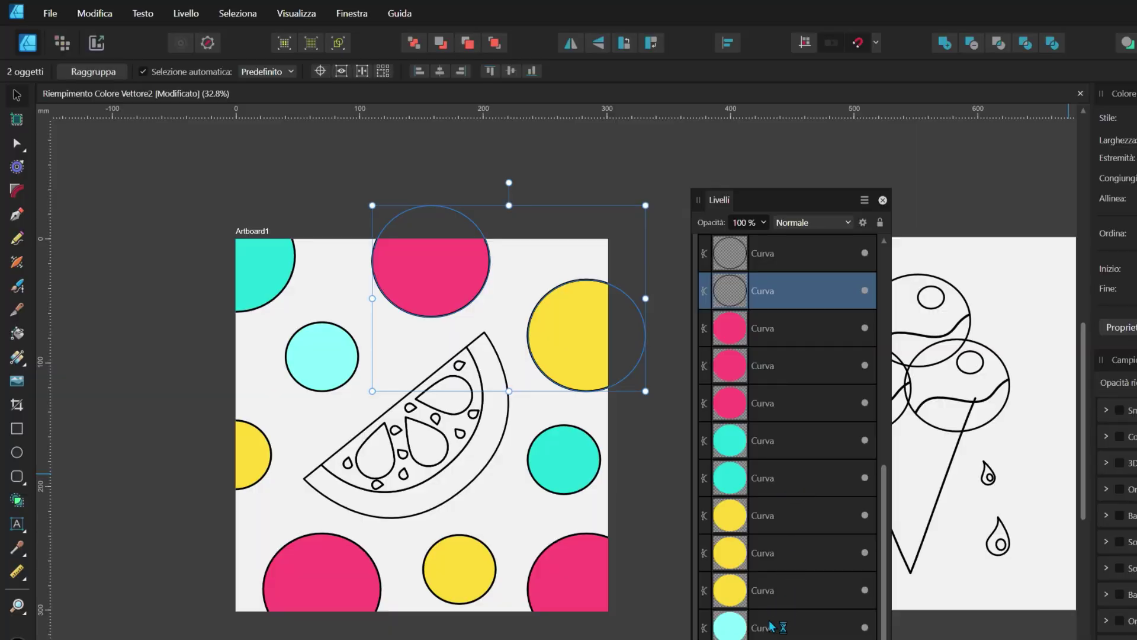
Select all the coloured circle layers, then begin selecting the grey outline circle layers
left_click(770, 628)
left_click(780, 335, "ctrl")
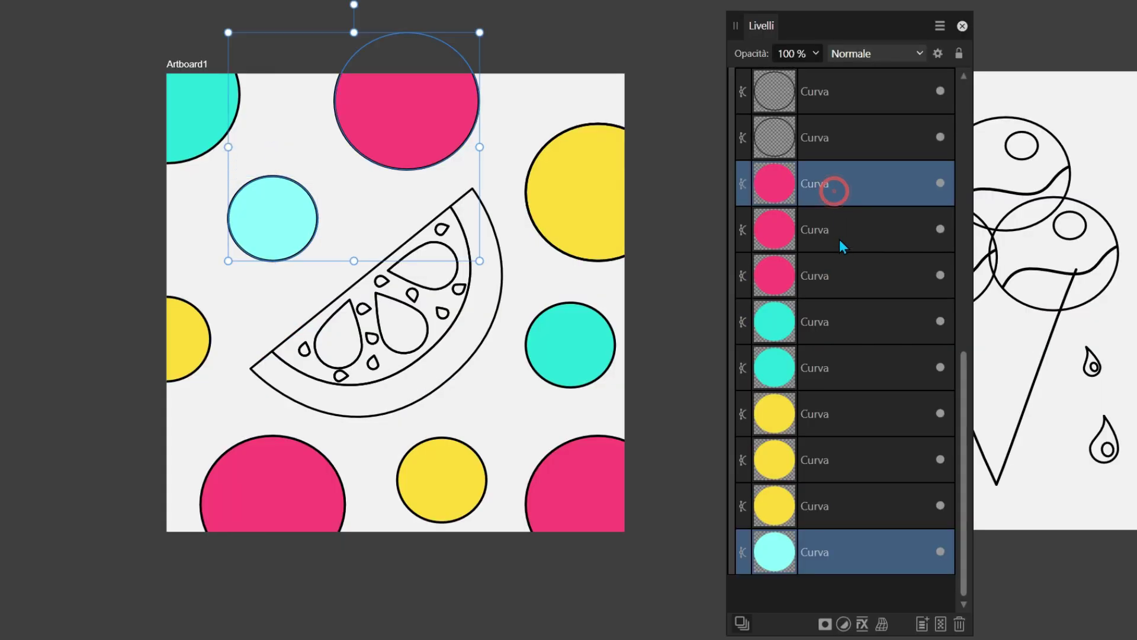
left_click(780, 333)
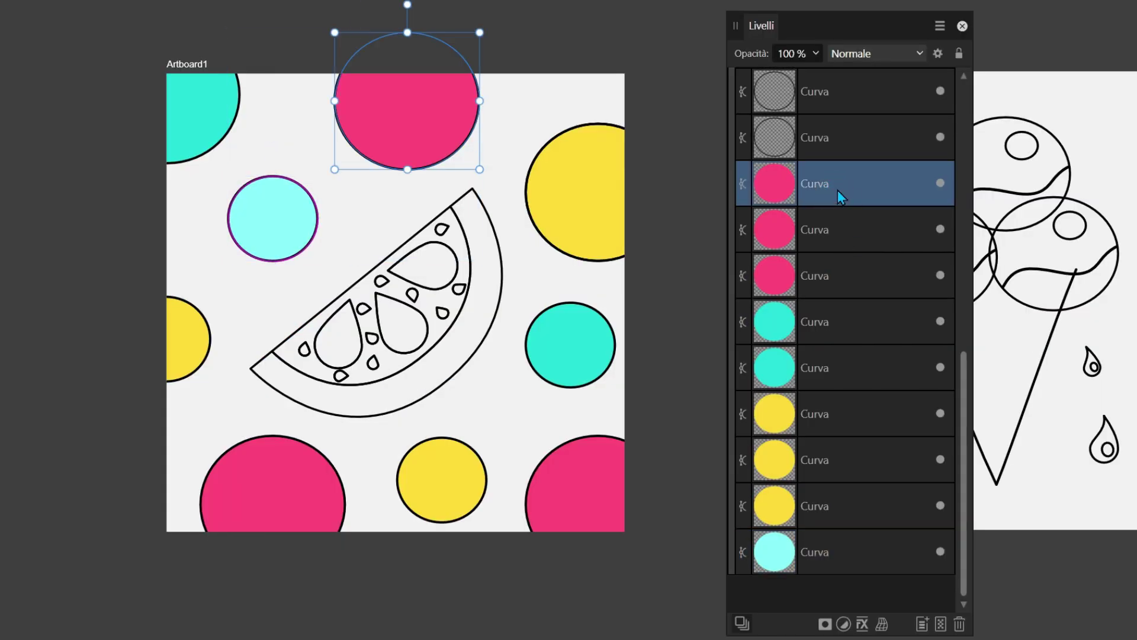
left_click(839, 552, "shift")
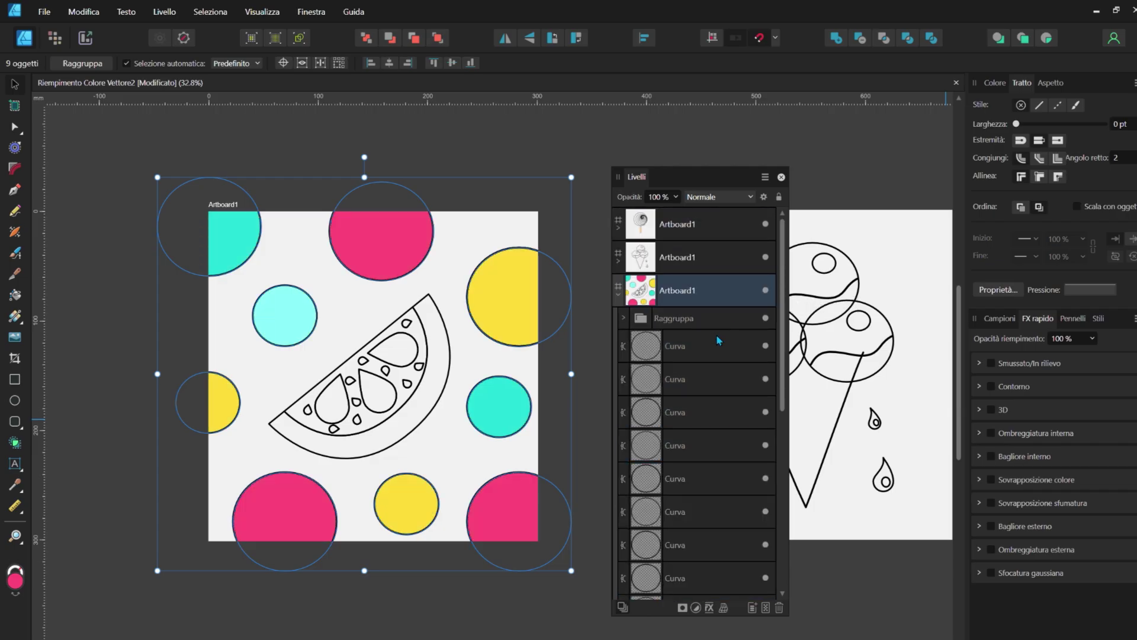
left_click(710, 350)
scroll(711, 414, "down", 2)
Select the nine grey outline layers, then the top pink dot and the orange slice drawing
left_click(705, 491, "shift")
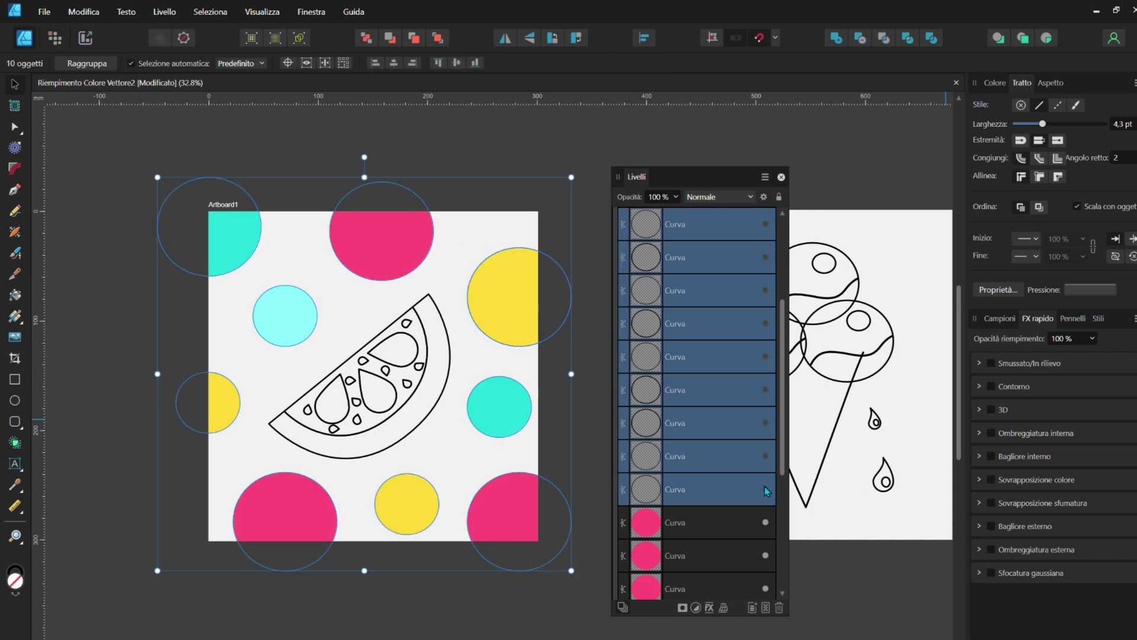
left_click(380, 225)
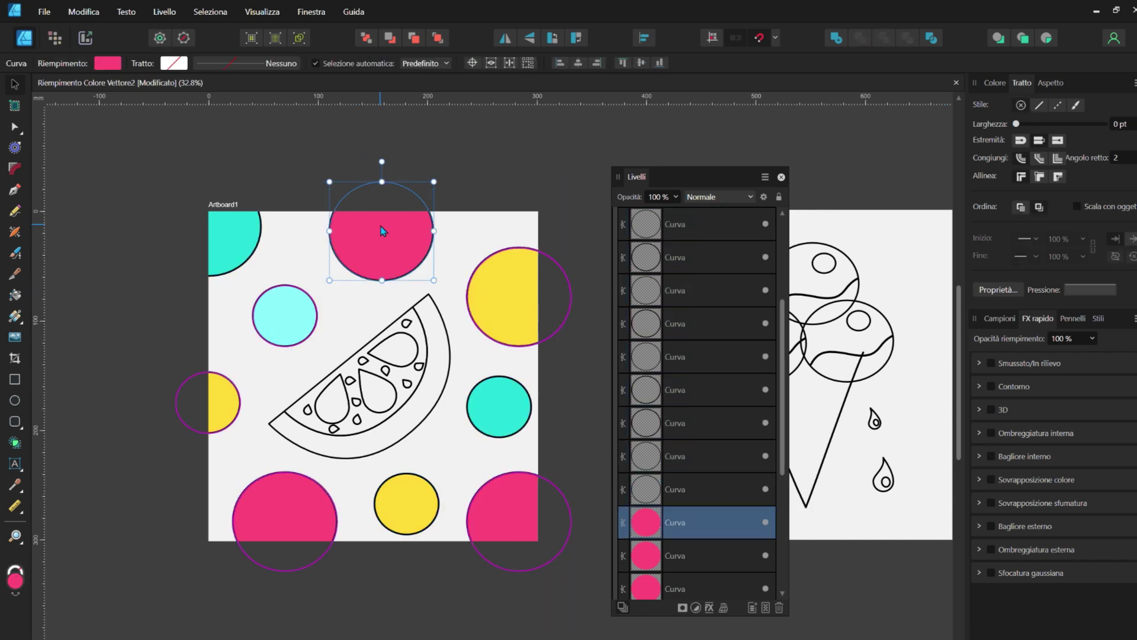
left_click(348, 377)
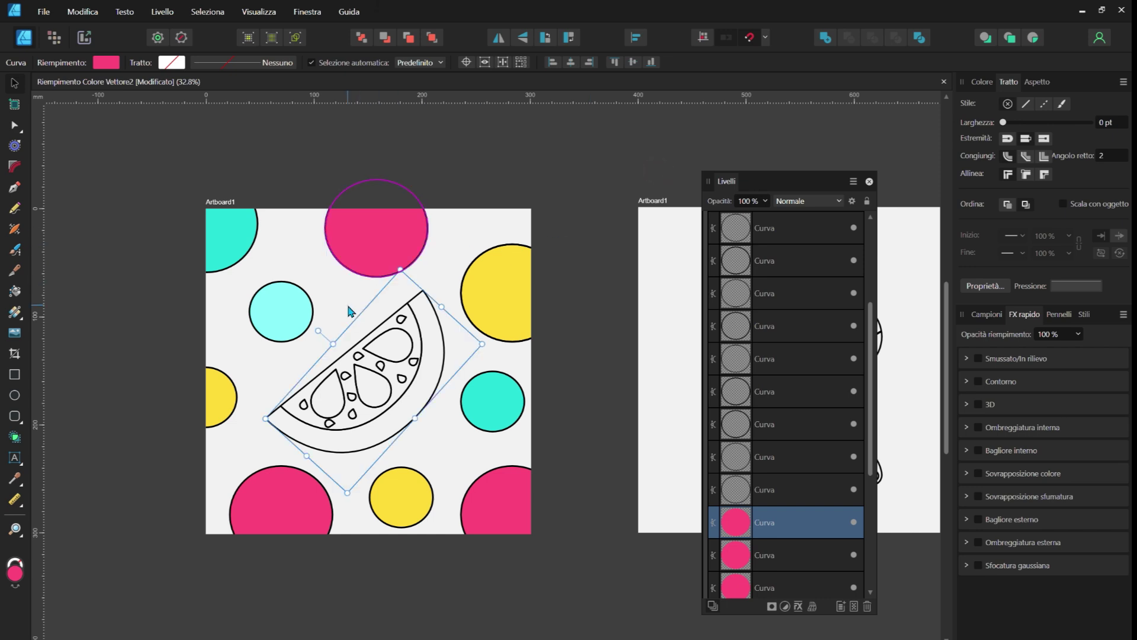
Drag the pink and cyan dot fills onto the slice, undo both moves, and reactivate the Vector Flood Fill tool
left_click(453, 65)
left_click_drag(453, 65, 465, 208)
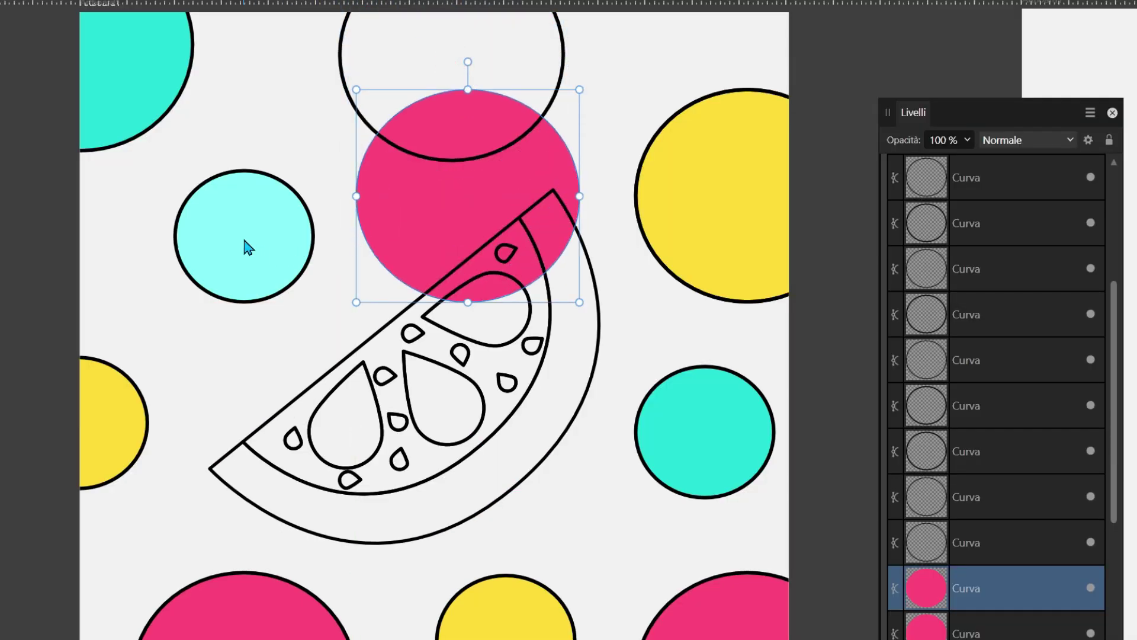
left_click_drag(245, 242, 347, 368)
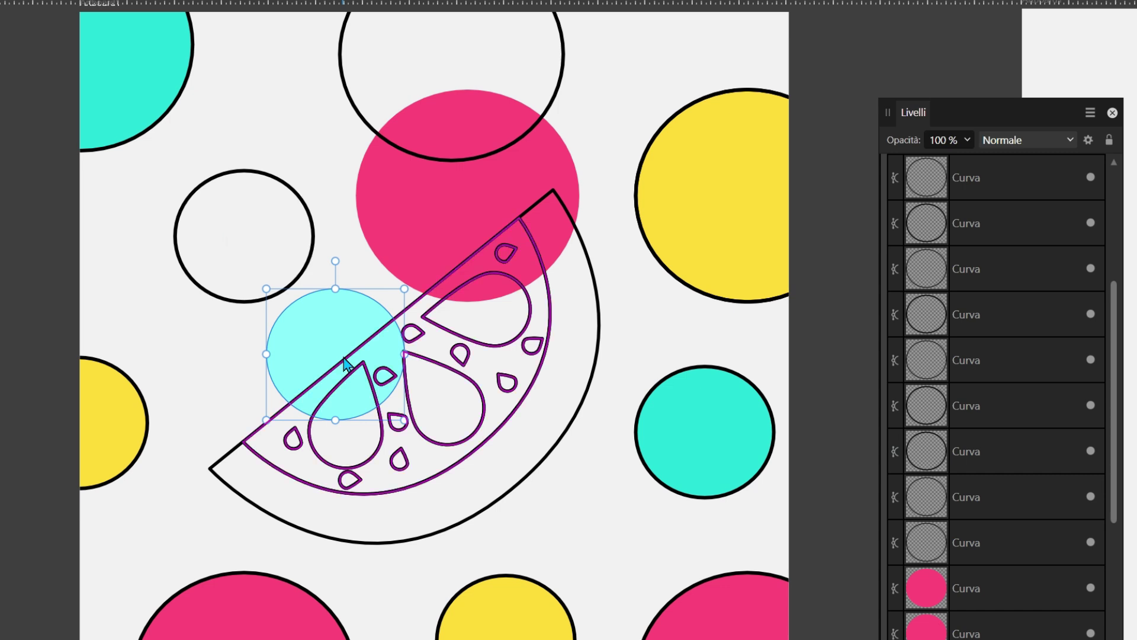
key("ctrl+z")
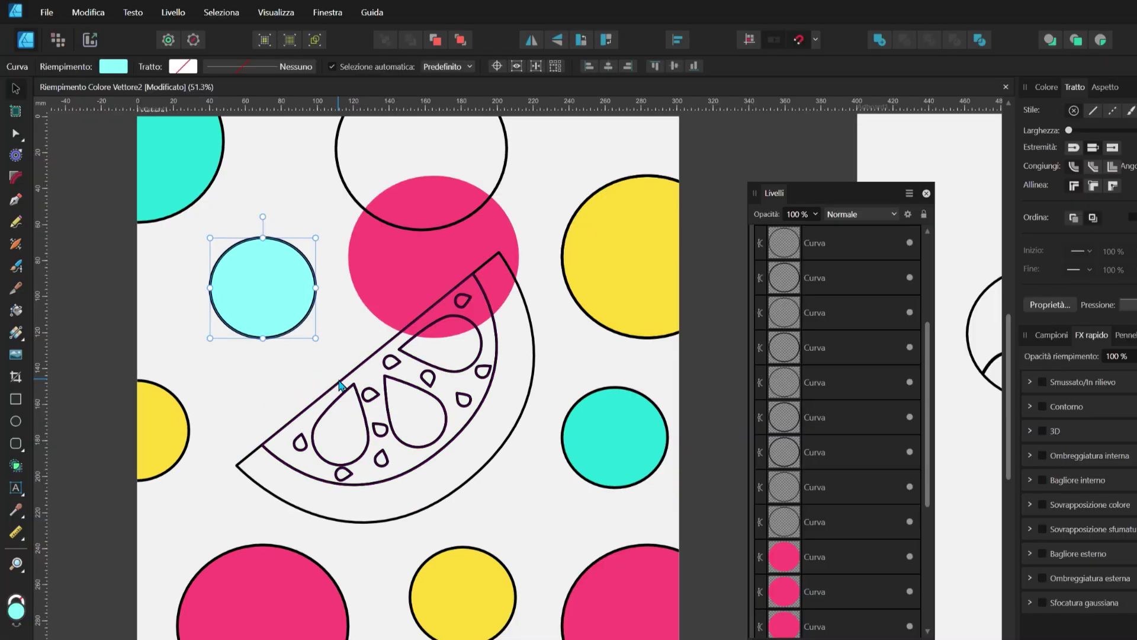
key("ctrl+z")
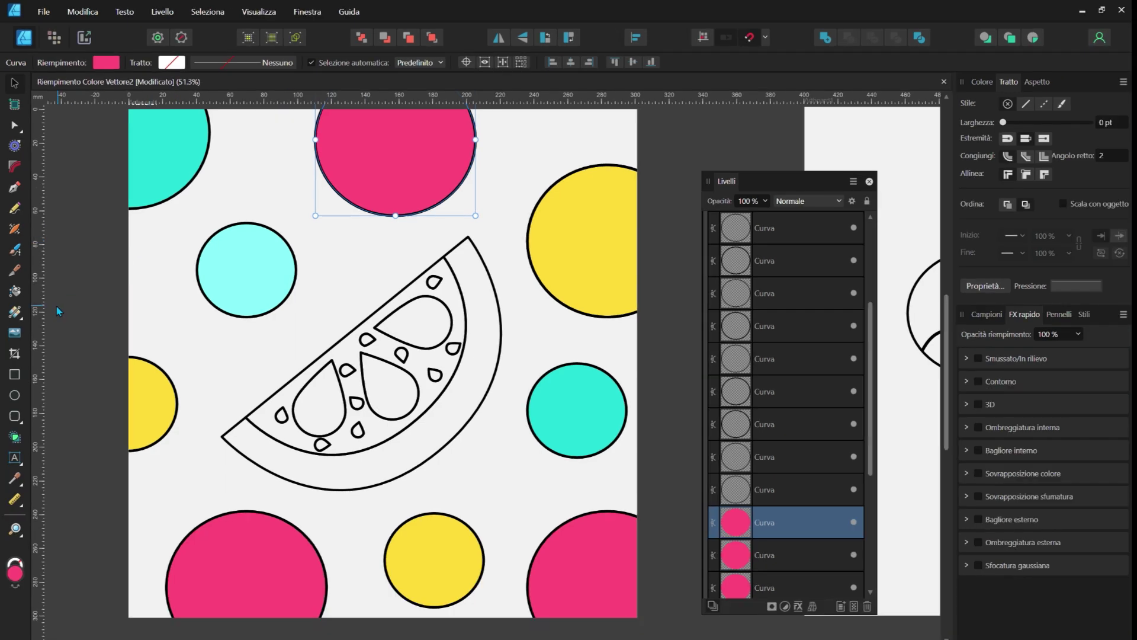
left_click(15, 291)
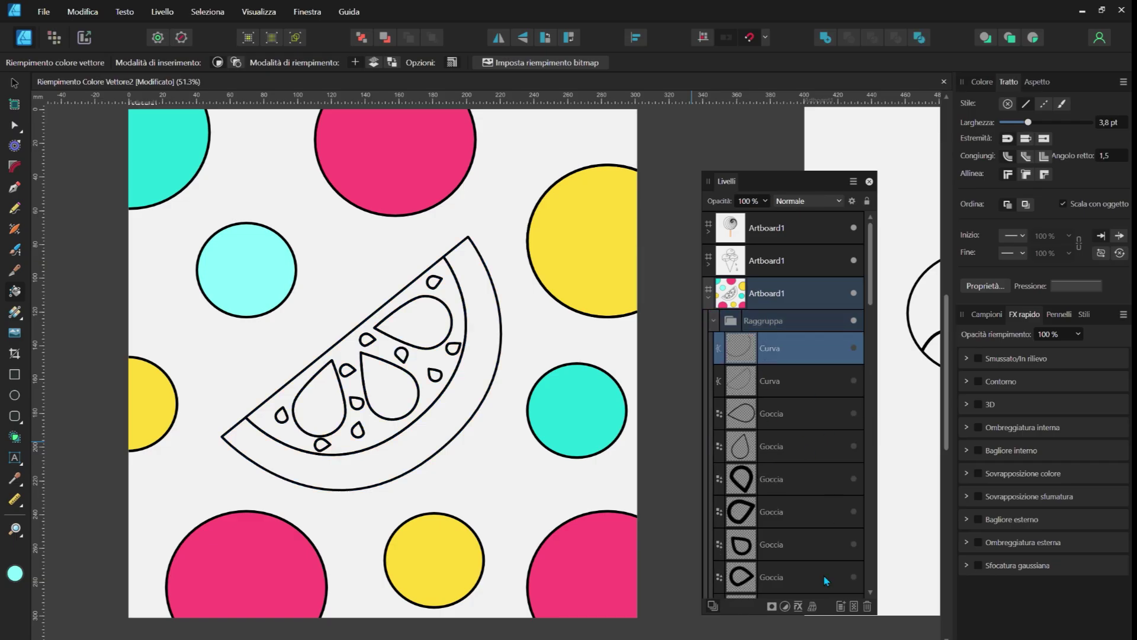
Fill the slice rind pink, the three big segment drops yellow, and the flesh orange
scroll(818, 563, "down", 5)
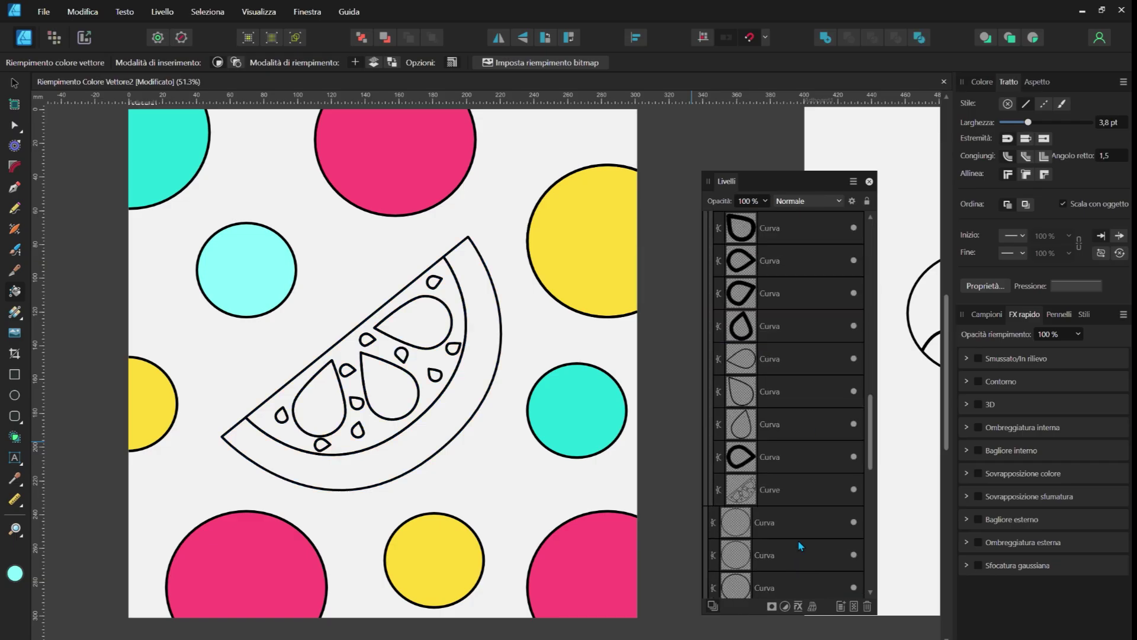
left_click(803, 542, "shift")
left_click(986, 314)
left_click(1027, 375)
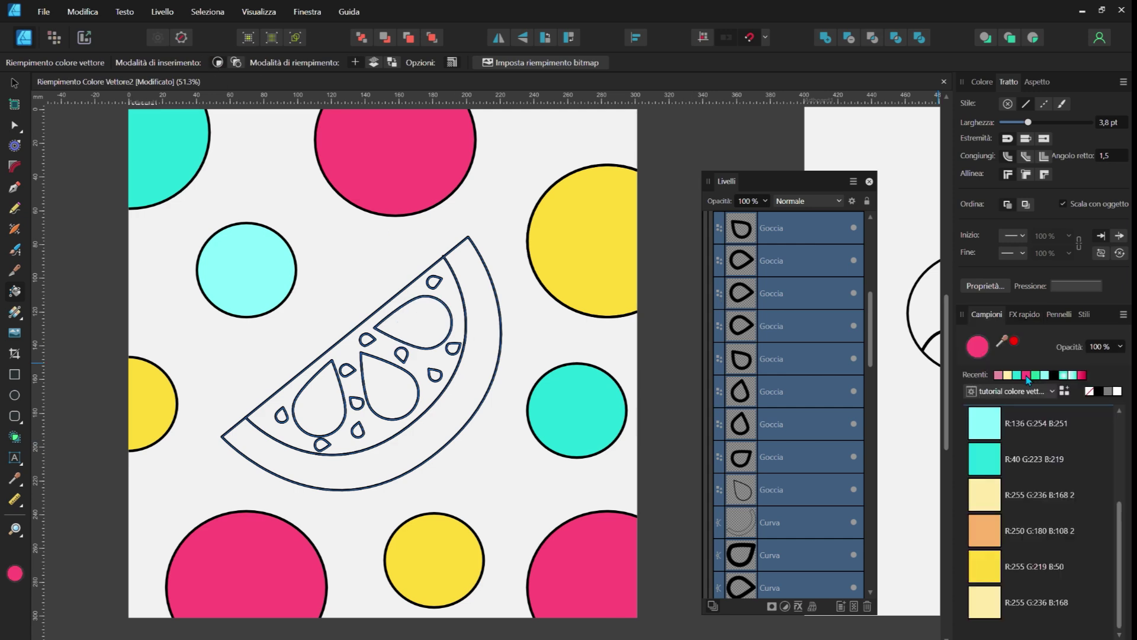
left_click(426, 442)
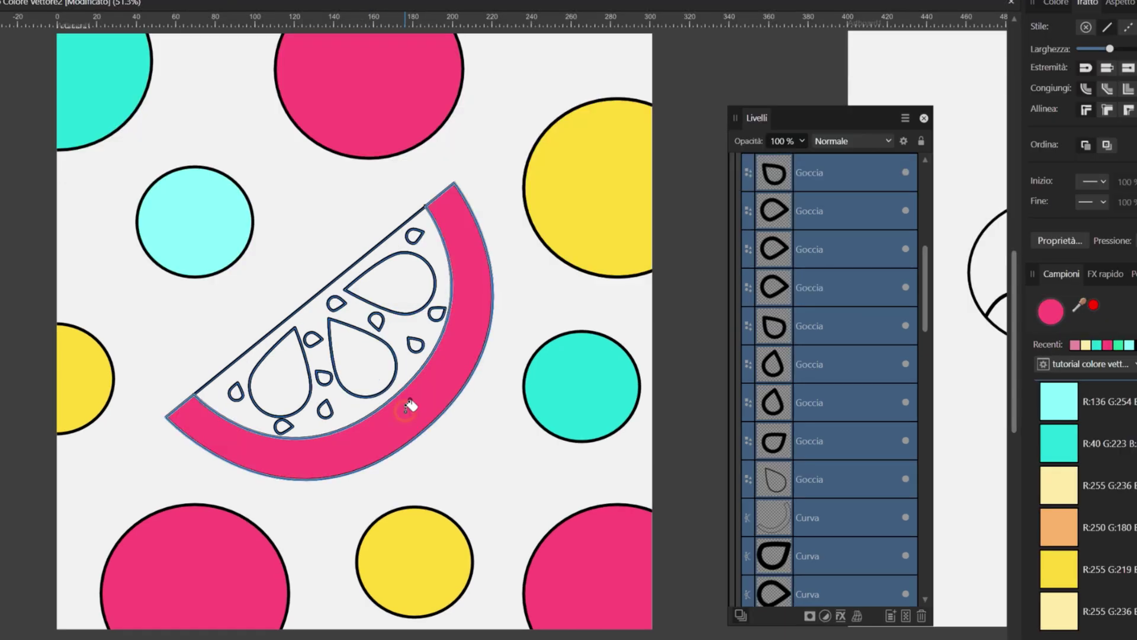
left_click(1074, 556)
left_click(391, 285)
left_click(361, 356)
left_click(279, 373)
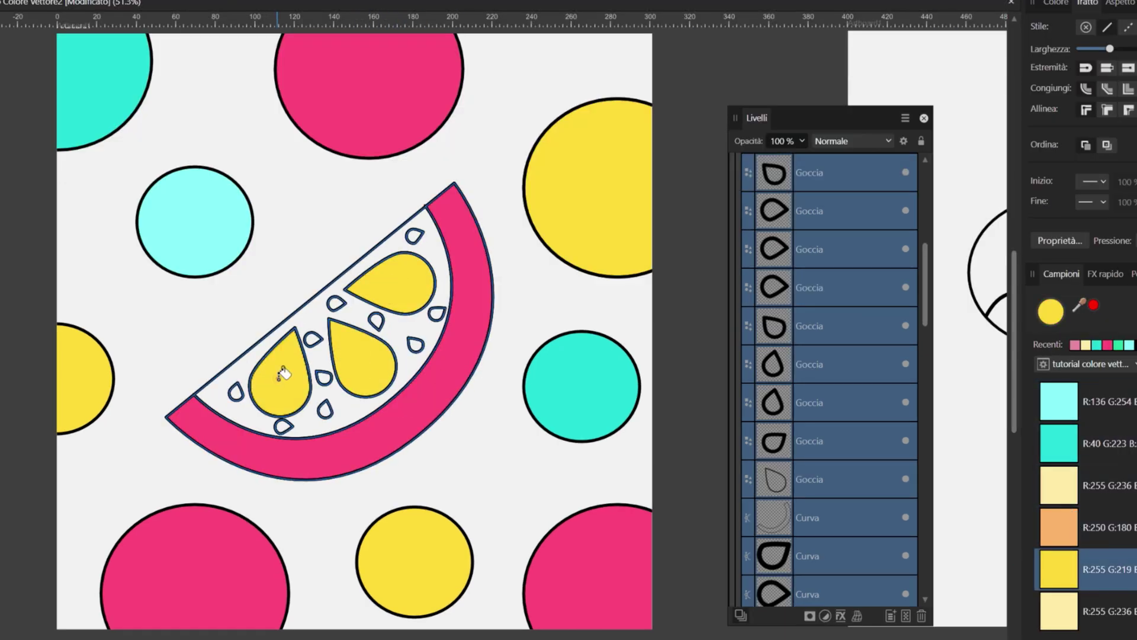
left_click(1059, 527)
left_click(412, 359)
Fill the small seed drops cyan, pink and pale yellow, then select all layers
left_click(1059, 441)
left_click(437, 313)
left_click(415, 344)
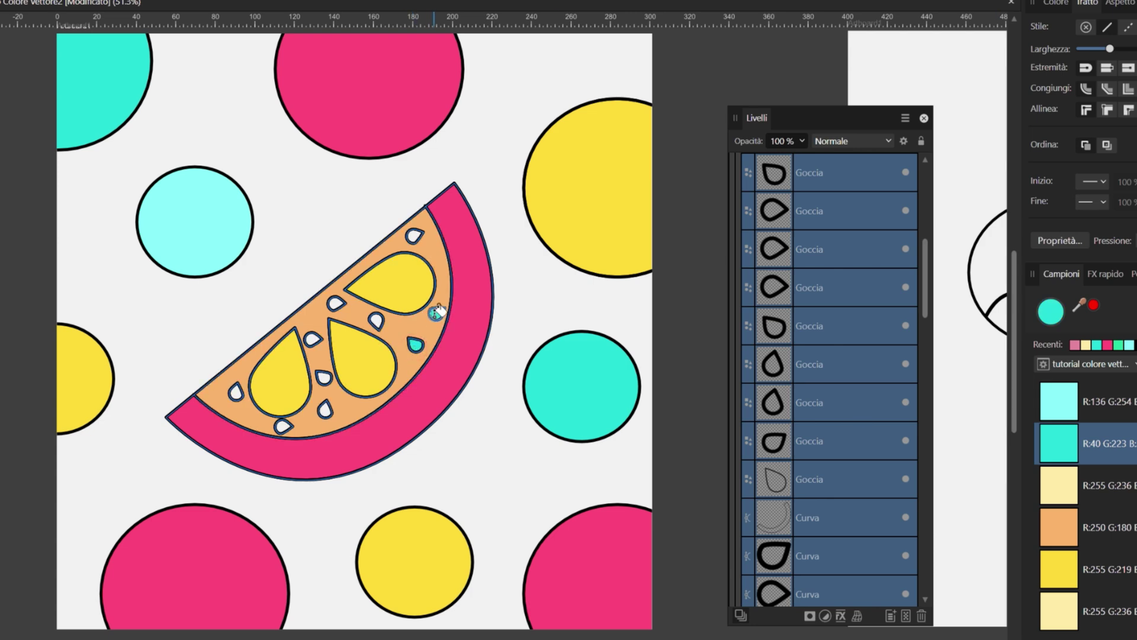
left_click(323, 376)
left_click(235, 392)
scroll(1083, 474, "up", 3)
left_click(1059, 527)
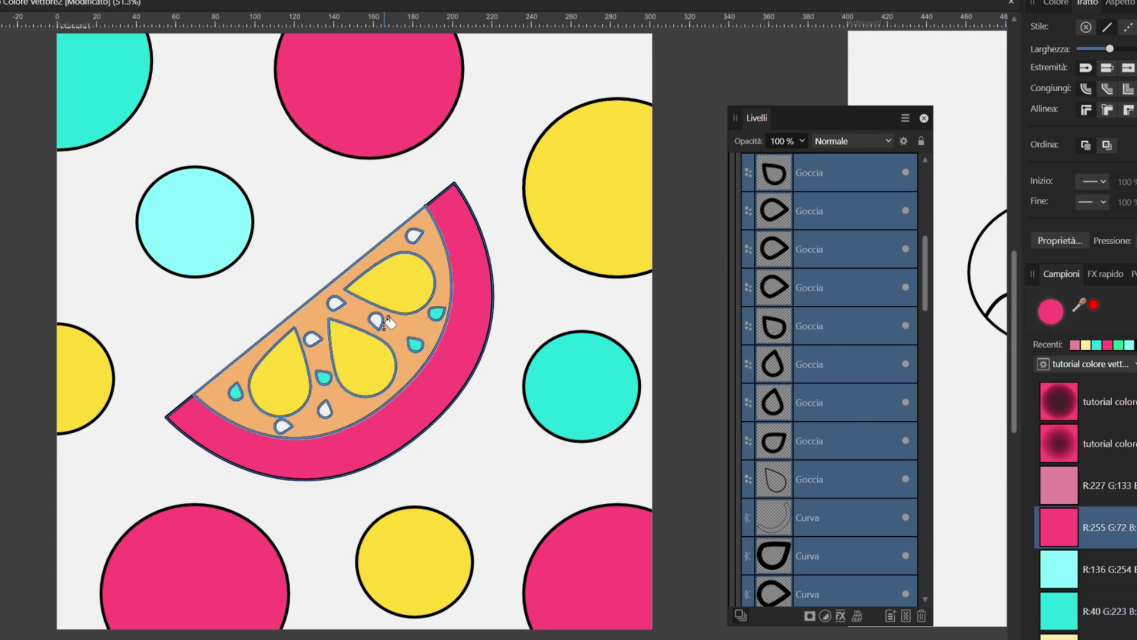
left_click(376, 320)
left_click(336, 303)
left_click(325, 410)
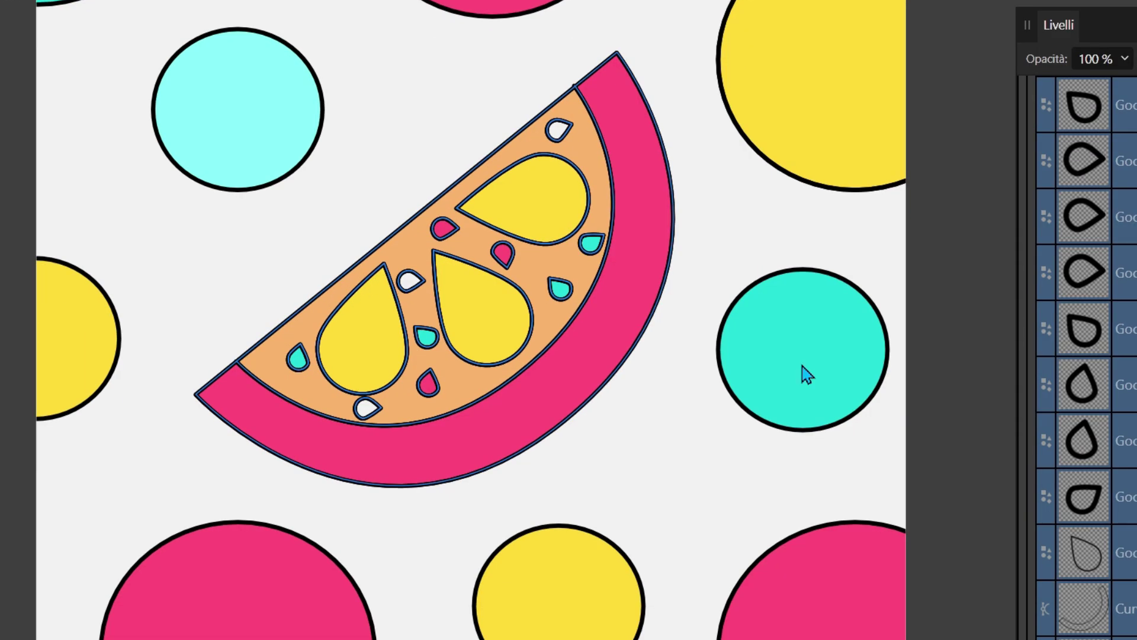
left_click(410, 280)
left_click(556, 129)
left_click(367, 407)
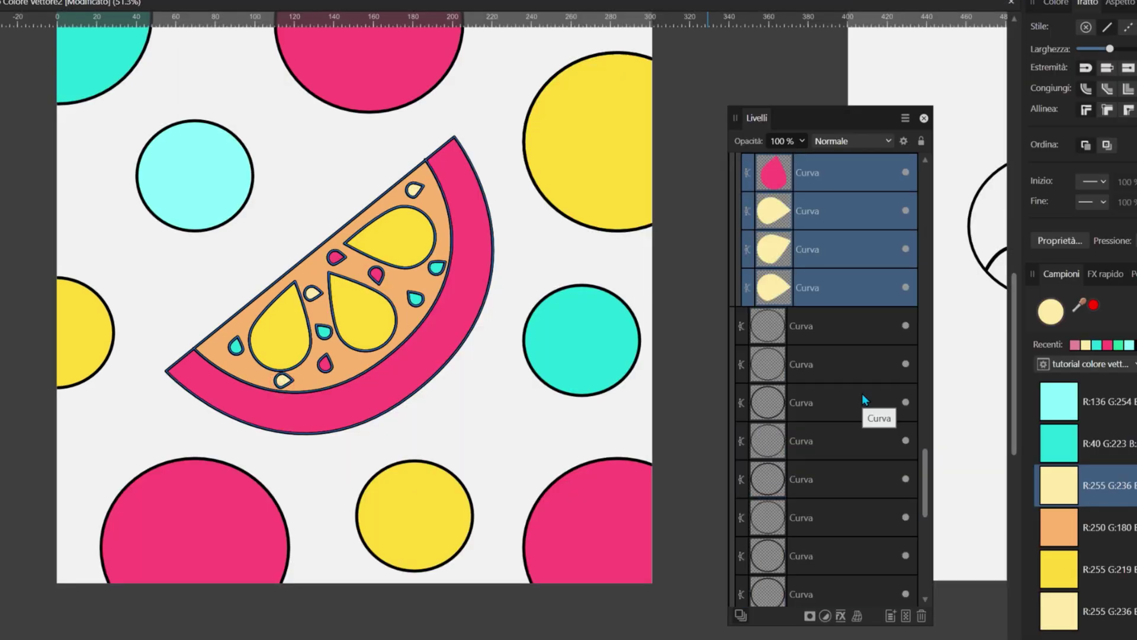
left_click(851, 315, "shift")
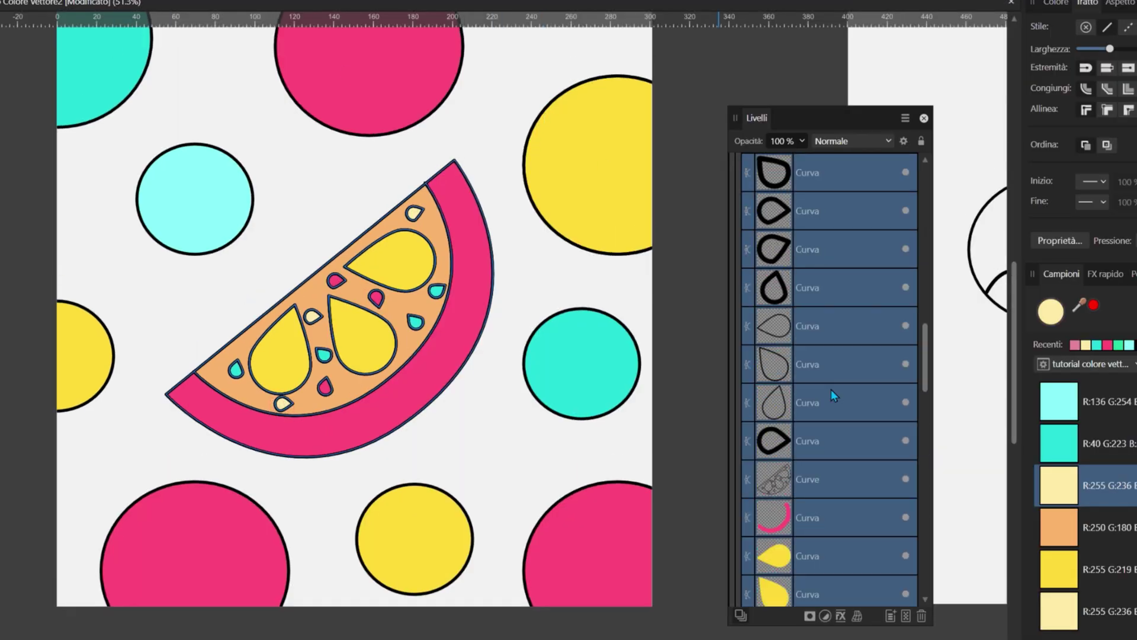
scroll(793, 373, "up", 3)
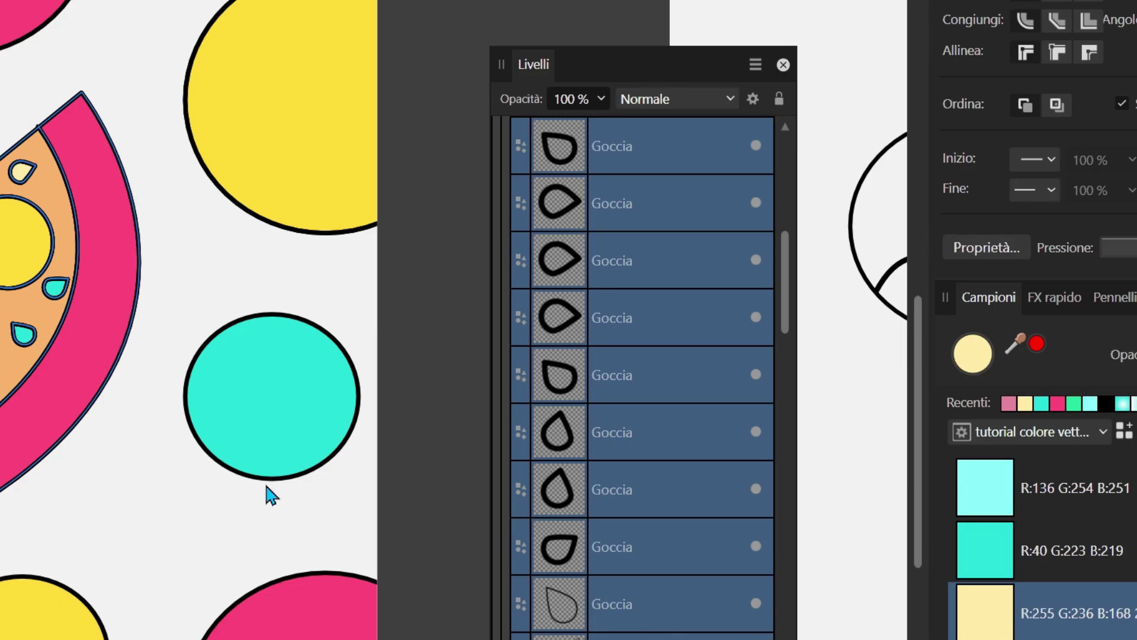
Dock the floating Layers panel as a tab beside Swatches and FX in the right studio
scroll(691, 483, "down", 3)
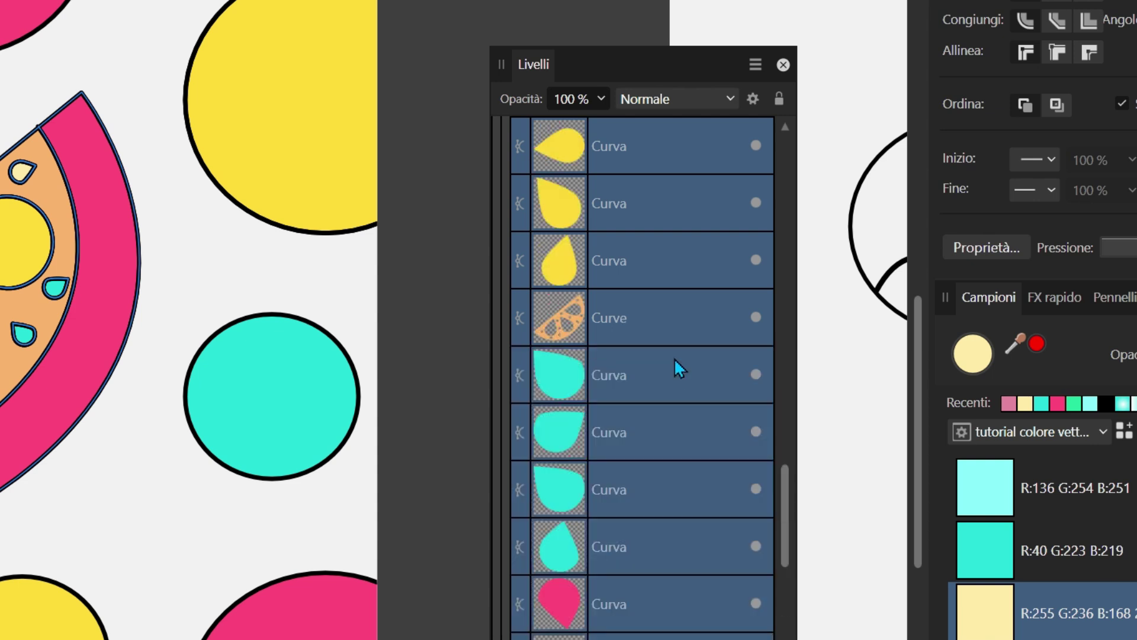
scroll(675, 361, "up", 3)
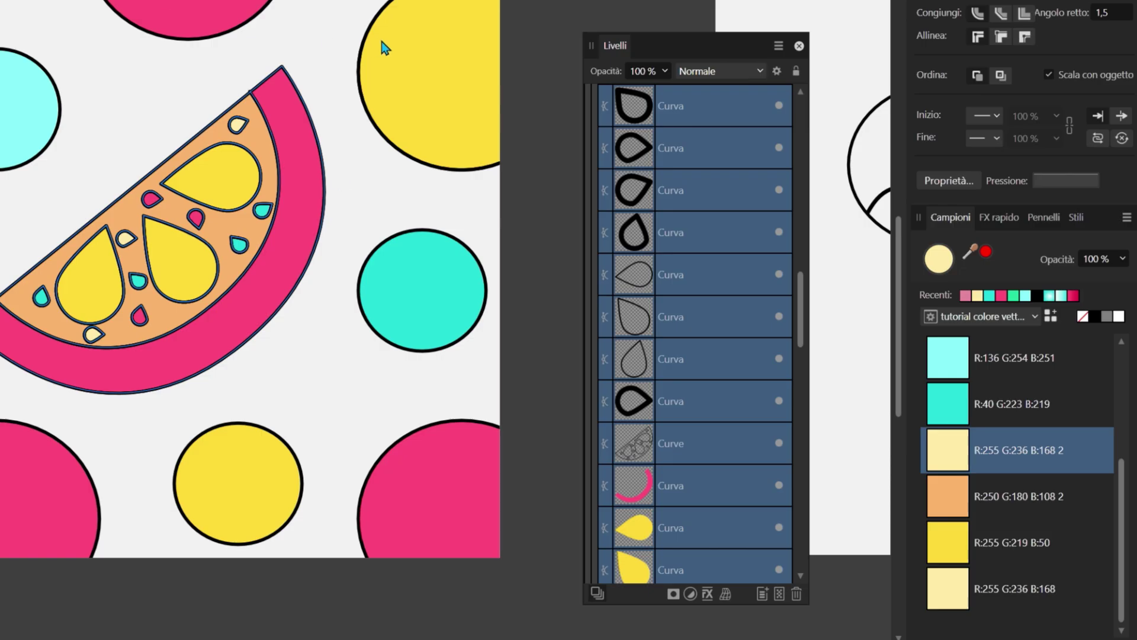
scroll(384, 47, "up", 1)
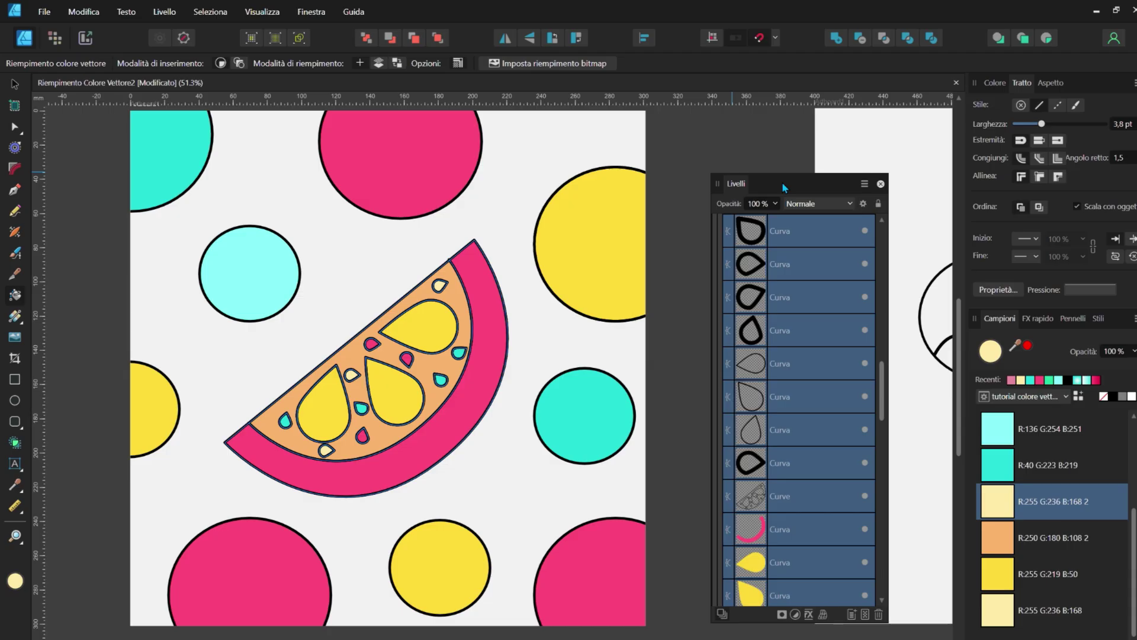
left_click_drag(738, 186, 1030, 323)
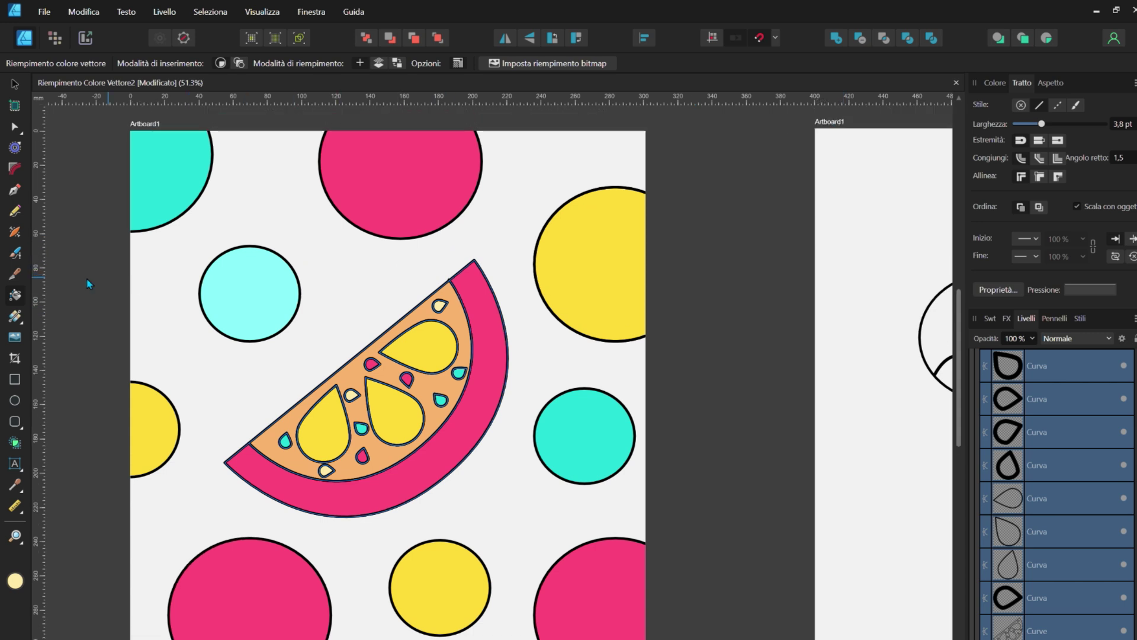
Draw a background rectangle over Artboard1 and give it a cyan radial gradient
left_click(14, 380)
left_click_drag(130, 131, 645, 619)
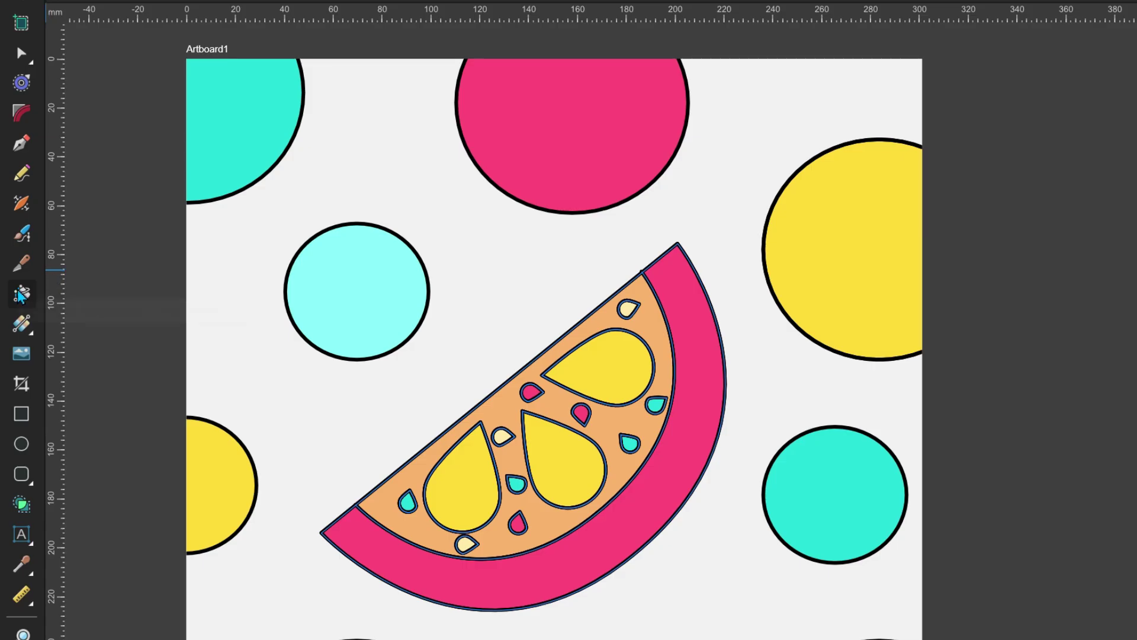
left_click(43, 291)
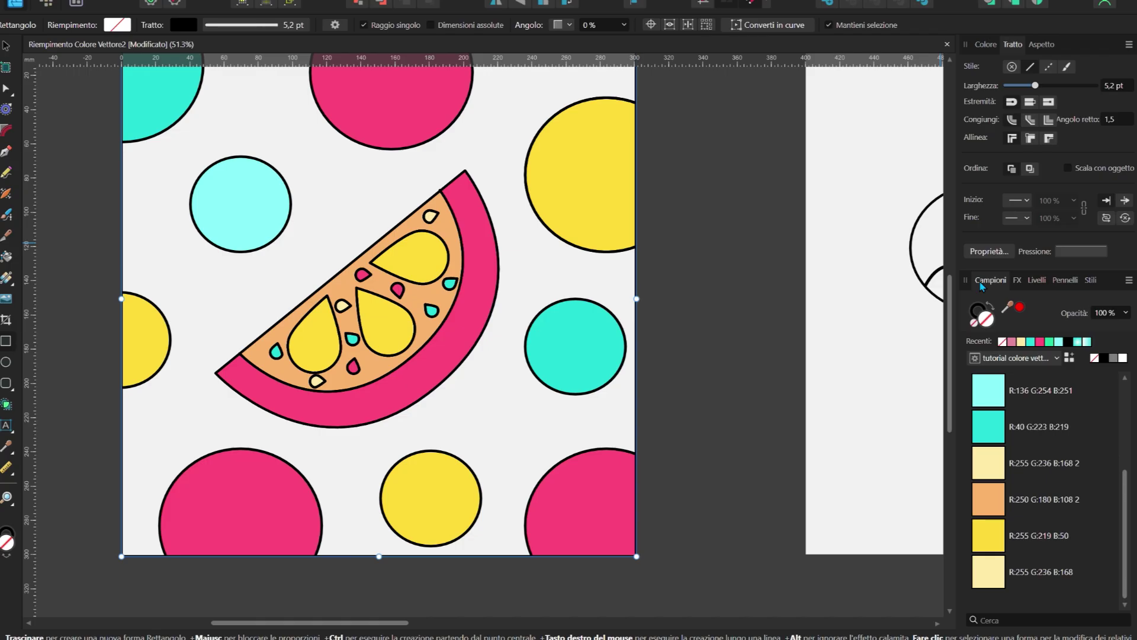
left_click(1078, 342)
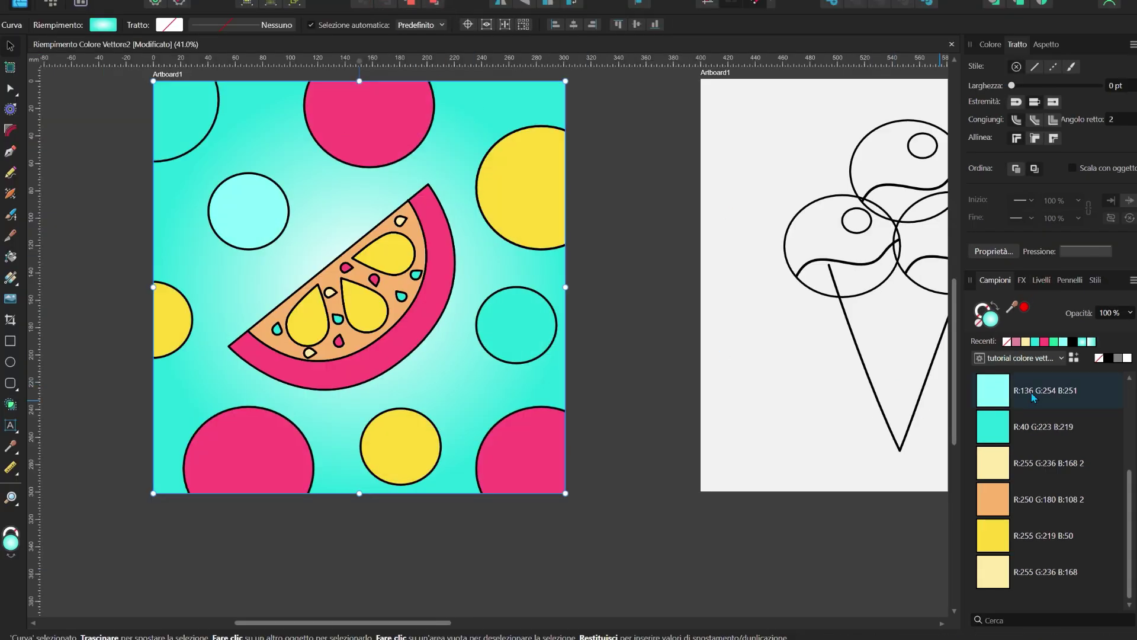
Lower the background layer's opacity to 45% and pan to the ice-cream artboard
left_click(1042, 280)
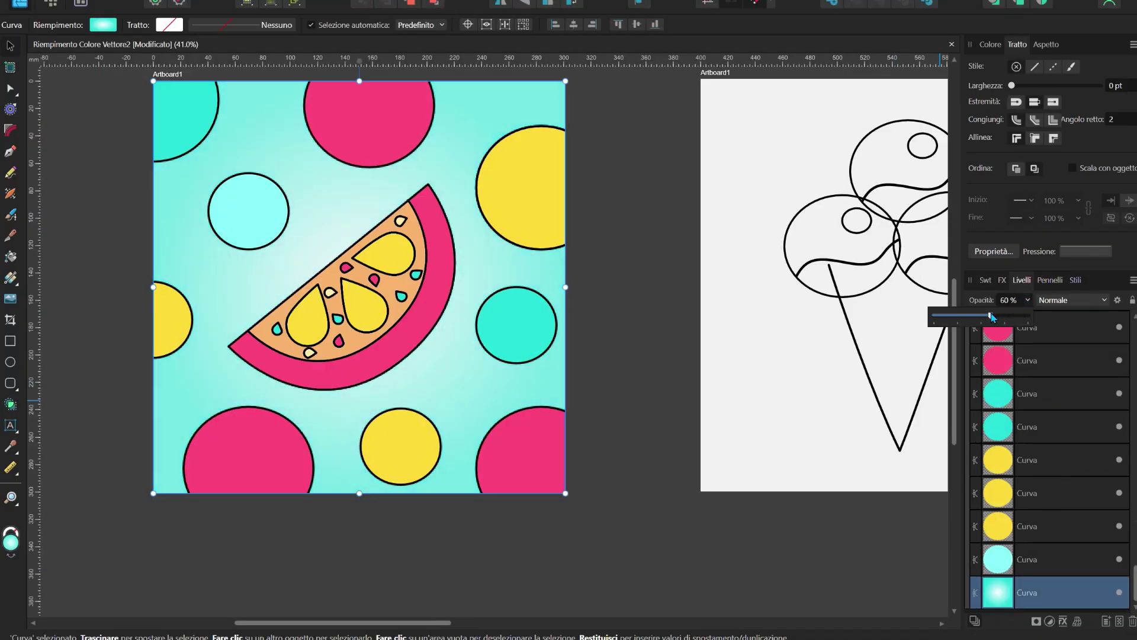
left_click_drag(1025, 302, 974, 314)
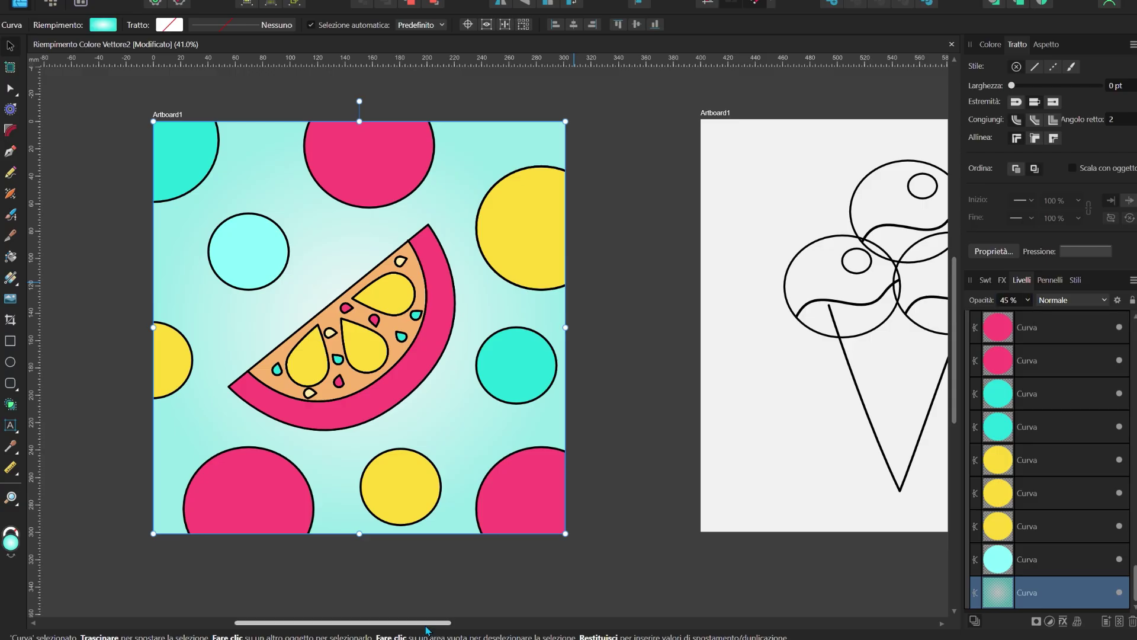
left_click_drag(426, 623, 544, 624)
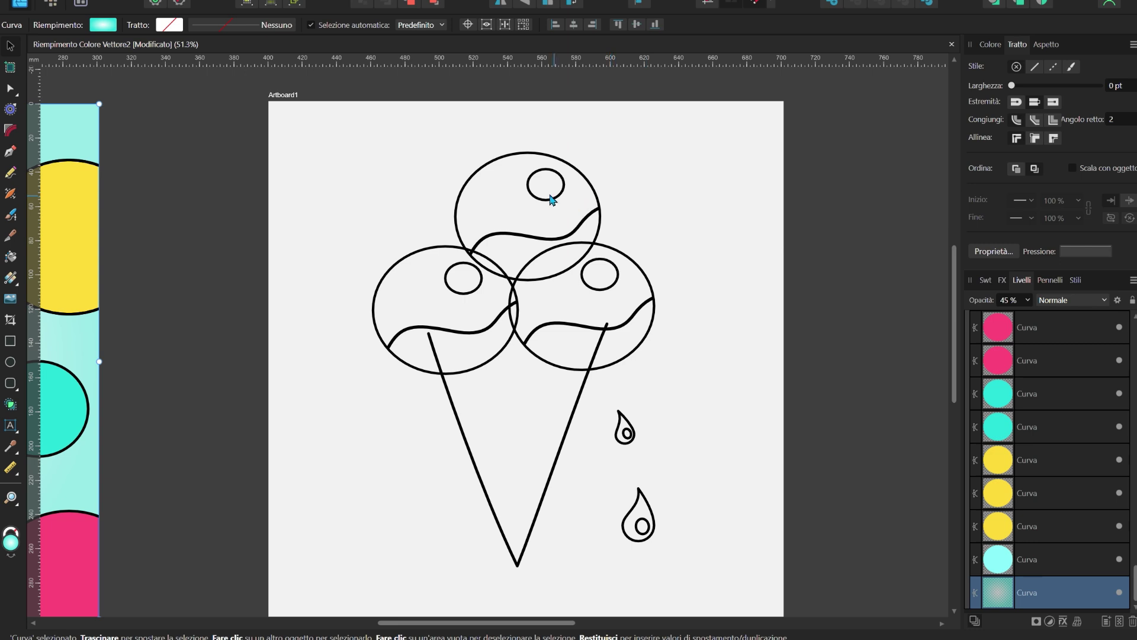
Select the top ice-cream scoop and fill it pink with the Colour-tab eyedropper
left_click(472, 191)
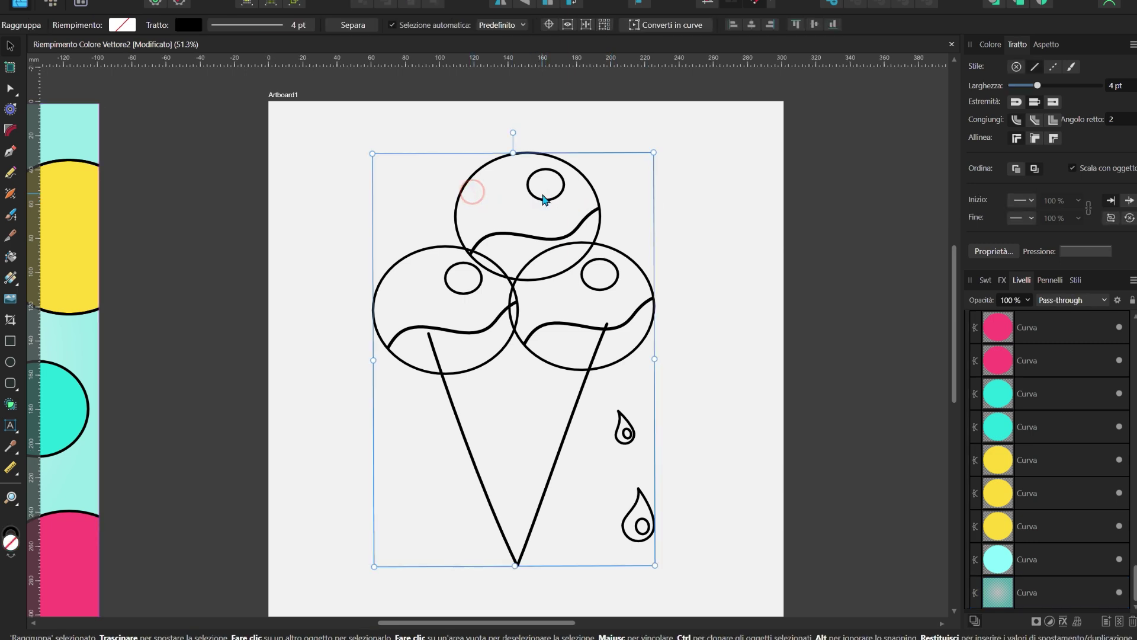
scroll(484, 205, "up", 2)
double_click(485, 198)
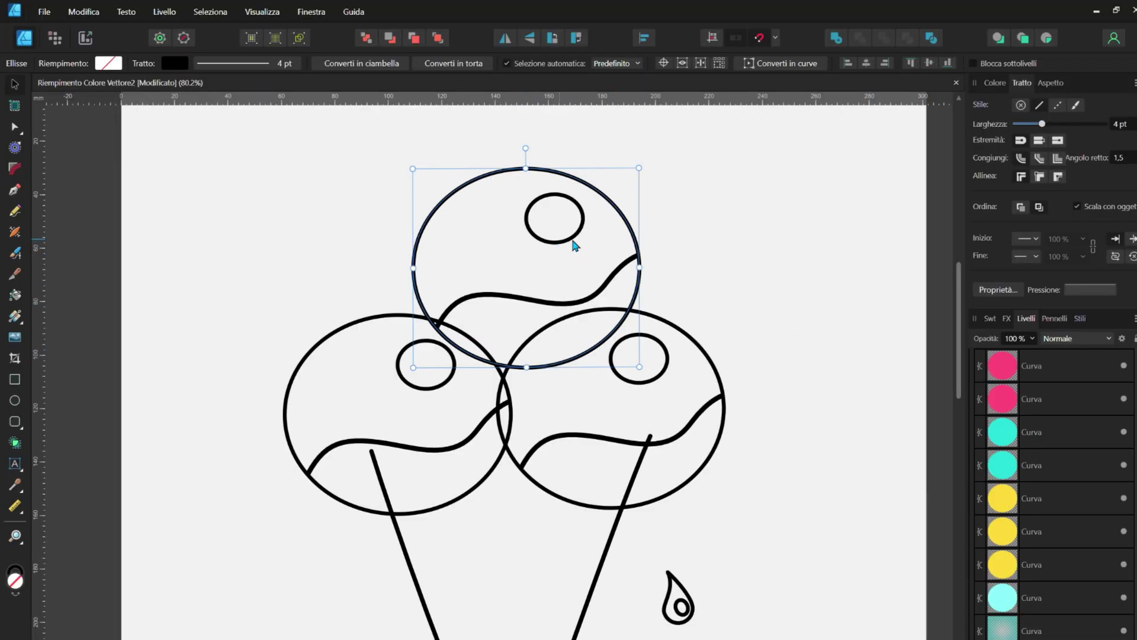
left_click(995, 86)
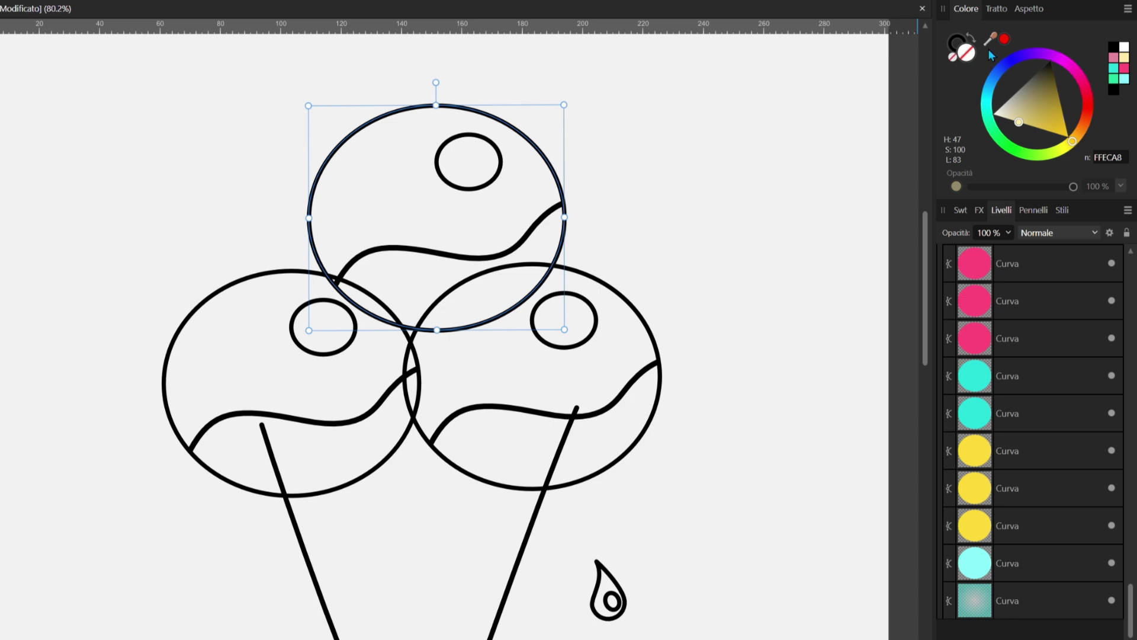
left_click_drag(993, 41, 976, 265)
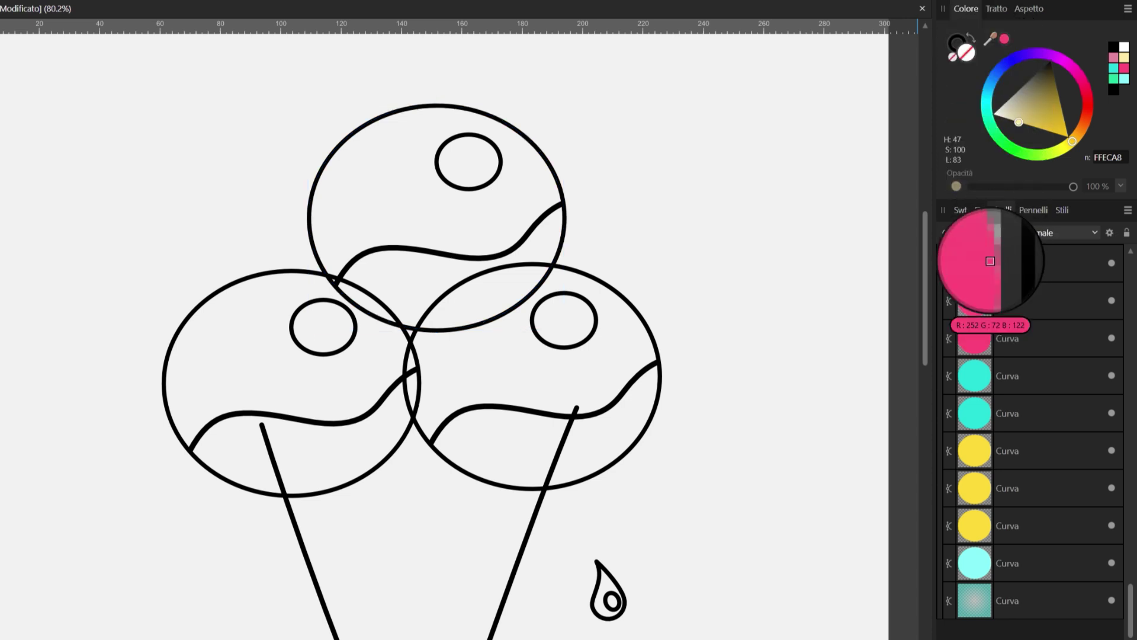
Fill the left scoop cyan and the right scoop yellow using the eyedropper
left_click(247, 320)
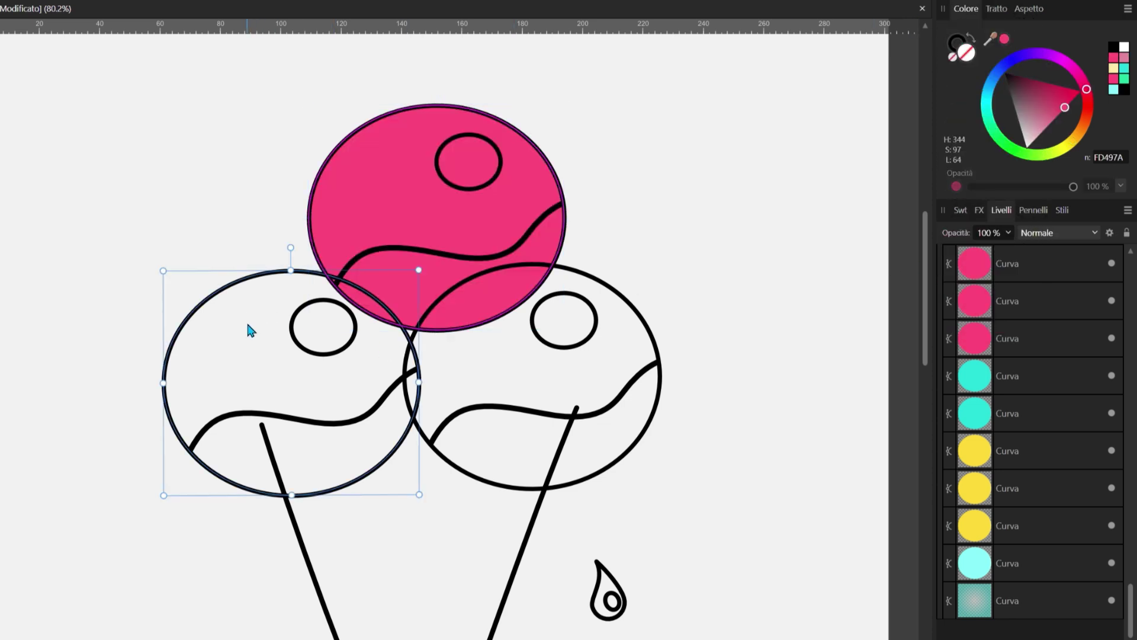
left_click_drag(995, 43, 980, 374)
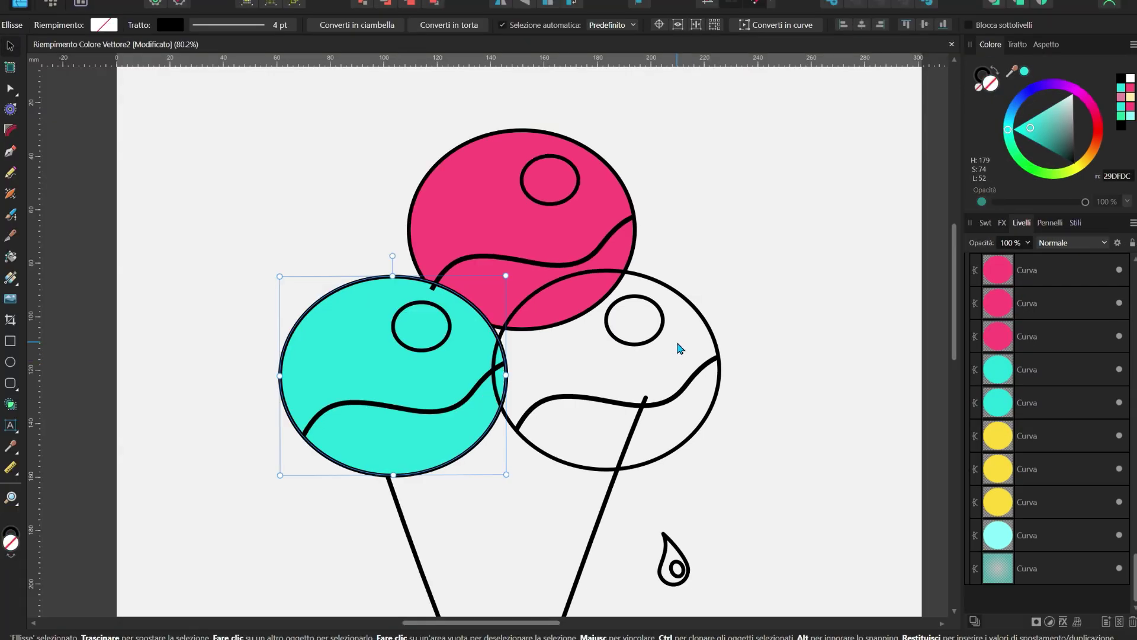
left_click(677, 342)
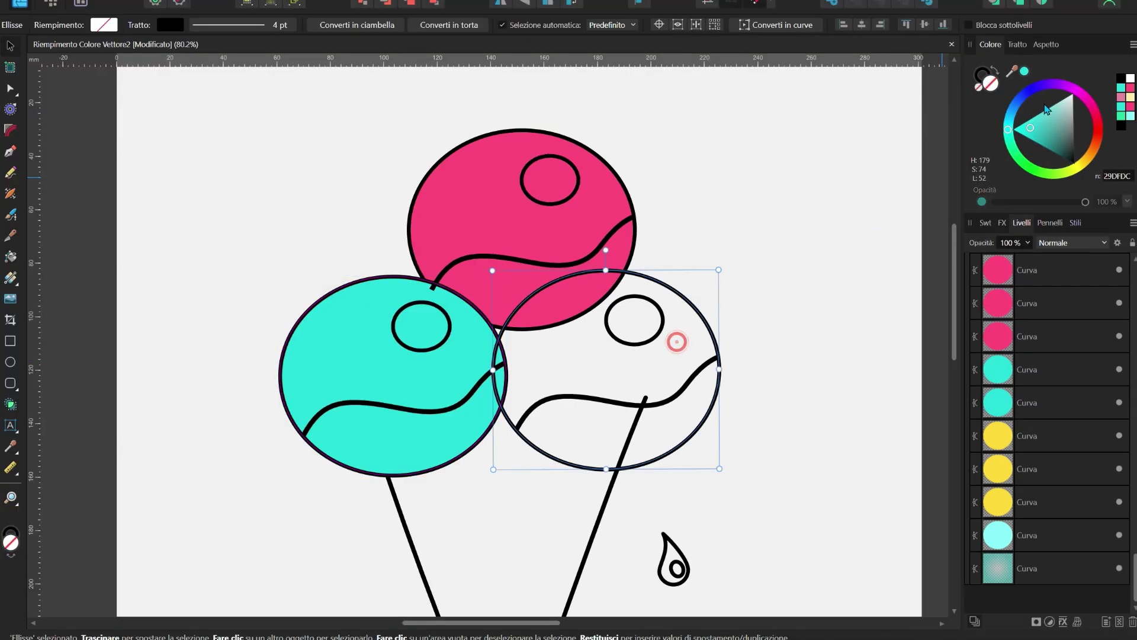
left_click_drag(1011, 72, 1017, 487)
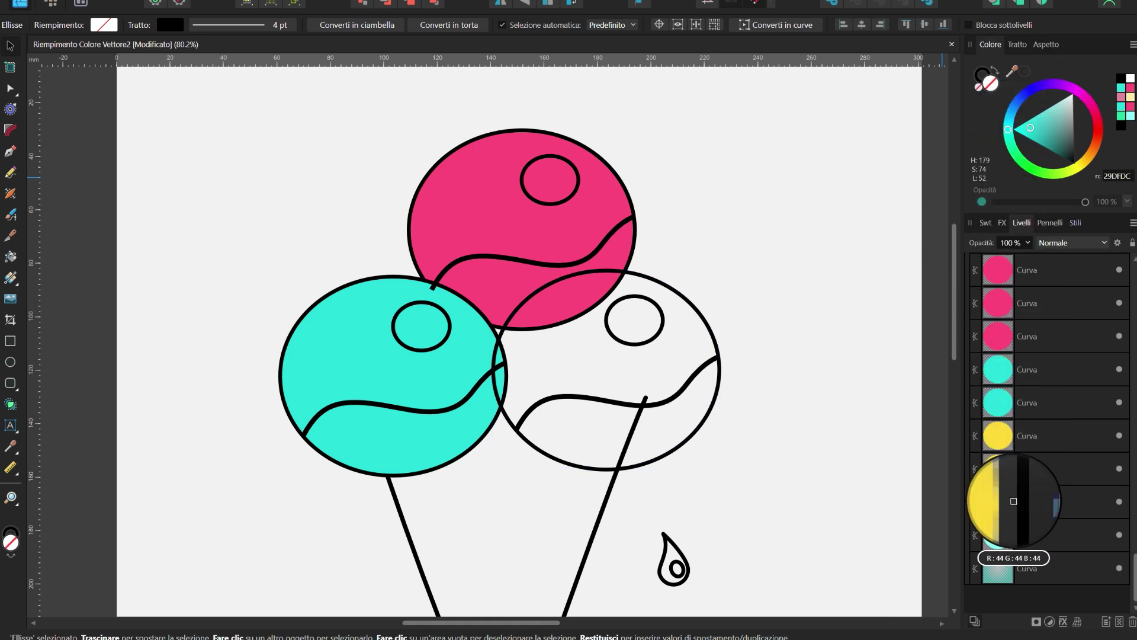
left_click_drag(1018, 486, 1009, 507)
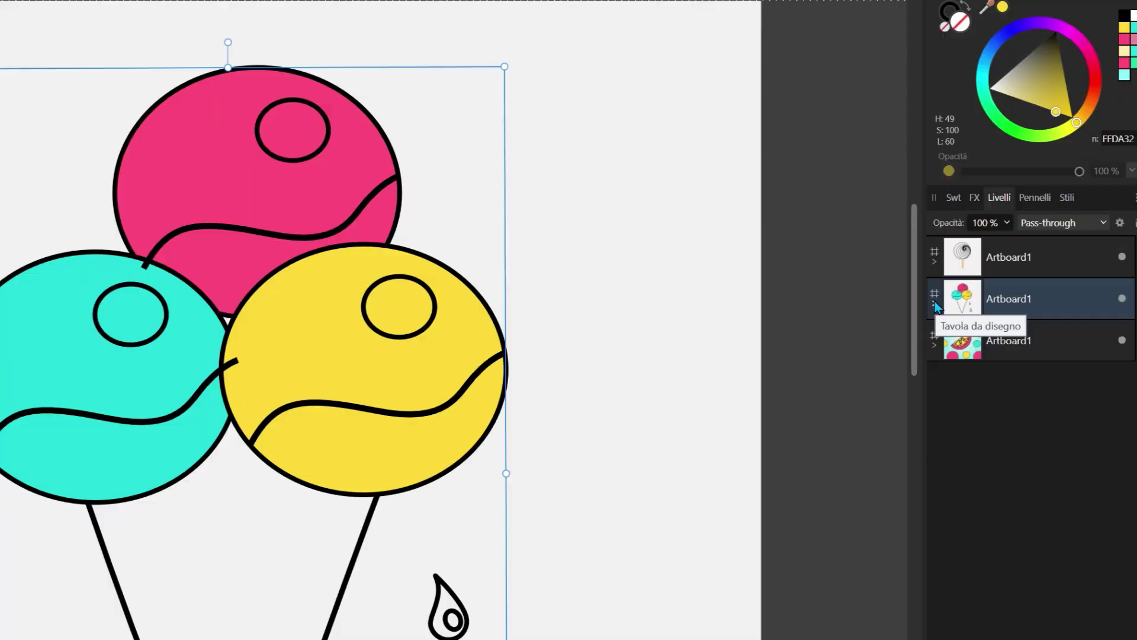
Expand Artboard1 > Raggruppa in Layers and select the group's ellipse and curve layers
left_click(934, 303)
left_click(941, 333)
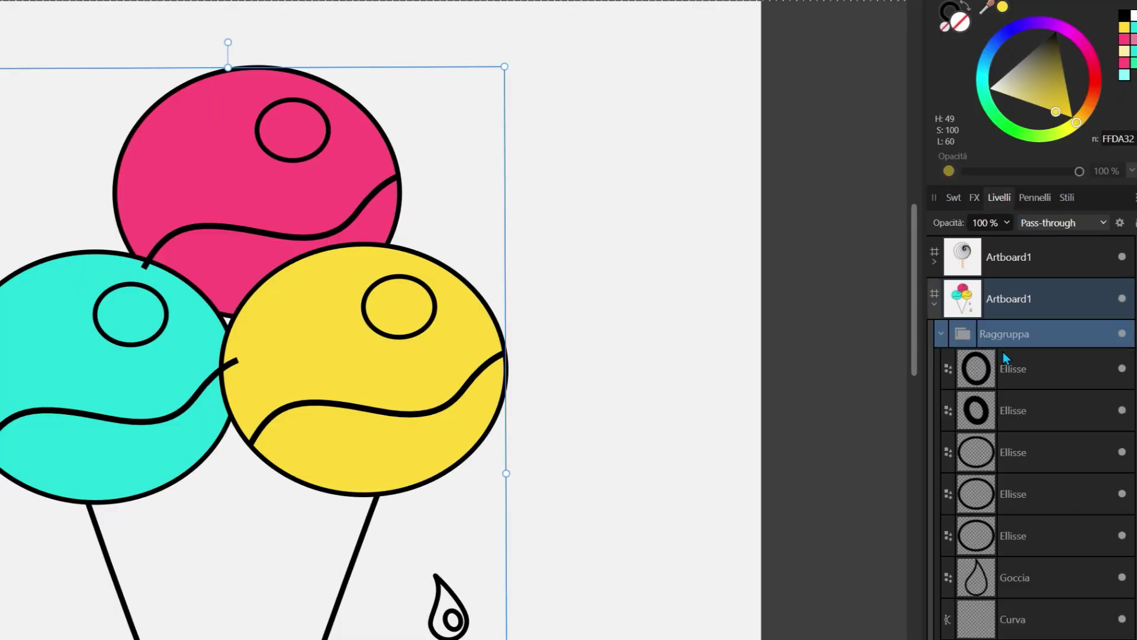
left_click(1005, 379)
scroll(1012, 474, "down", 5)
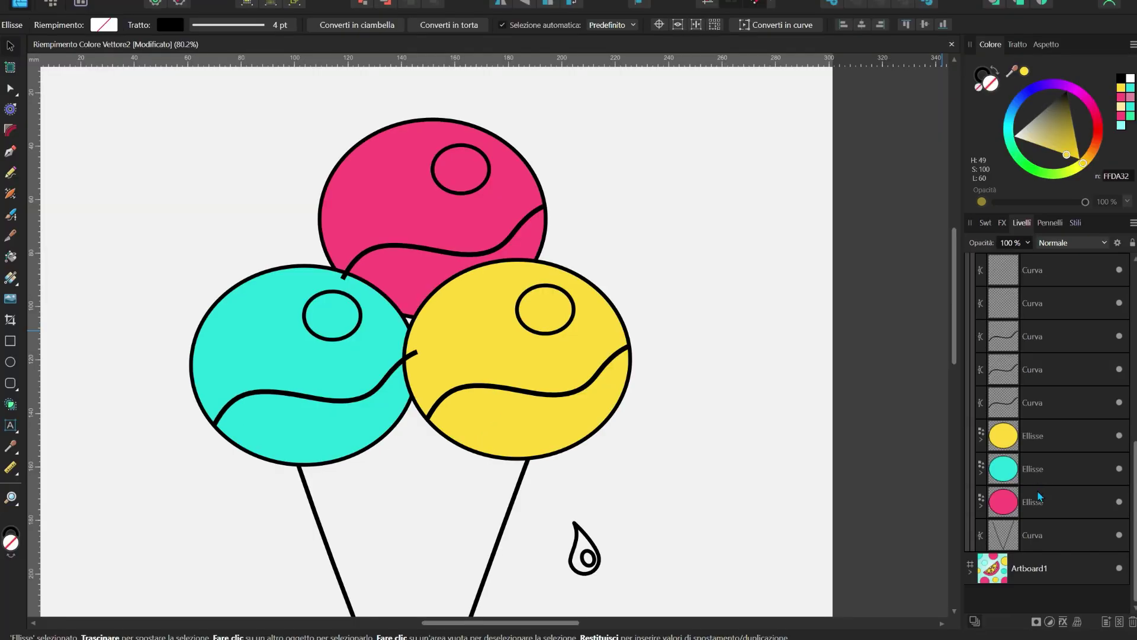
left_click(1028, 403, "shift")
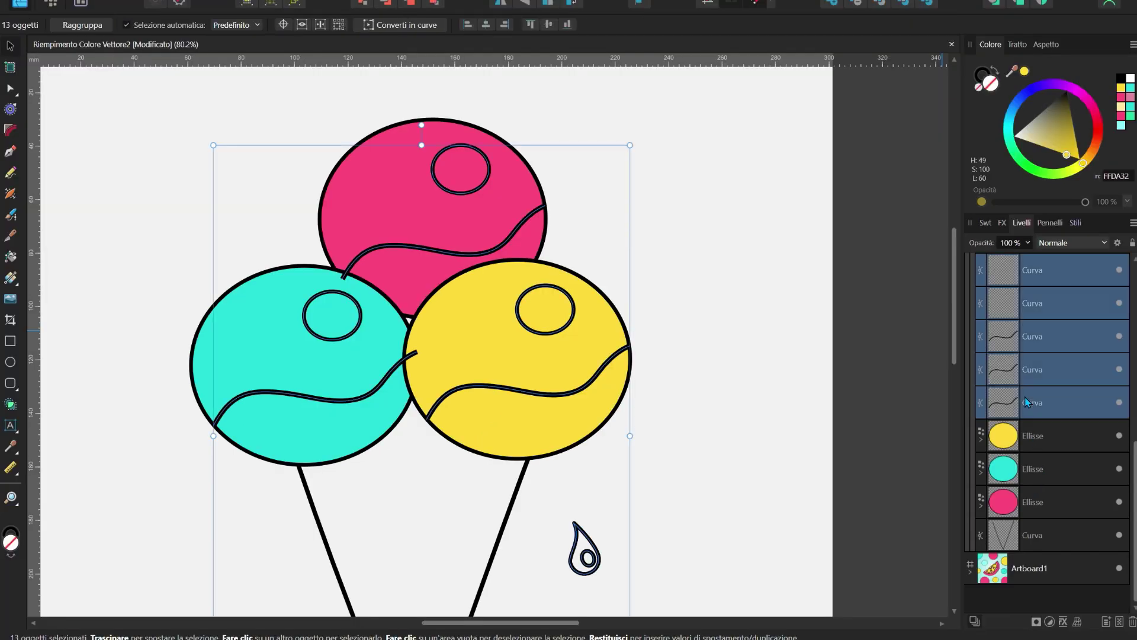
Float the Layers panel, select all group children, redock it and pick Vector Flood Fill
left_click_drag(1021, 228, 681, 200)
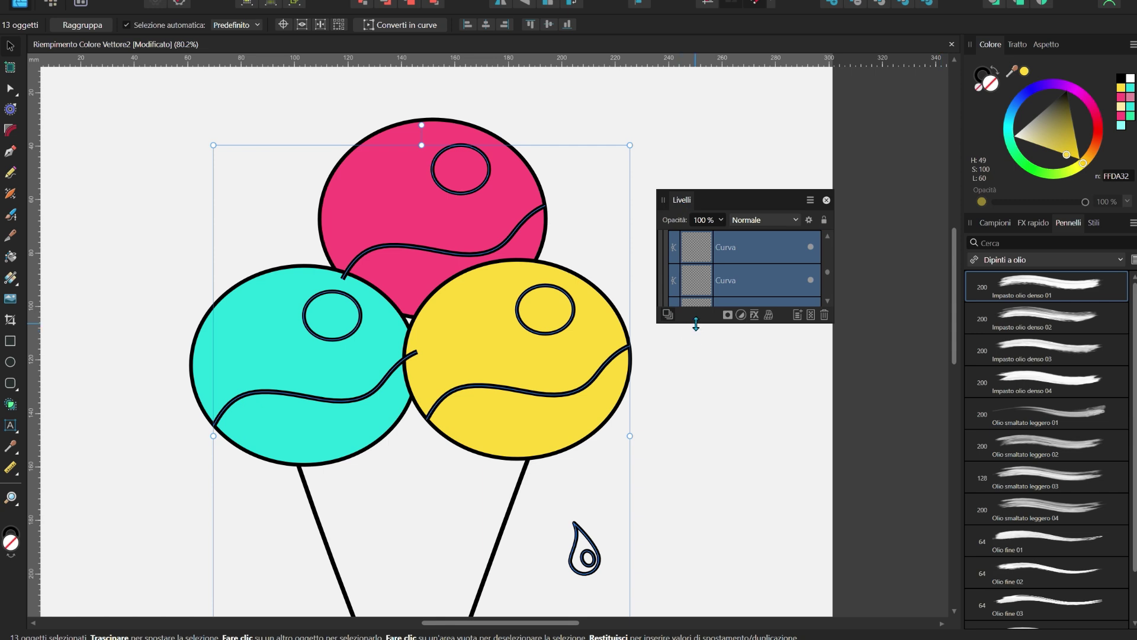
left_click_drag(696, 324, 696, 616)
left_click(829, 385)
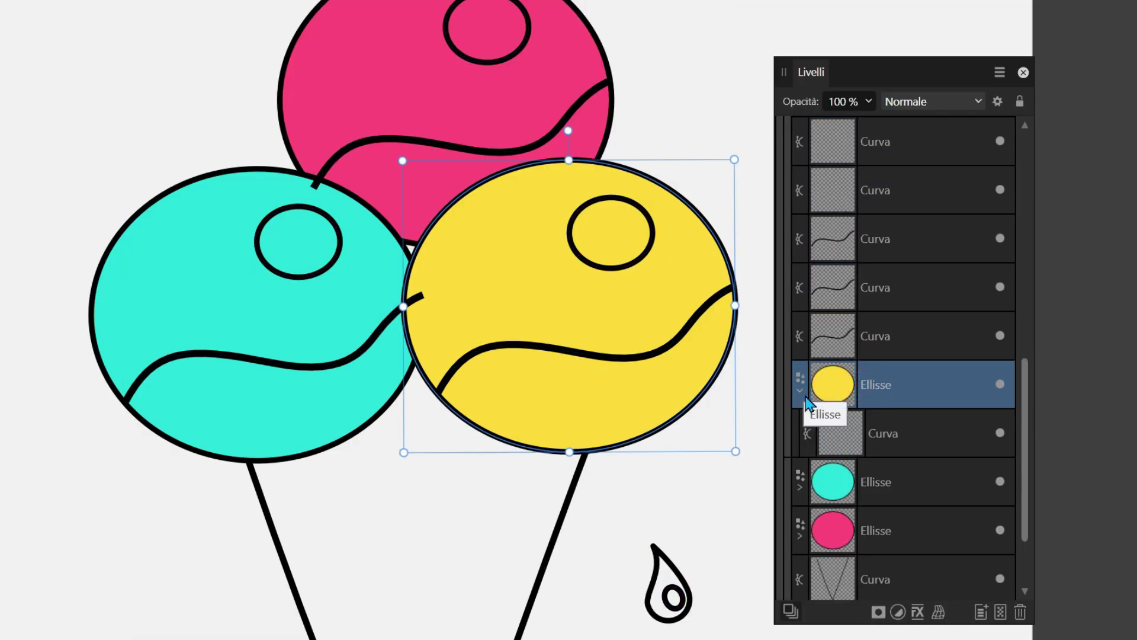
left_click(894, 435)
left_click(897, 382)
key("ctrl+a")
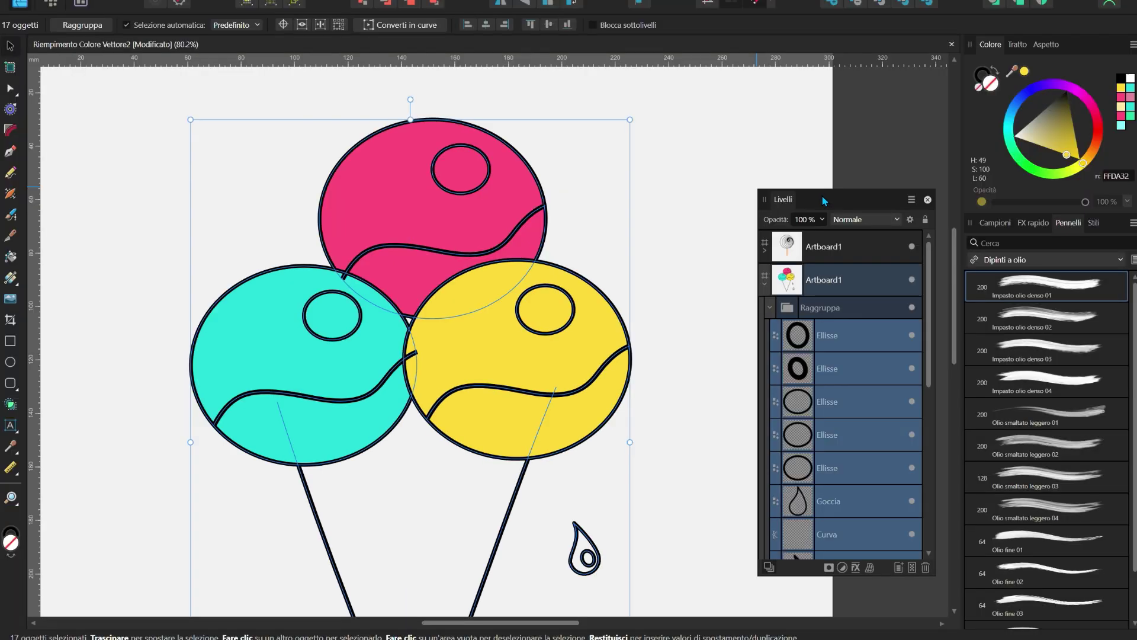
left_click_drag(825, 202, 1043, 237)
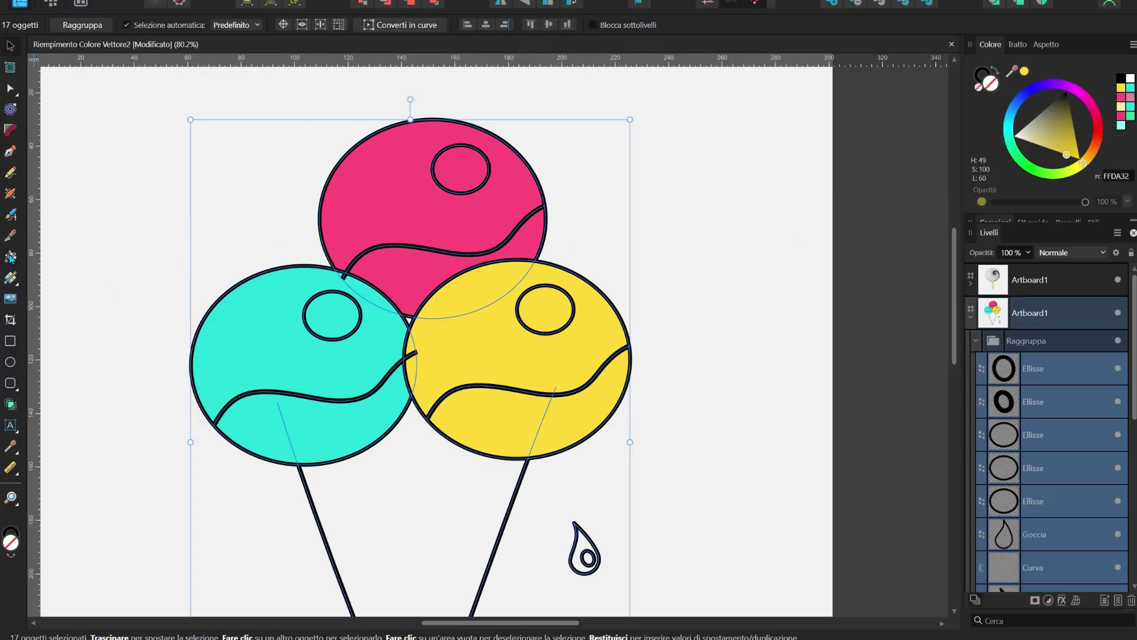
key("g")
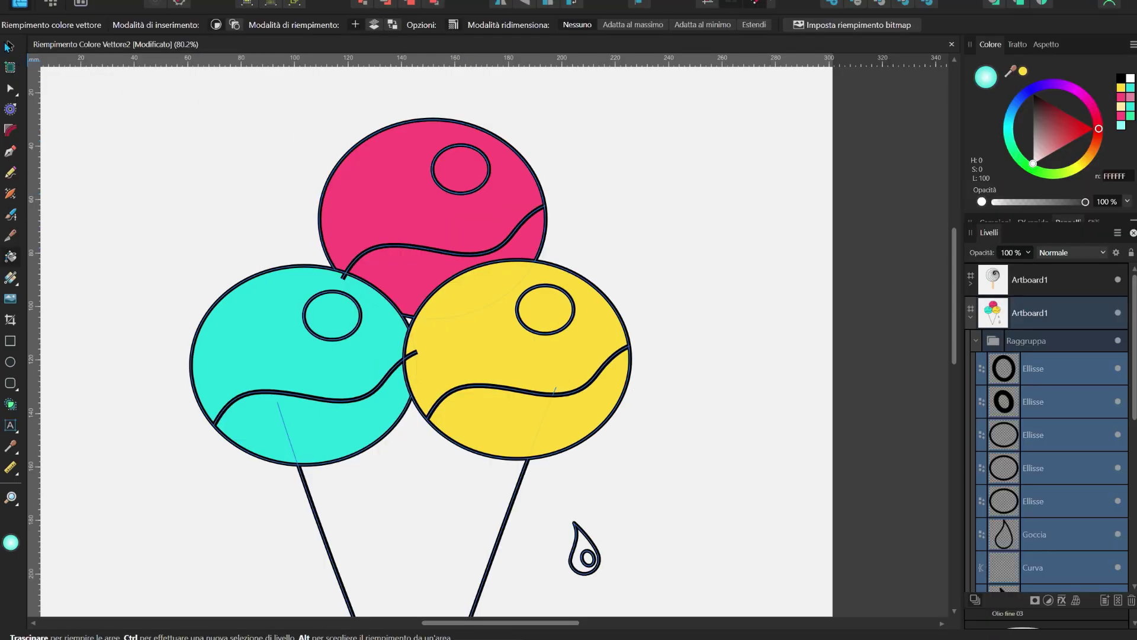
Move the pink scoop's wave curve off the scoop, then undo the move
left_click(9, 46)
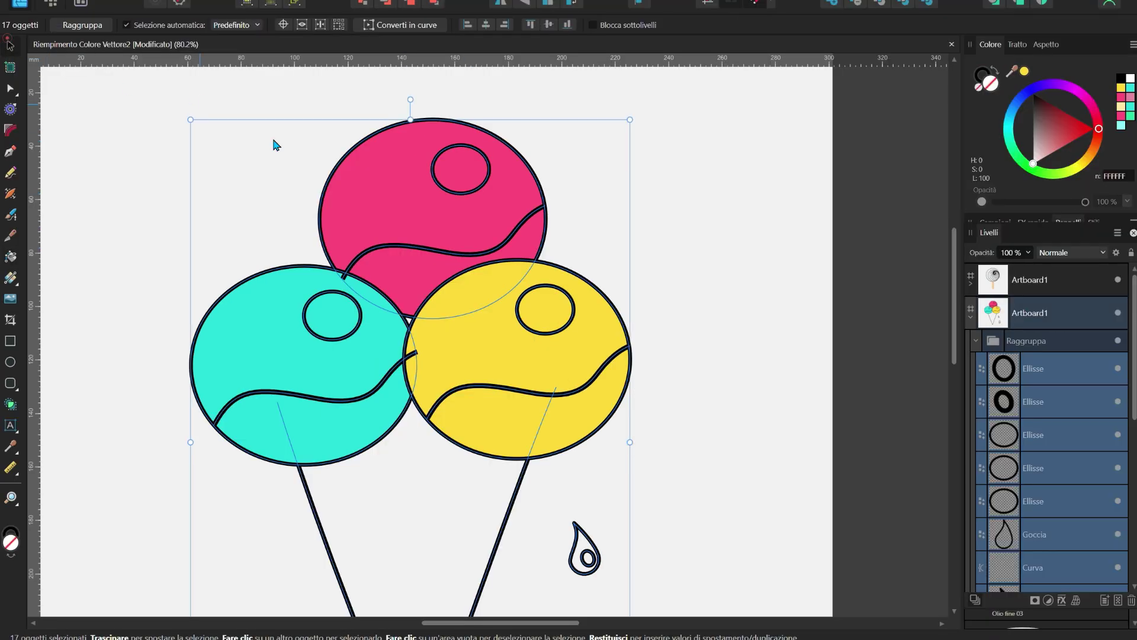
double_click(447, 259)
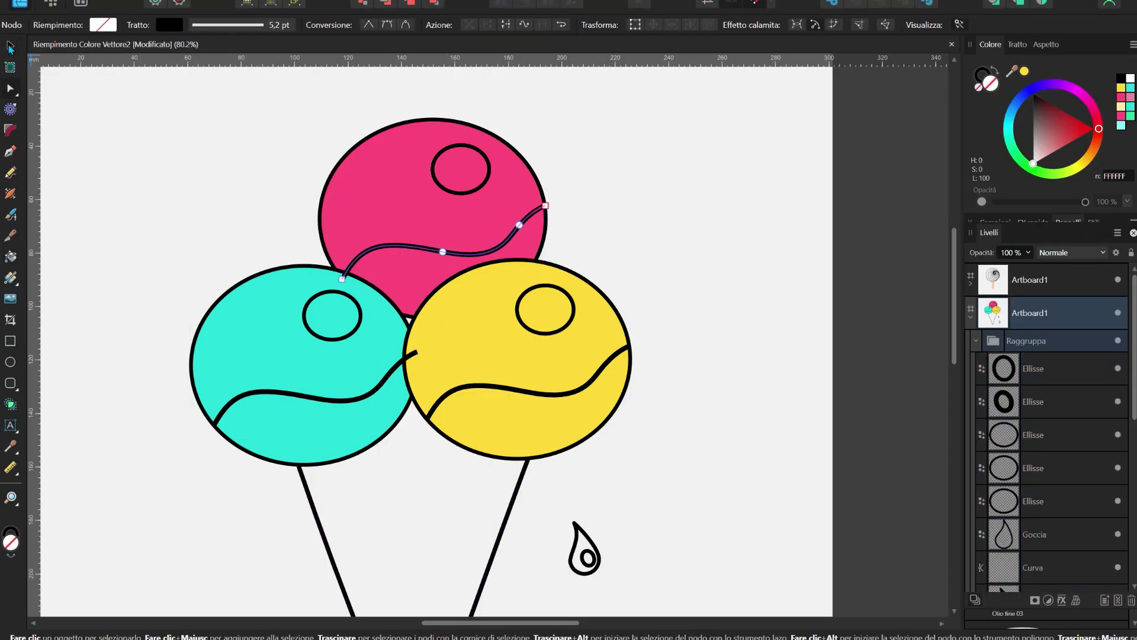
key("v")
left_click_drag(434, 256, 629, 222)
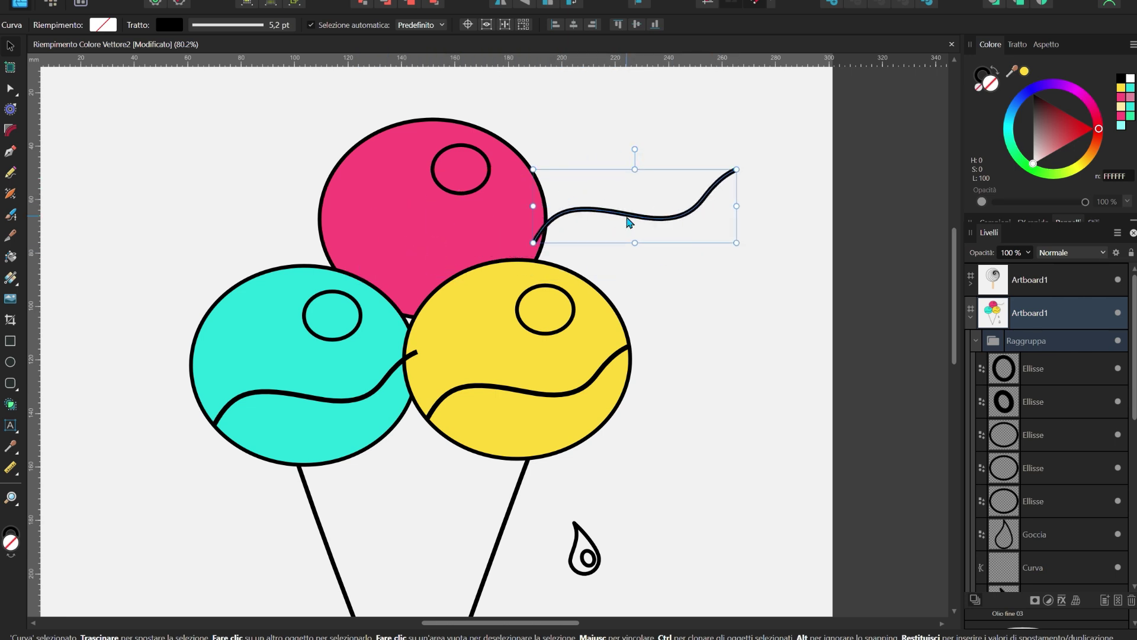
key("ctrl+z")
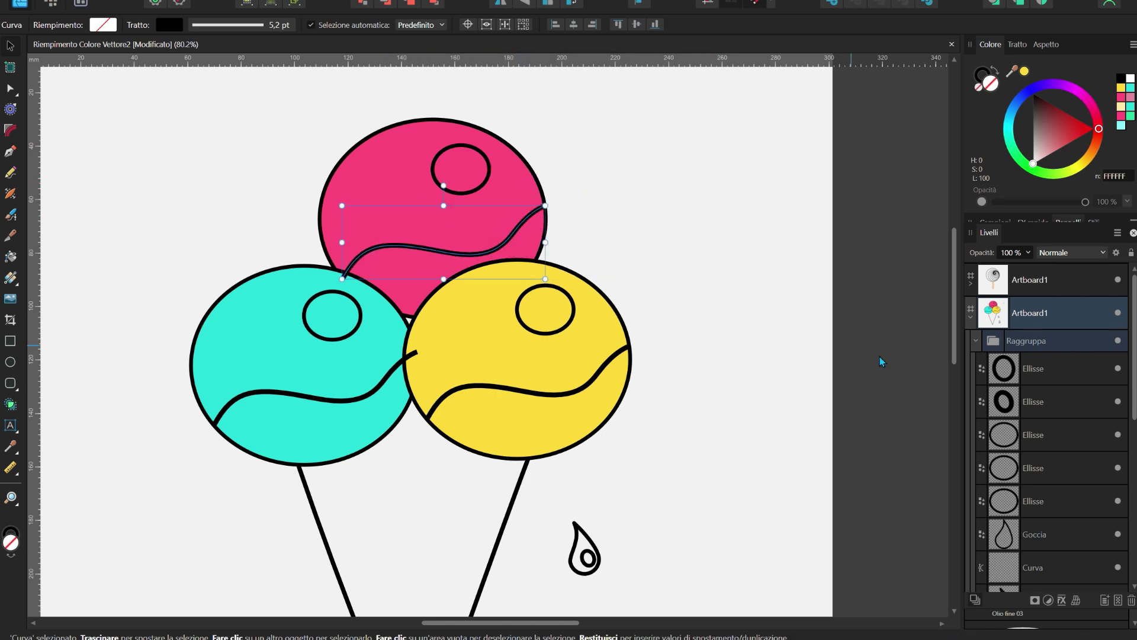
Select all objects and flood-fill the pink scoop below its wave with light pink
left_click(1031, 370)
scroll(1032, 477, "down", 5)
left_click(1034, 509, "shift")
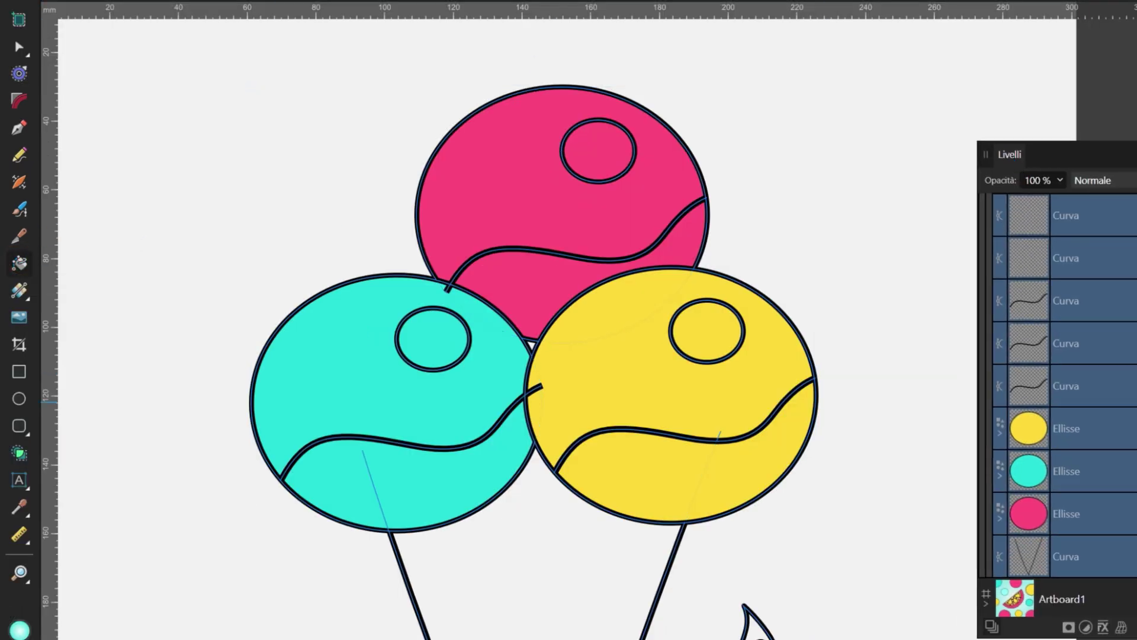
left_click(545, 276)
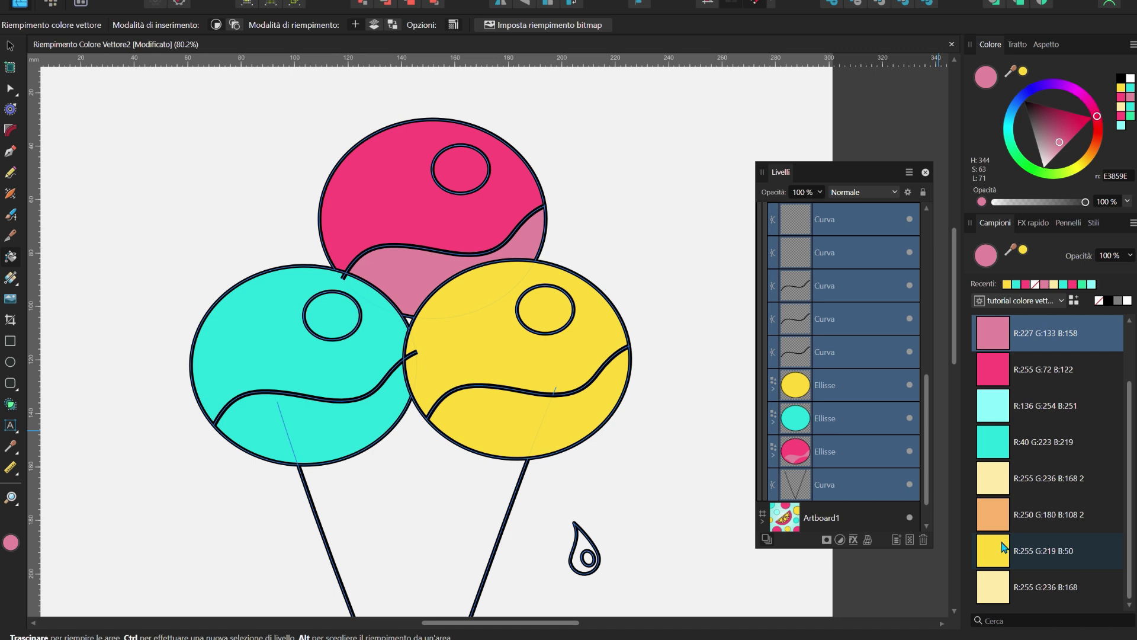
Flood-fill the pink scoop's small circle yellow R:255 G:219 B:50, then select all objects
left_click(1003, 546)
left_click(468, 166)
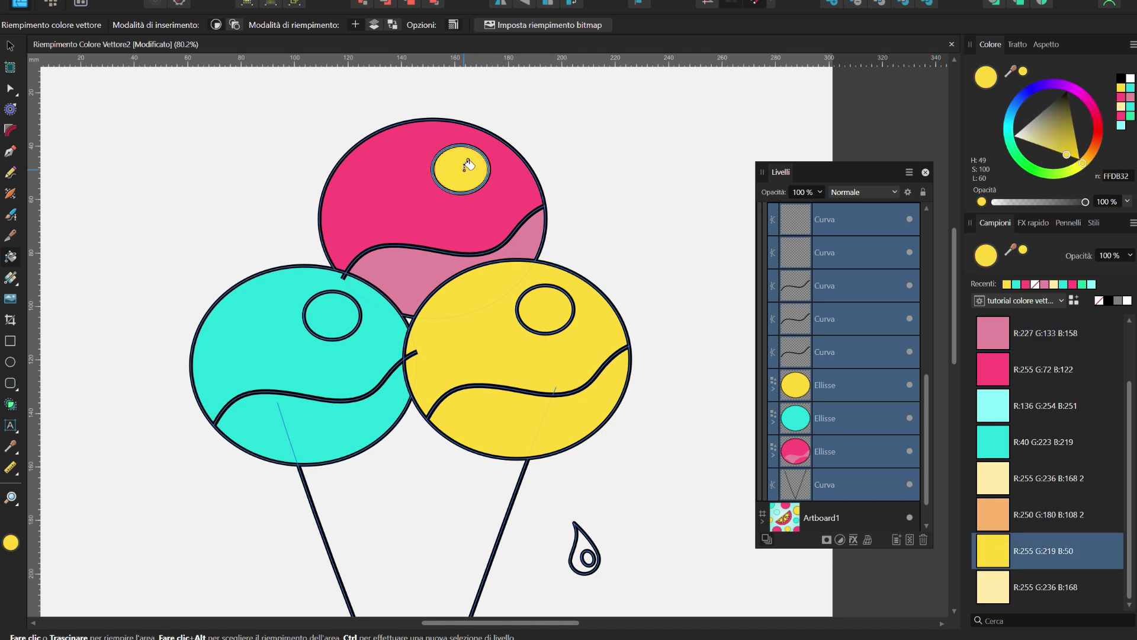
left_click(9, 44)
key("ctrl+a")
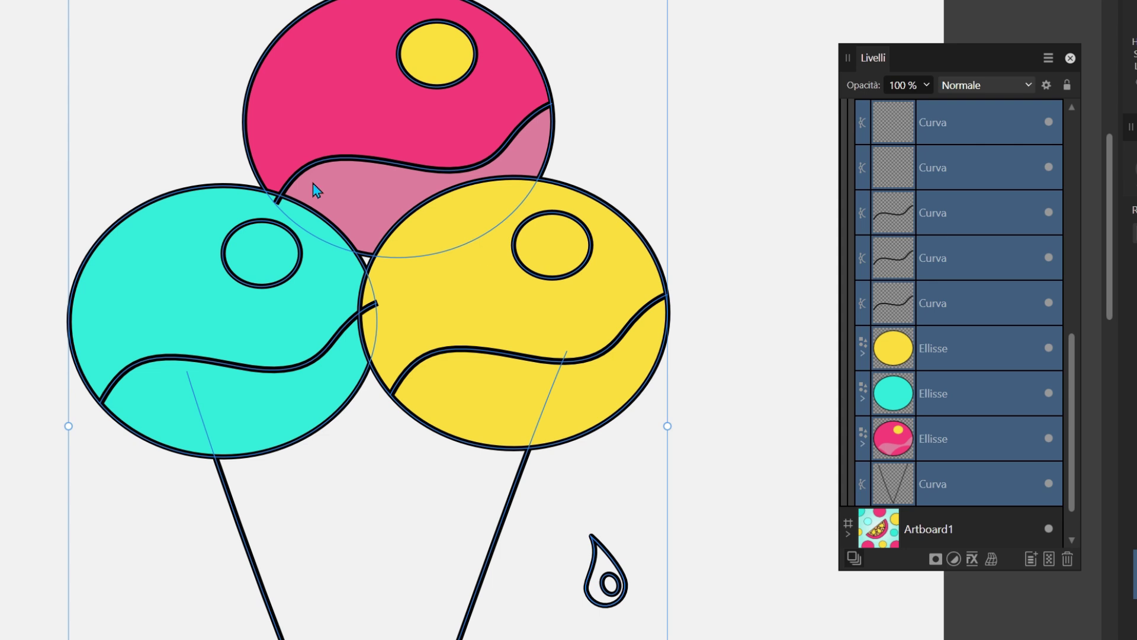
Hide the small circle's yellow fill in the pink scoop's layers, nudging the light pink shape and undoing
left_click(371, 264)
left_click(774, 454)
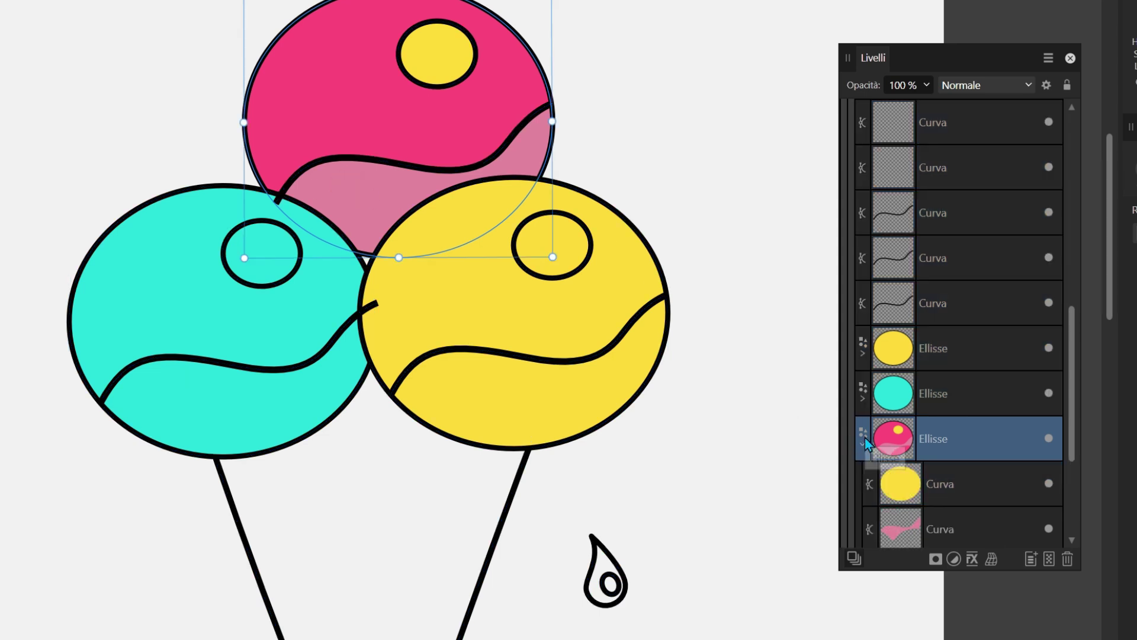
left_click(1005, 394)
scroll(885, 443, "down", 1)
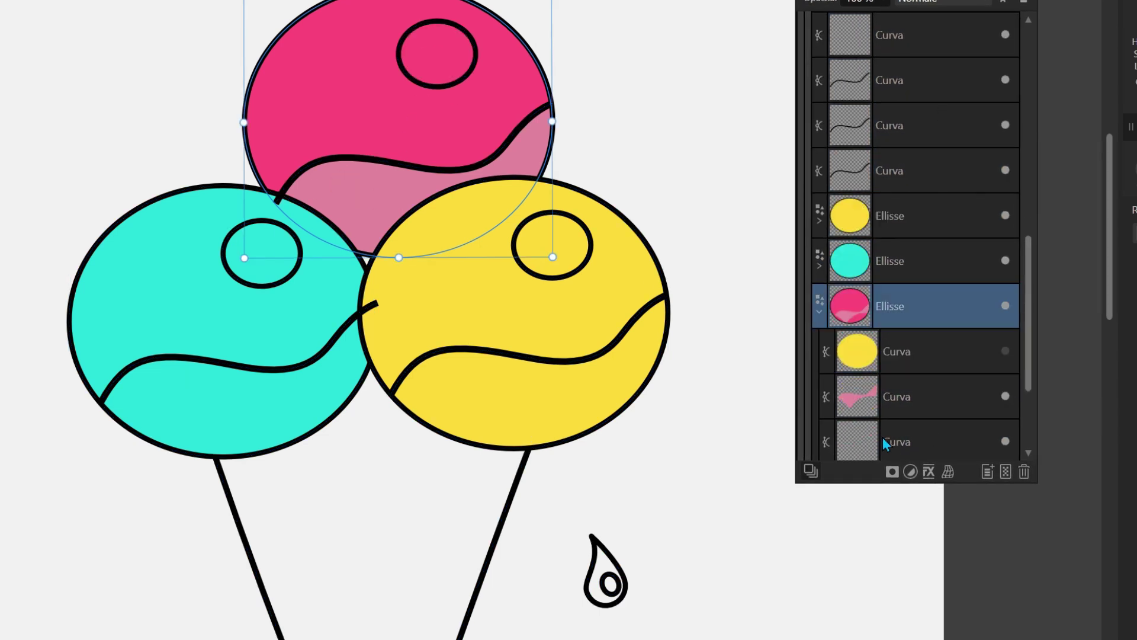
left_click(895, 396)
left_click_drag(383, 202, 379, 184)
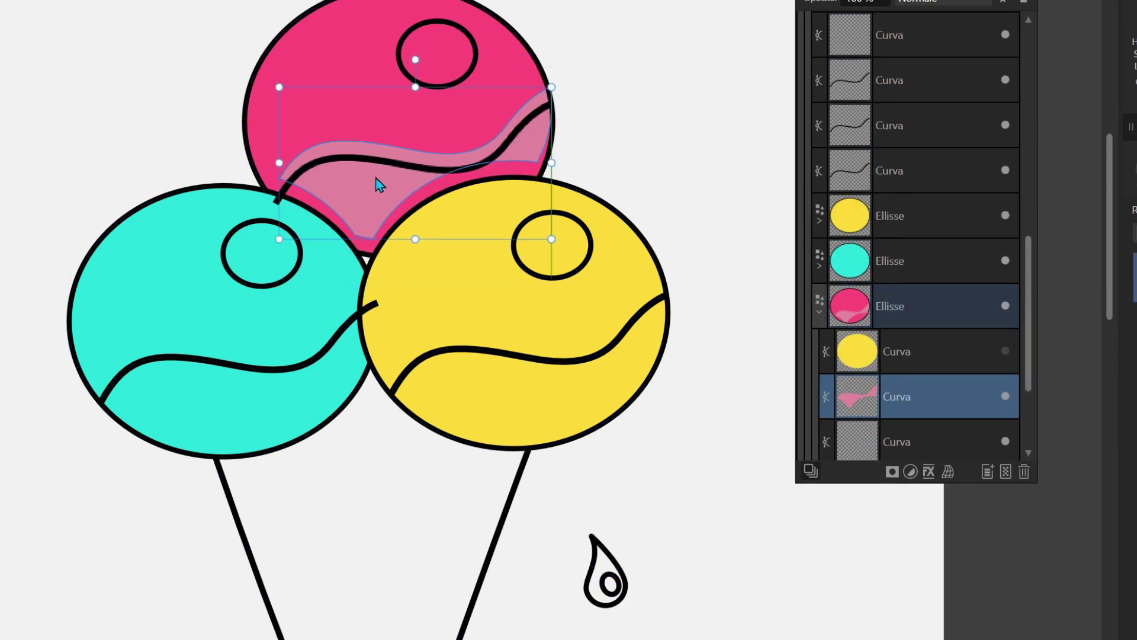
key("ctrl+z")
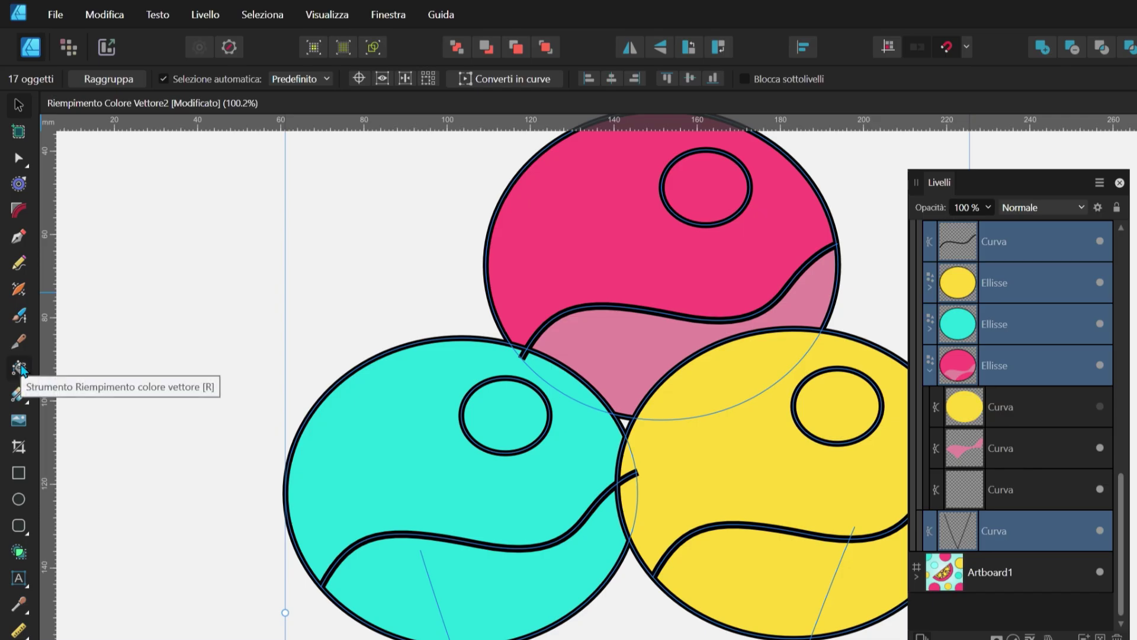
left_click(19, 363)
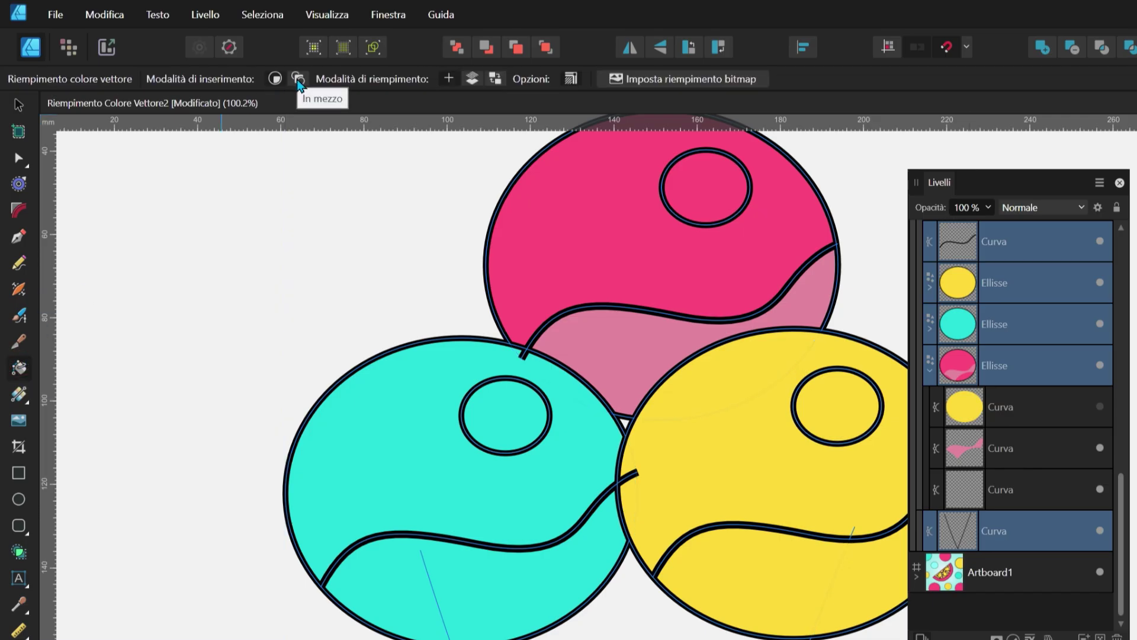
Insert fills between shapes and outlines, fill the cyan scoop's lower part R:136 G:254 B:251
left_click(298, 84)
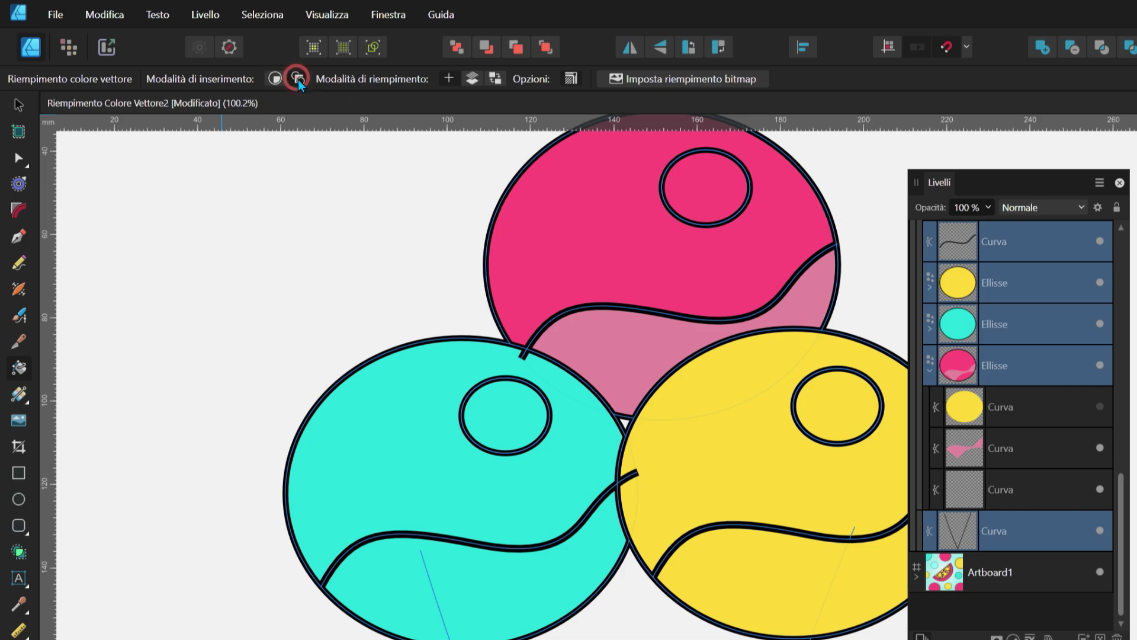
left_click(399, 422)
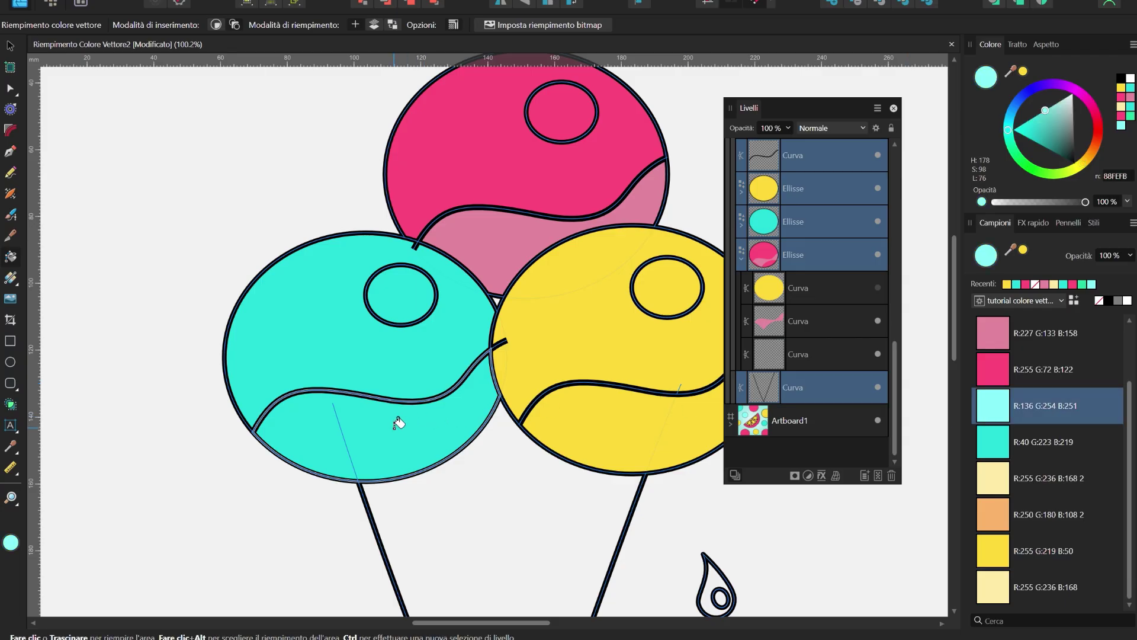
left_click(399, 422)
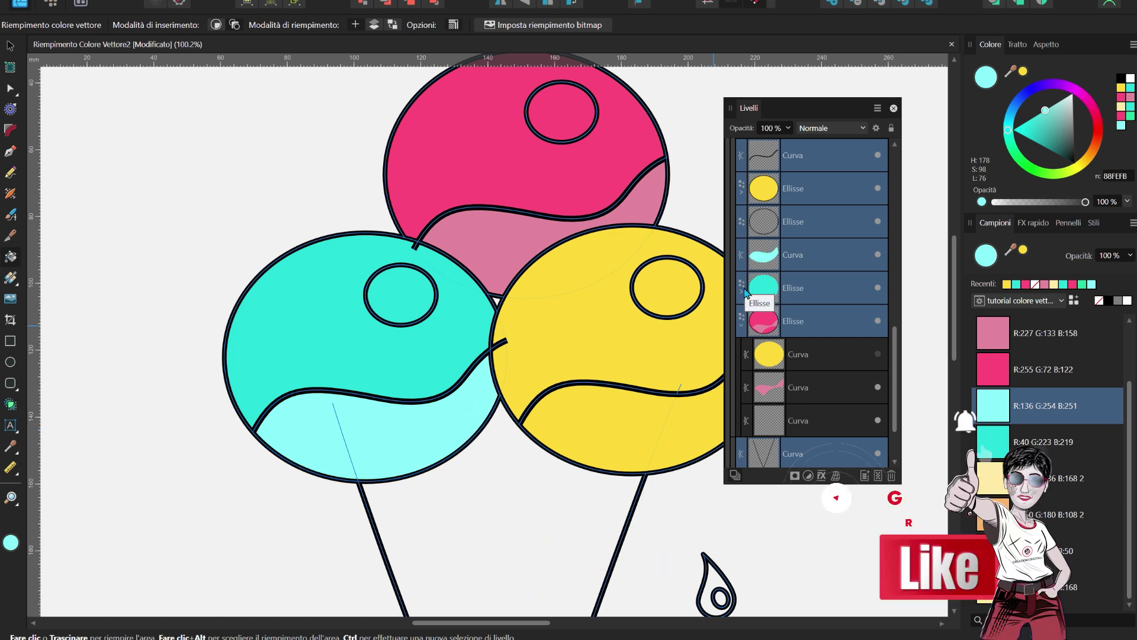
left_click(742, 290)
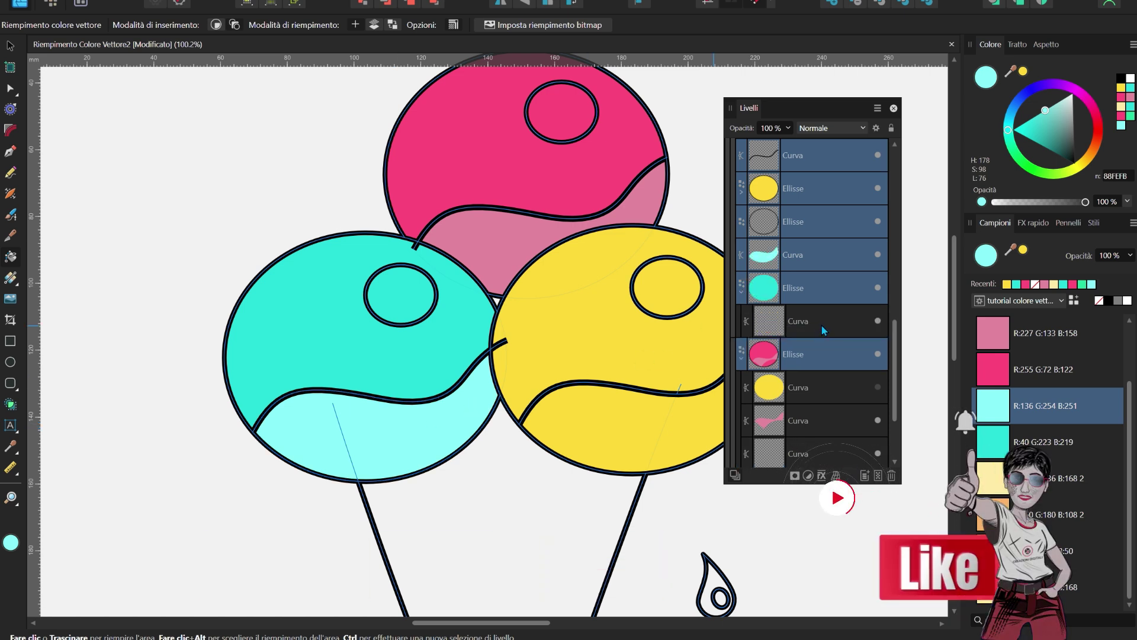
left_click(803, 251)
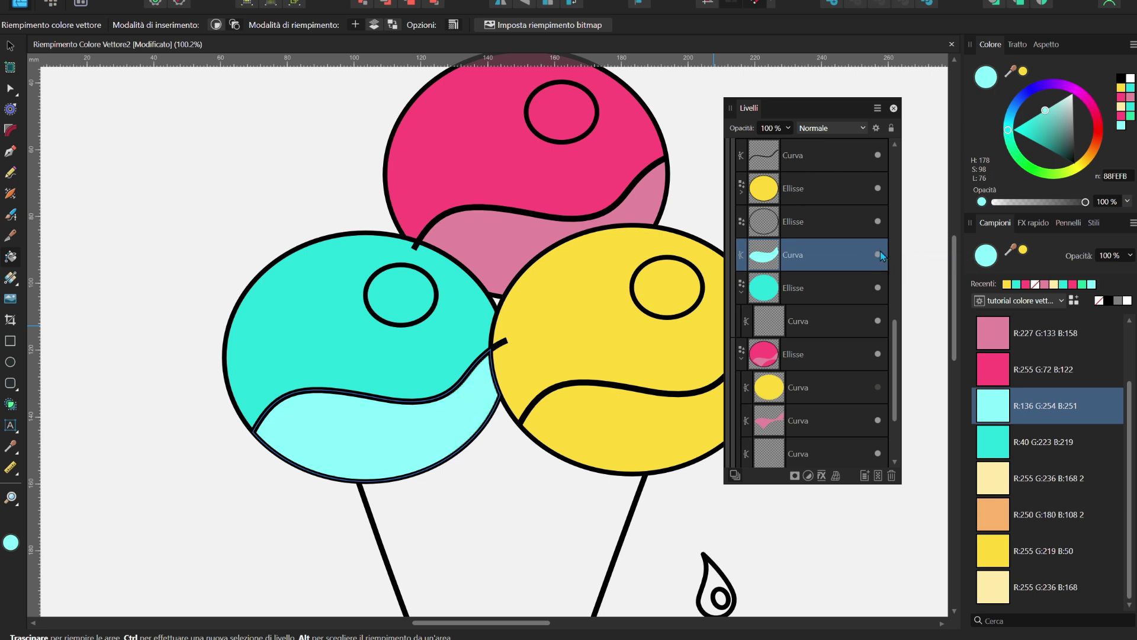
Drag the pale cyan and pale pink fills out of their scoops as separate shapes
key("v")
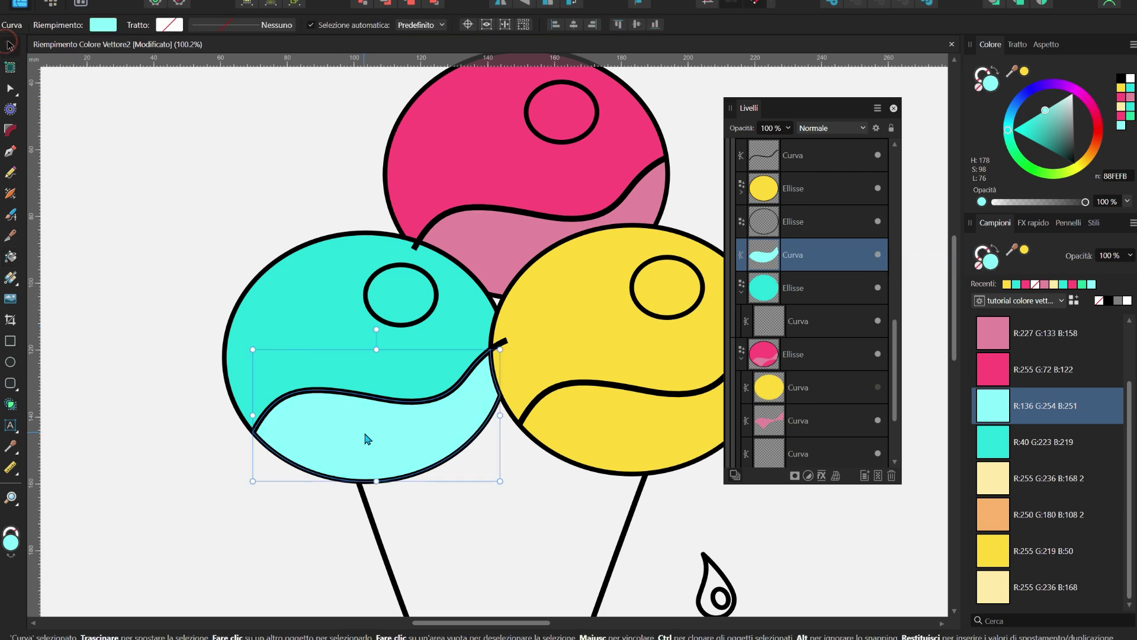
left_click_drag(368, 432, 158, 242)
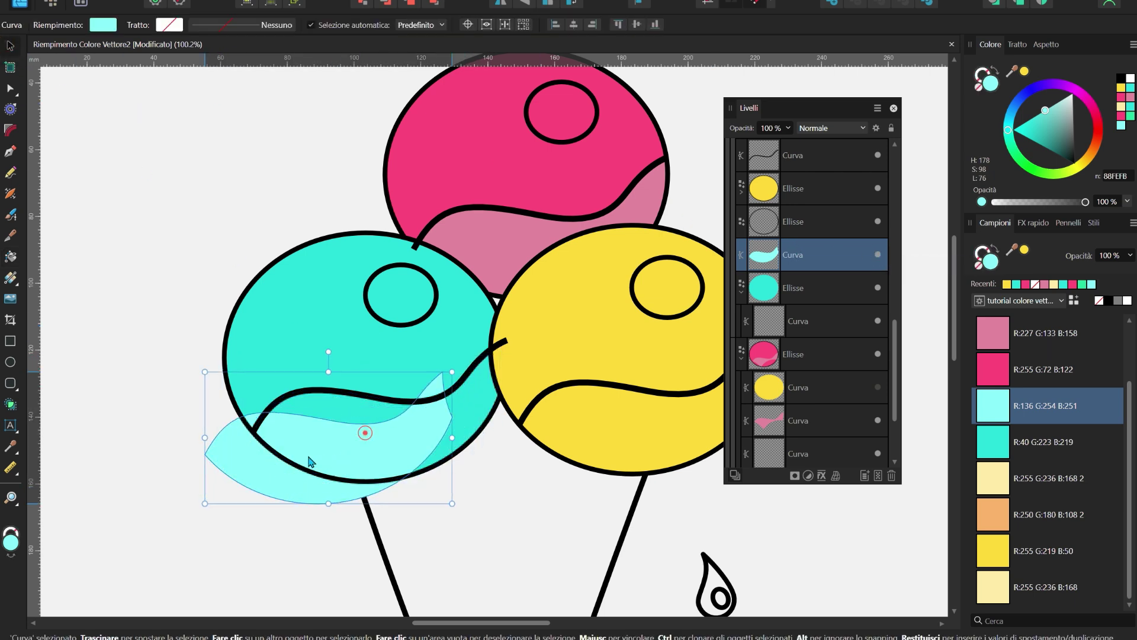
left_click(492, 241)
double_click(494, 245)
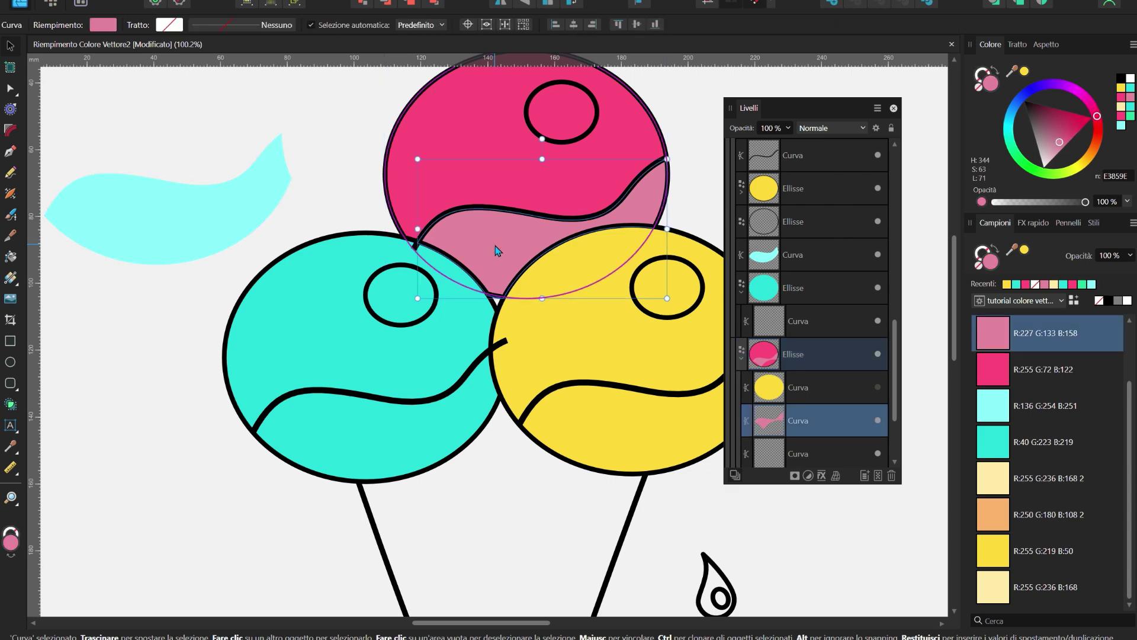
mouse_move(494, 246)
left_mouse_down()
mouse_move(382, 246)
mouse_move(387, 235)
left_mouse_up()
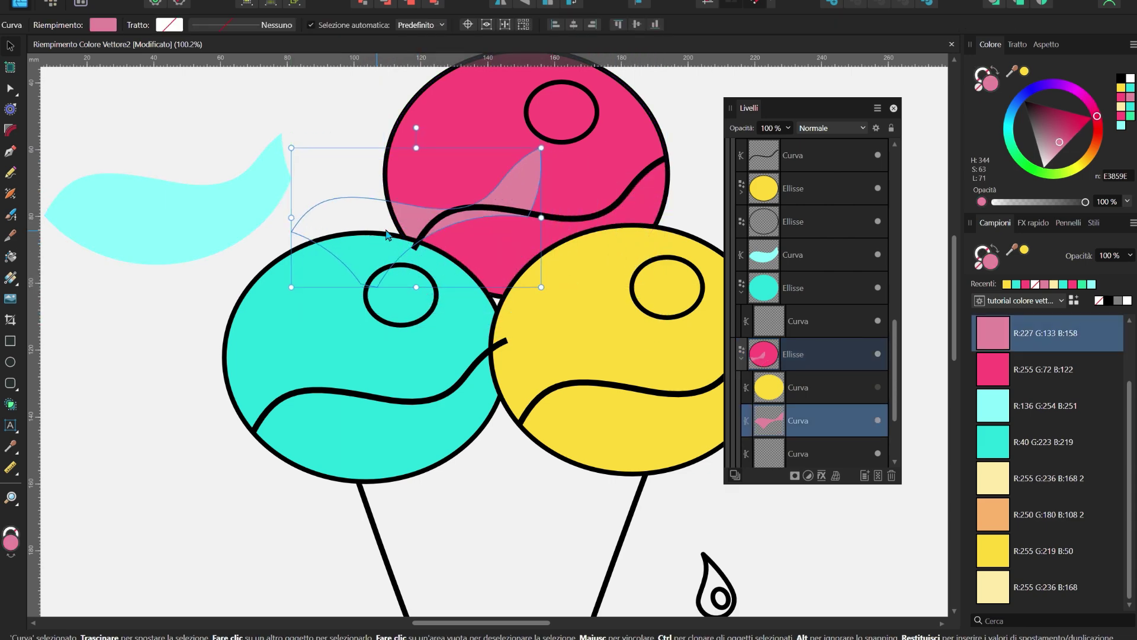
scroll(468, 235, "down", 4)
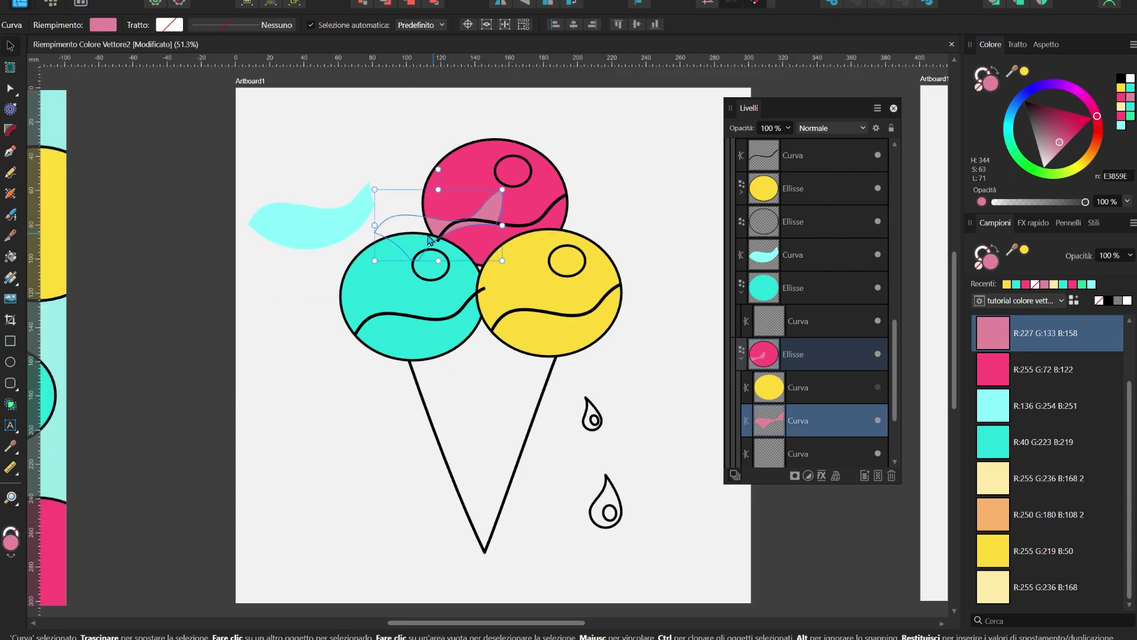
left_click_drag(520, 224, 564, 210)
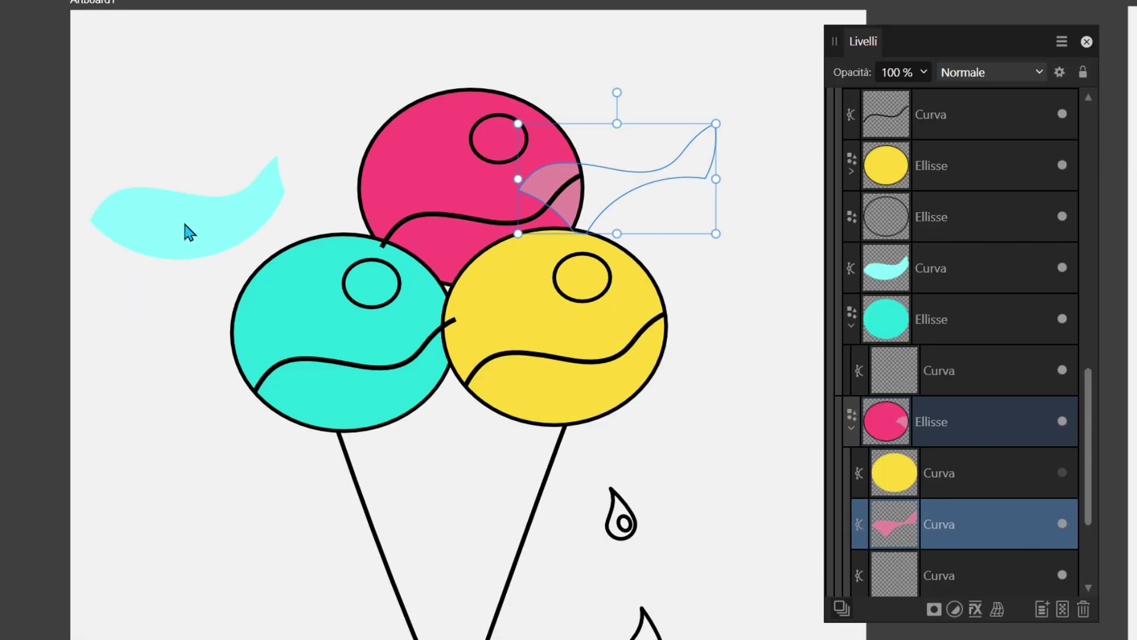
Undo the moves so both pale fills return inside their scoops
left_click(185, 225)
key("ctrl+z")
key("ctrl+z")
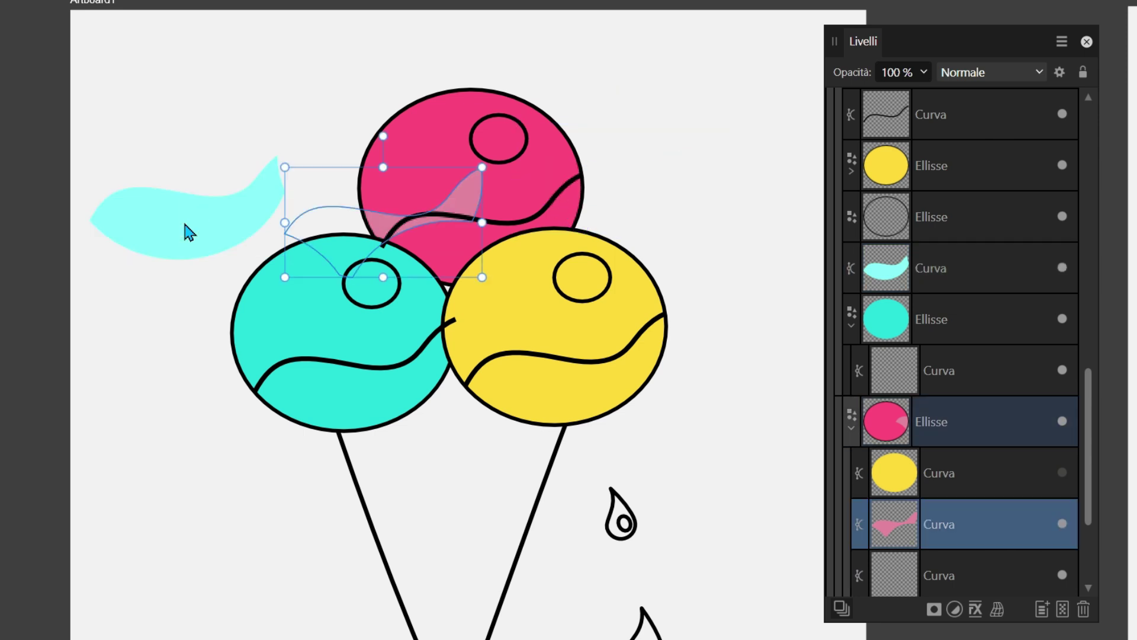
key("ctrl+z")
key("ctrl+z")
key("ctrl+z")
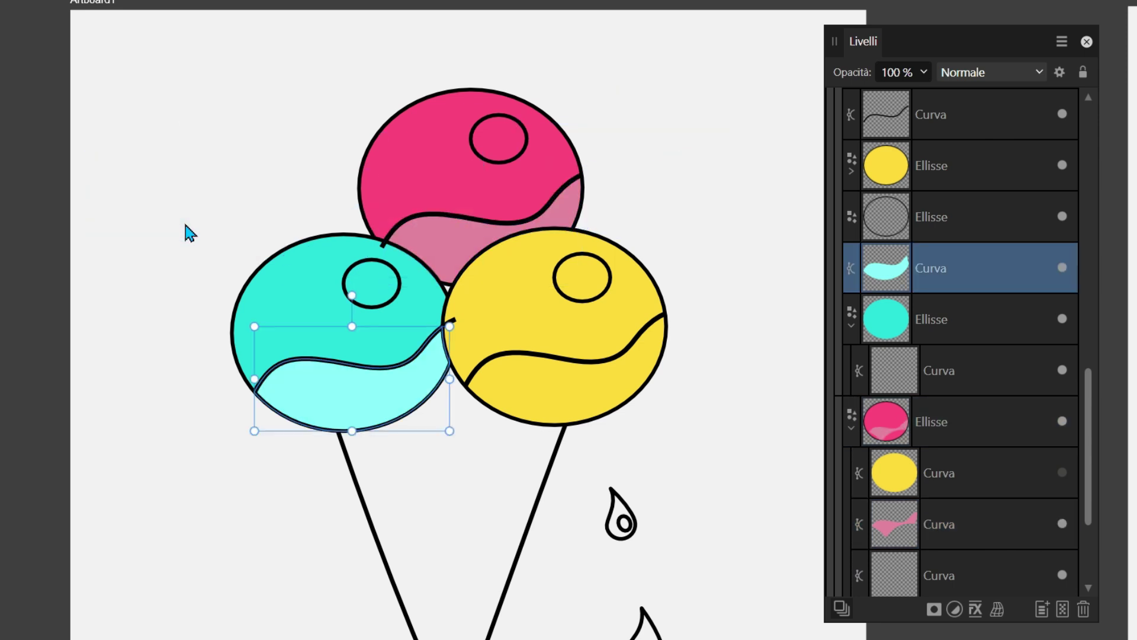
scroll(456, 350, "up", 2)
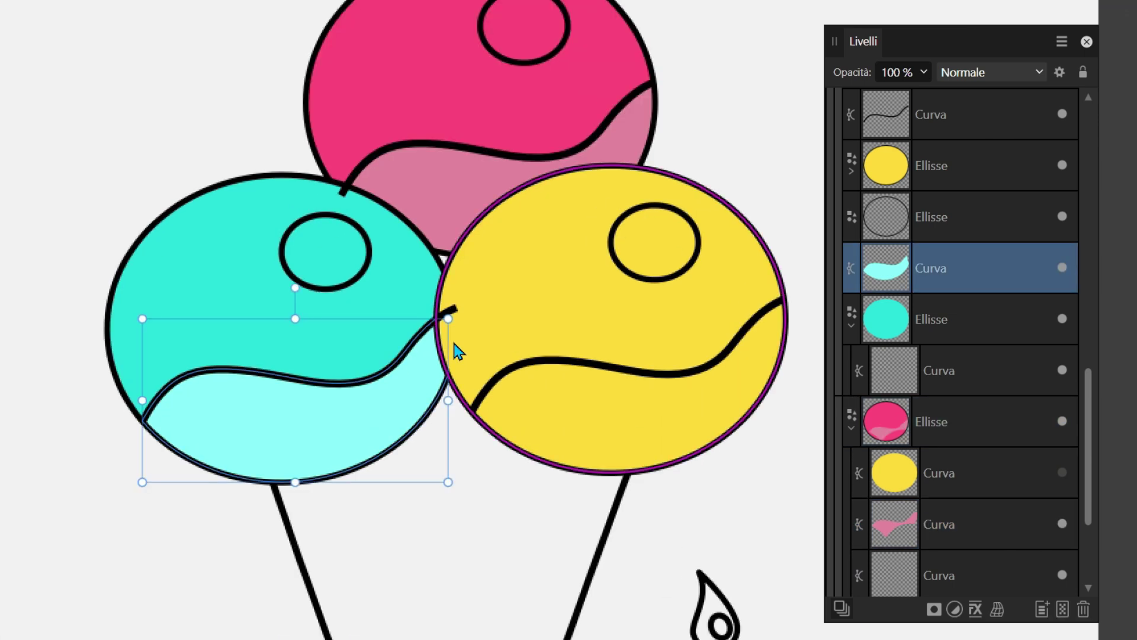
scroll(401, 307, "up", 4)
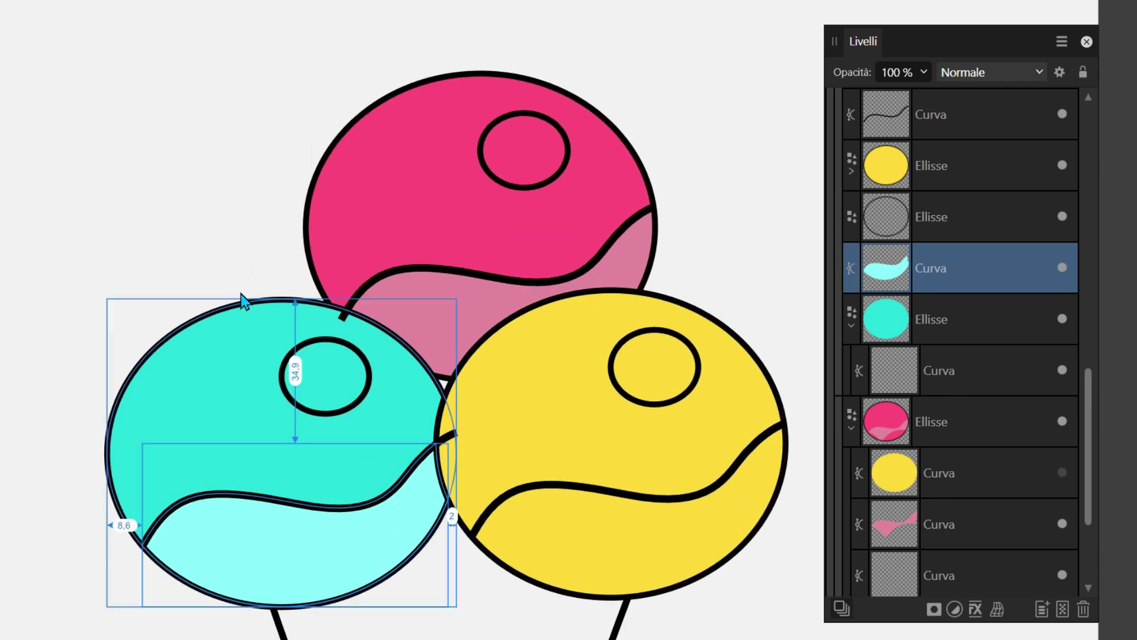
scroll(243, 301, "down", 4)
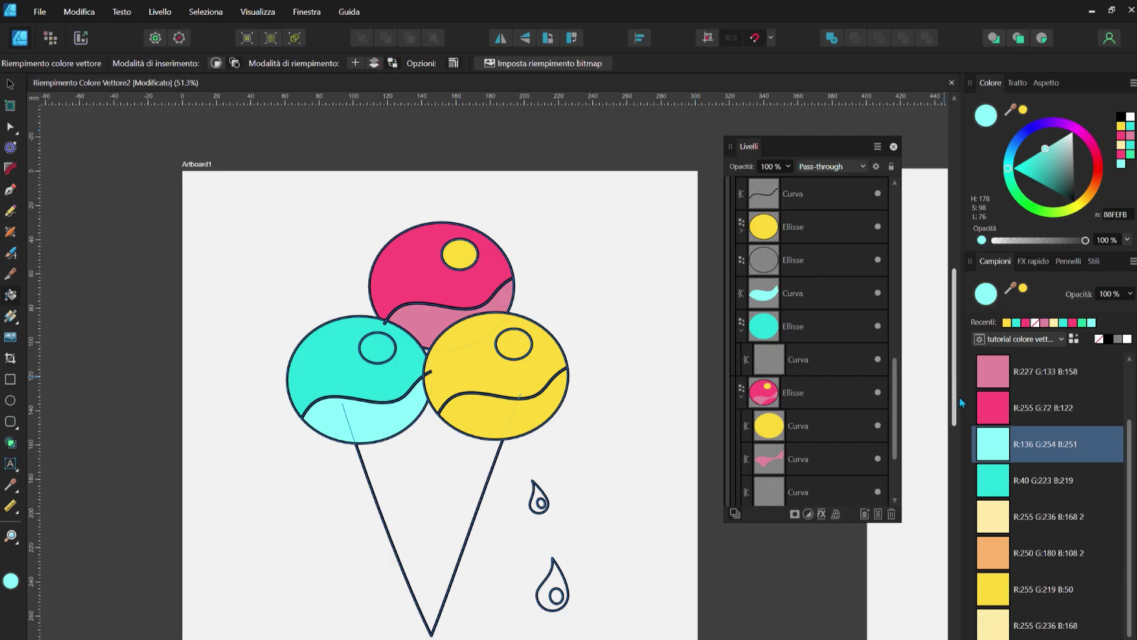
Fill the yellow scoop's lower part pale pink, then undo that mistaken fill
left_click(992, 371)
left_click(492, 418)
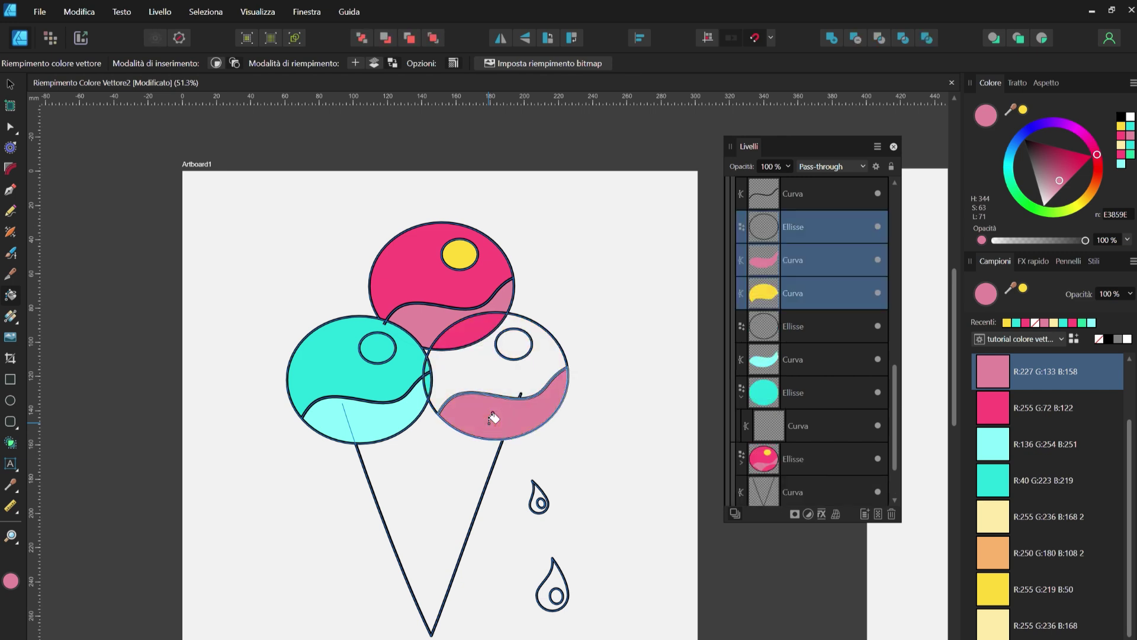
key("ctrl+z")
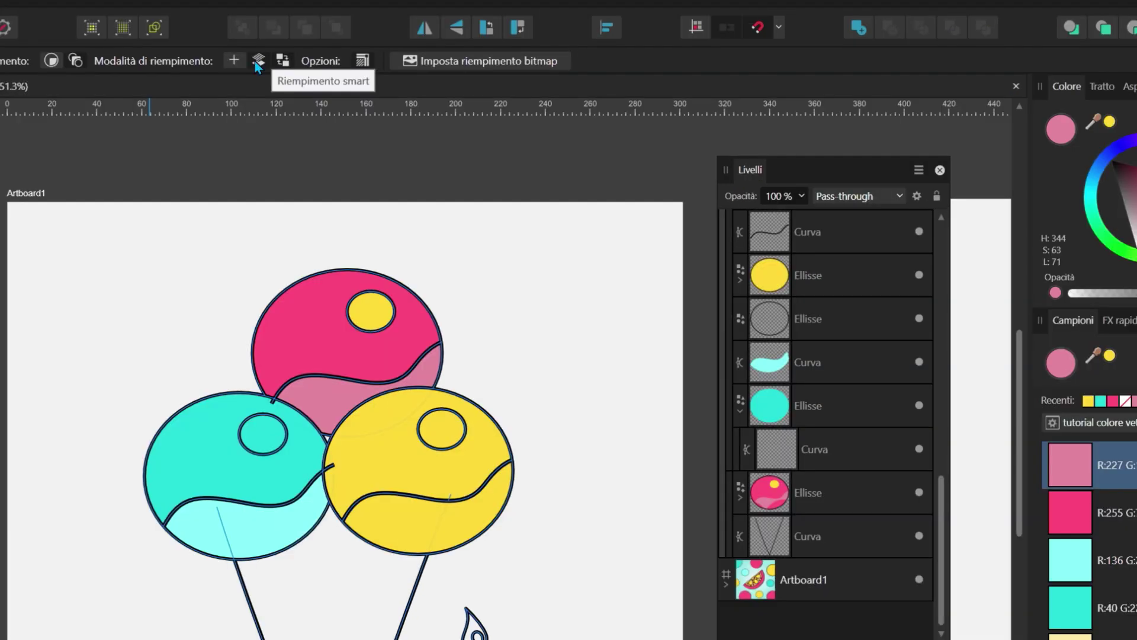
With Smart Fill on, fill the yellow scoop's lower band and all three small circles pale yellow
left_click(256, 62)
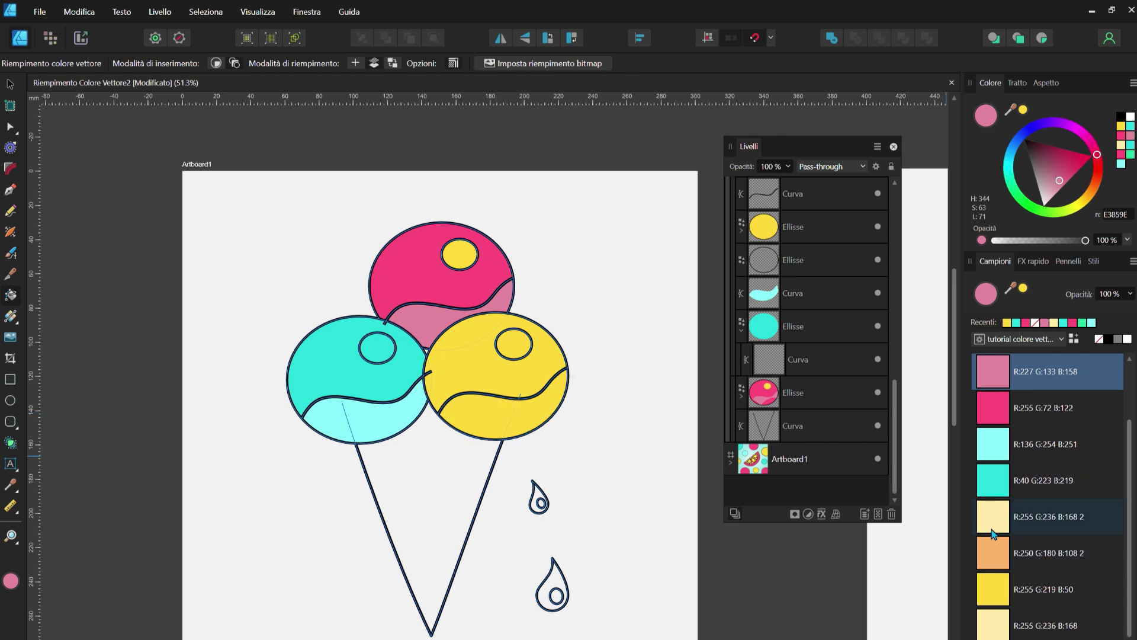
left_click(994, 533)
left_click(512, 408)
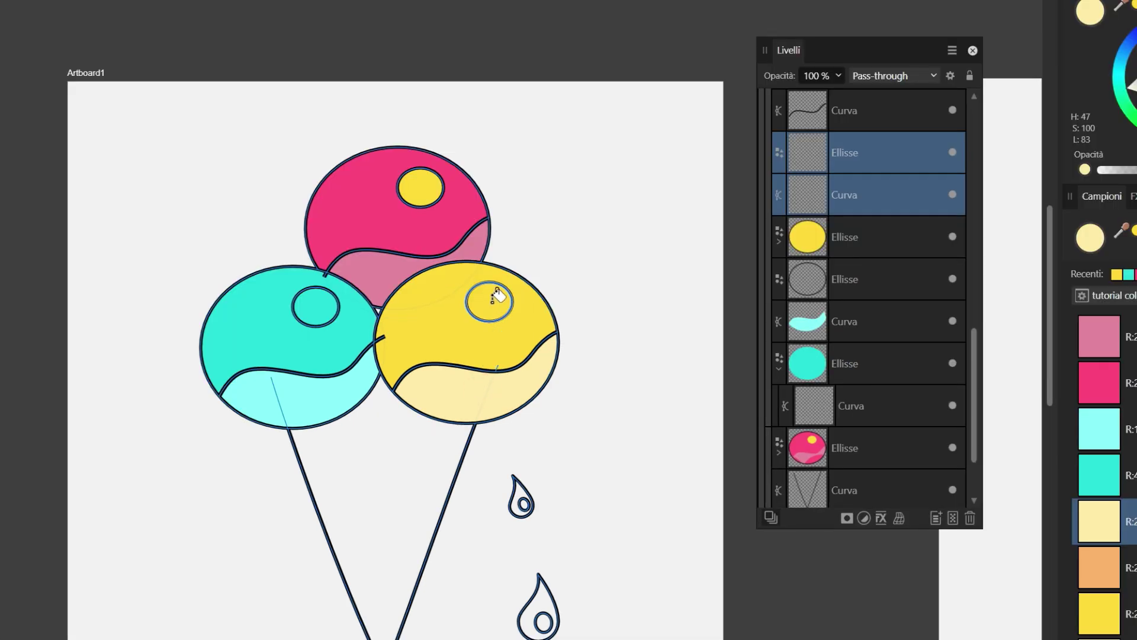
left_click(517, 345)
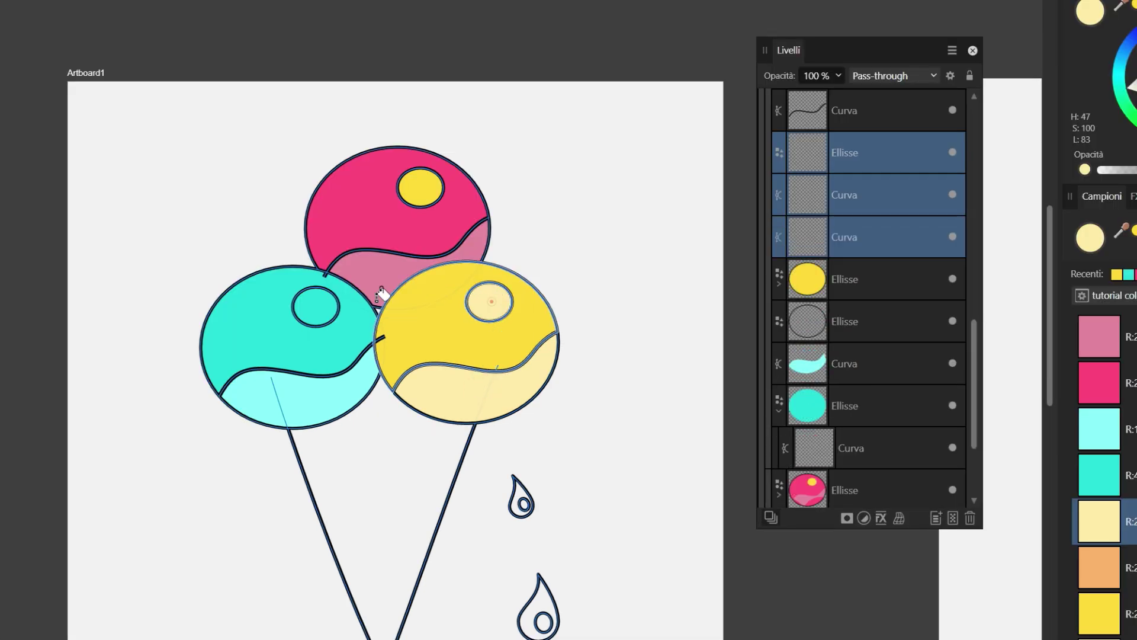
left_click(310, 306)
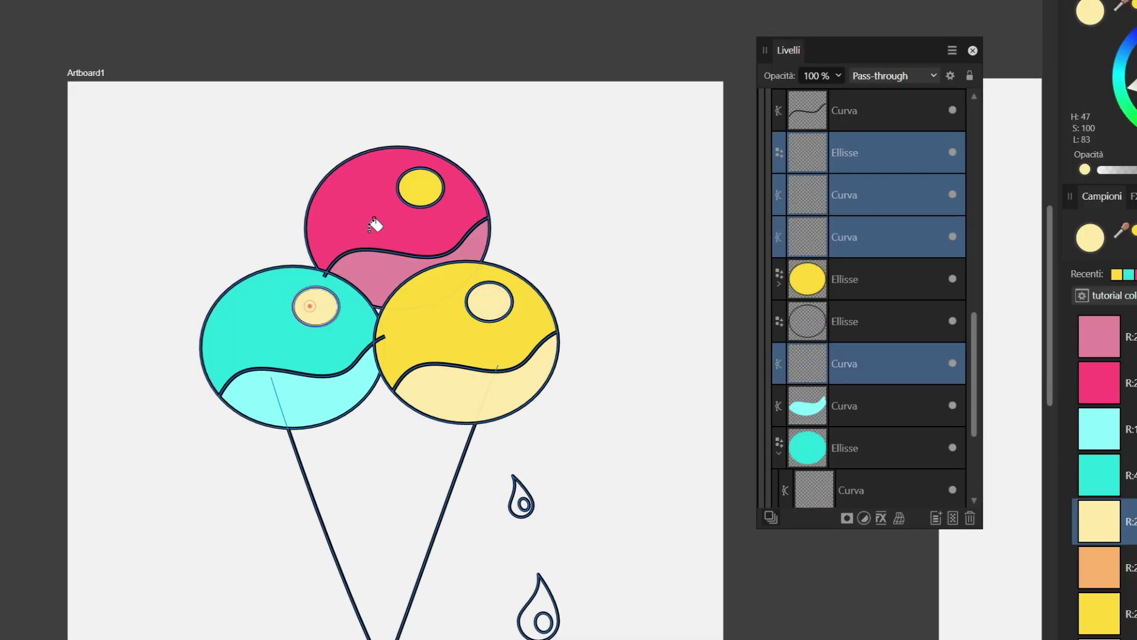
left_click(420, 194)
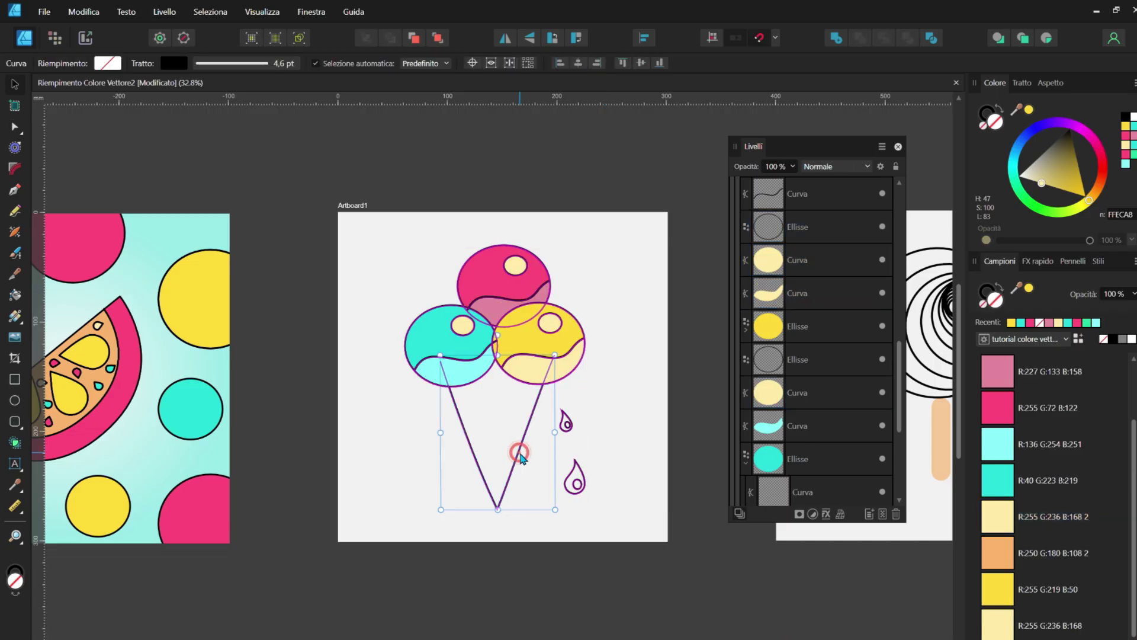
Move the cone up under the scoops and fill it orange R:250 G:180 B:108
scroll(520, 457, "up", 3)
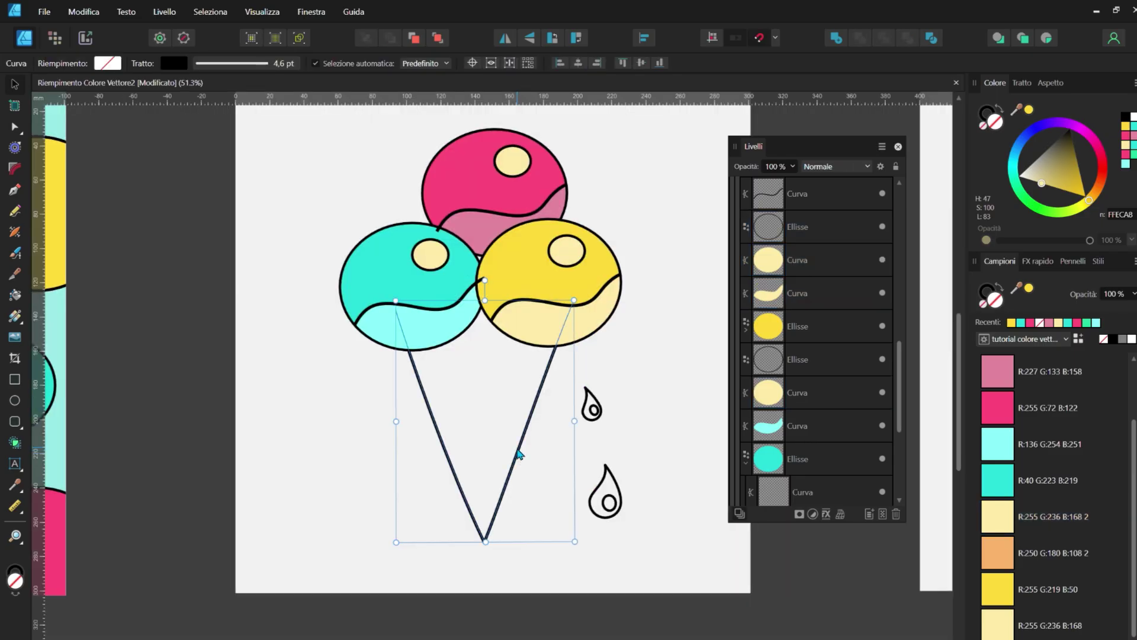
left_click_drag(521, 479, 515, 459)
left_click(1014, 553)
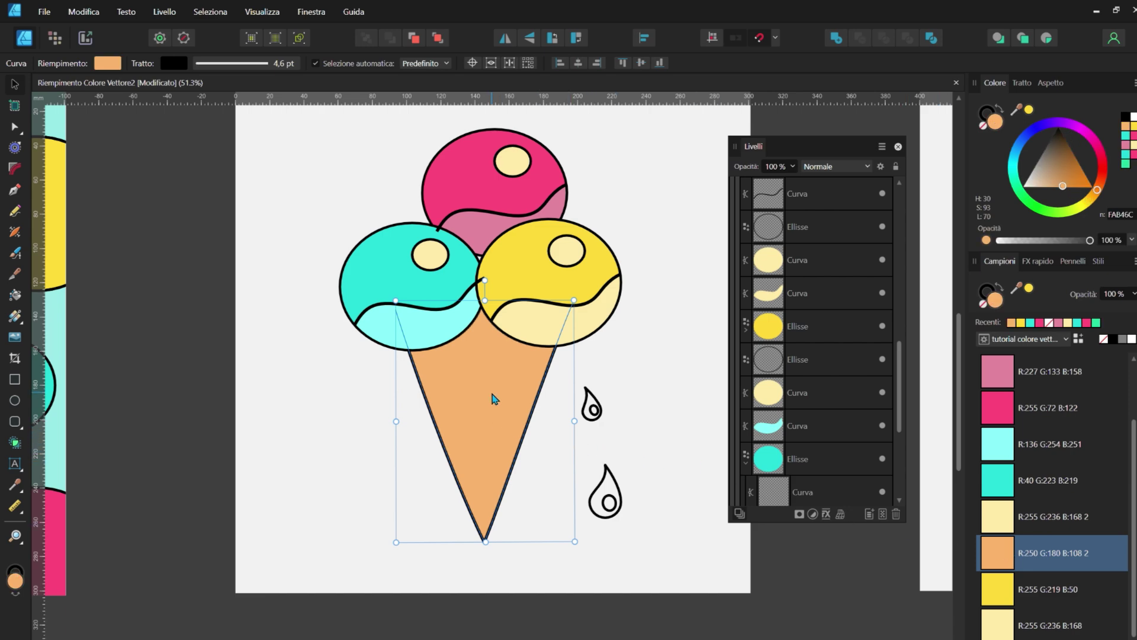
key("k")
scroll(519, 298, "up", 3)
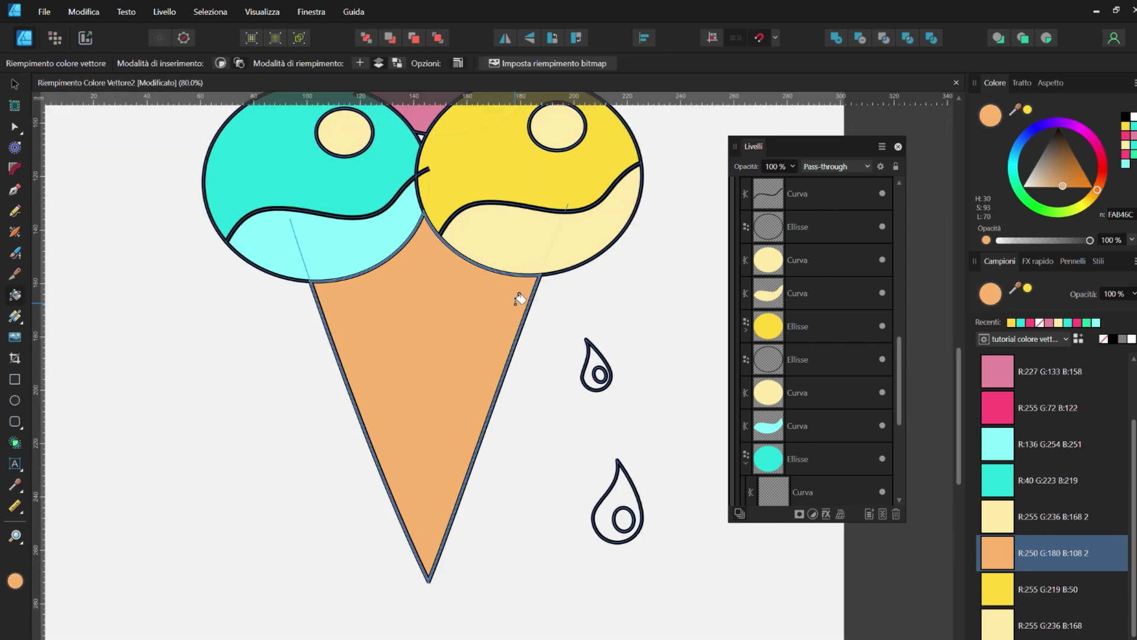
left_click(15, 84)
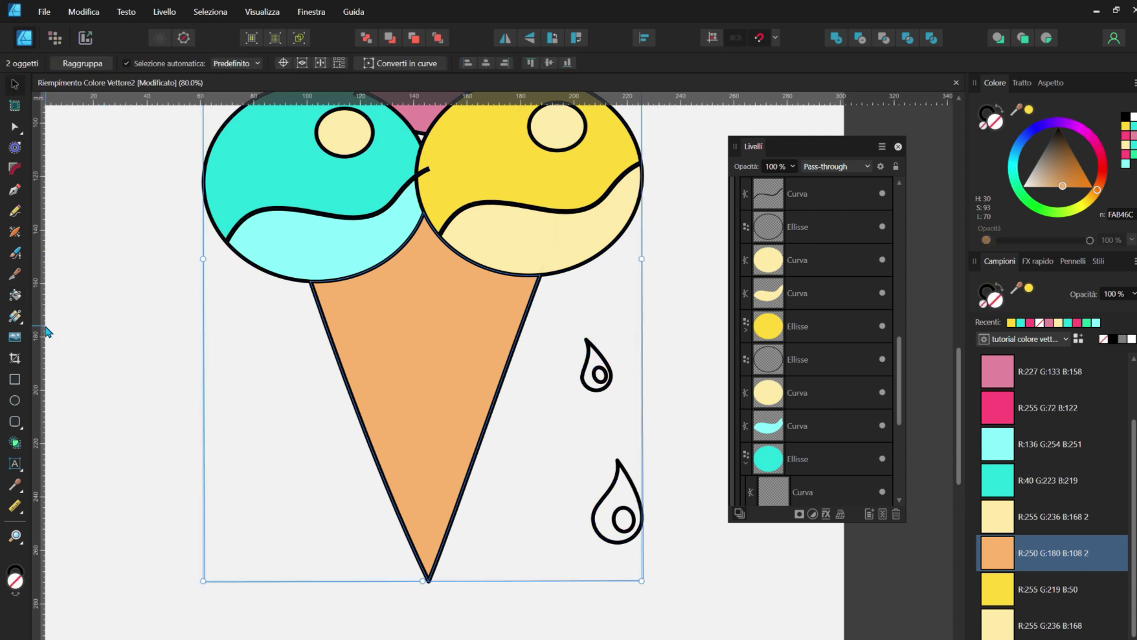
Draw a line across the cone, widen it to 37.9 pt and expand the stroke (Espandi tratto)
left_click(15, 210)
left_click_drag(172, 395, 402, 398)
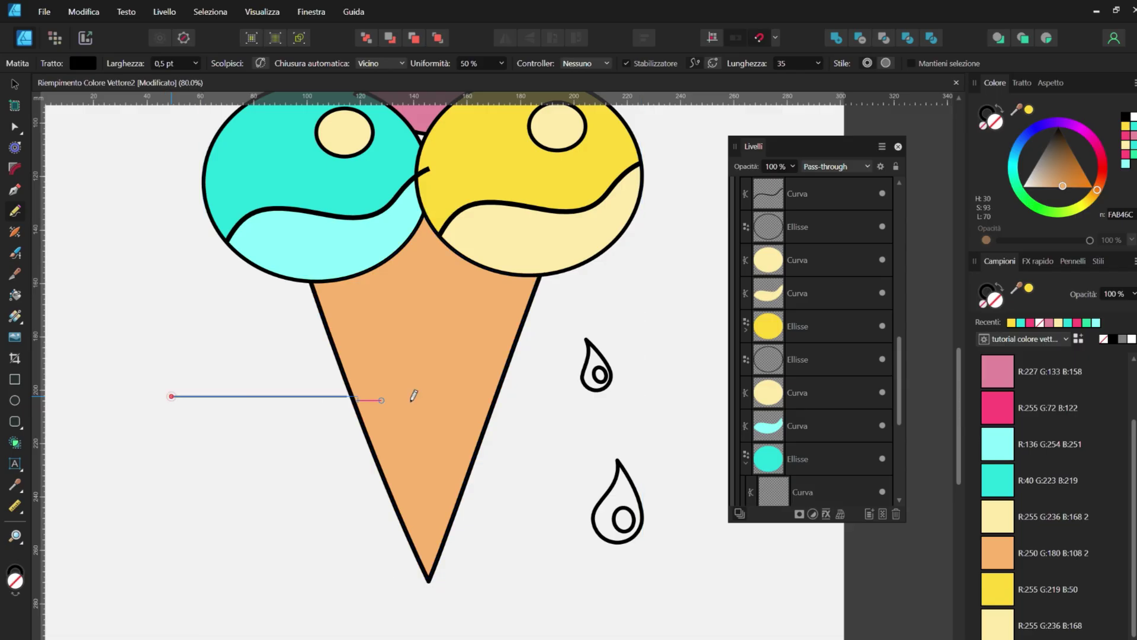
left_click(1022, 83)
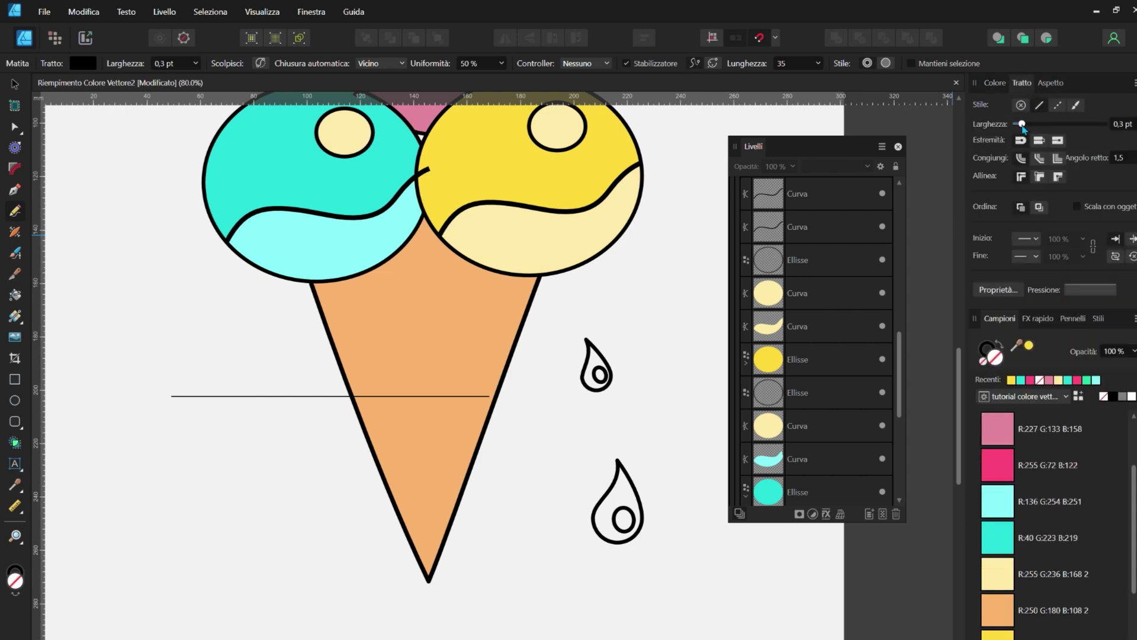
key("v")
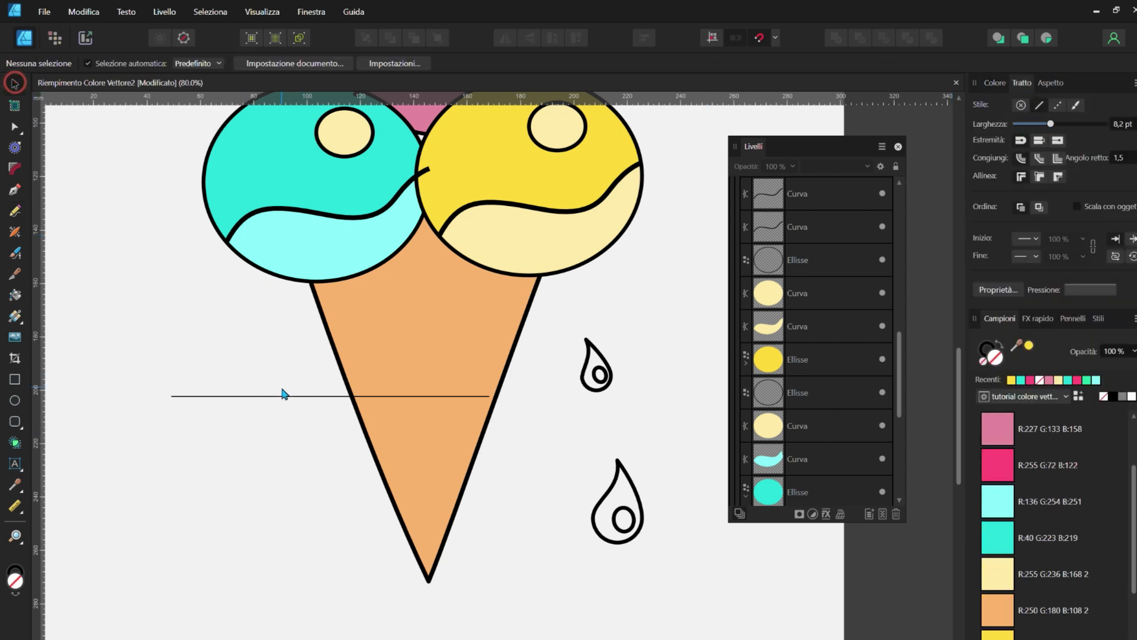
left_click(287, 396)
left_click(1037, 124)
left_click_drag(1037, 123, 1082, 124)
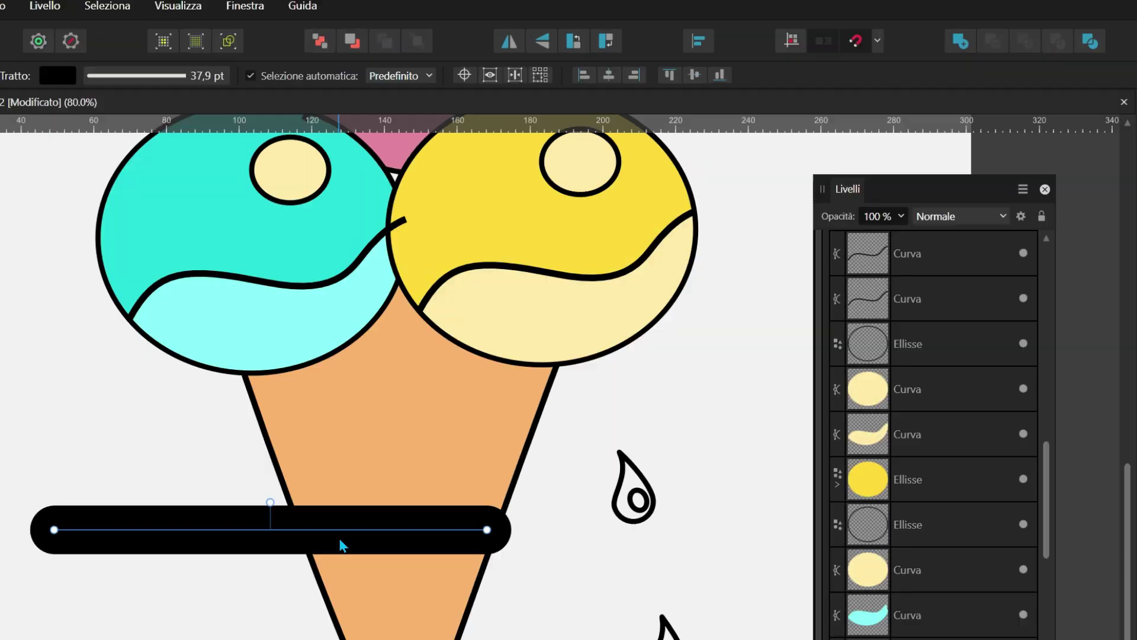
right_click(381, 403)
mouse_move(392, 250)
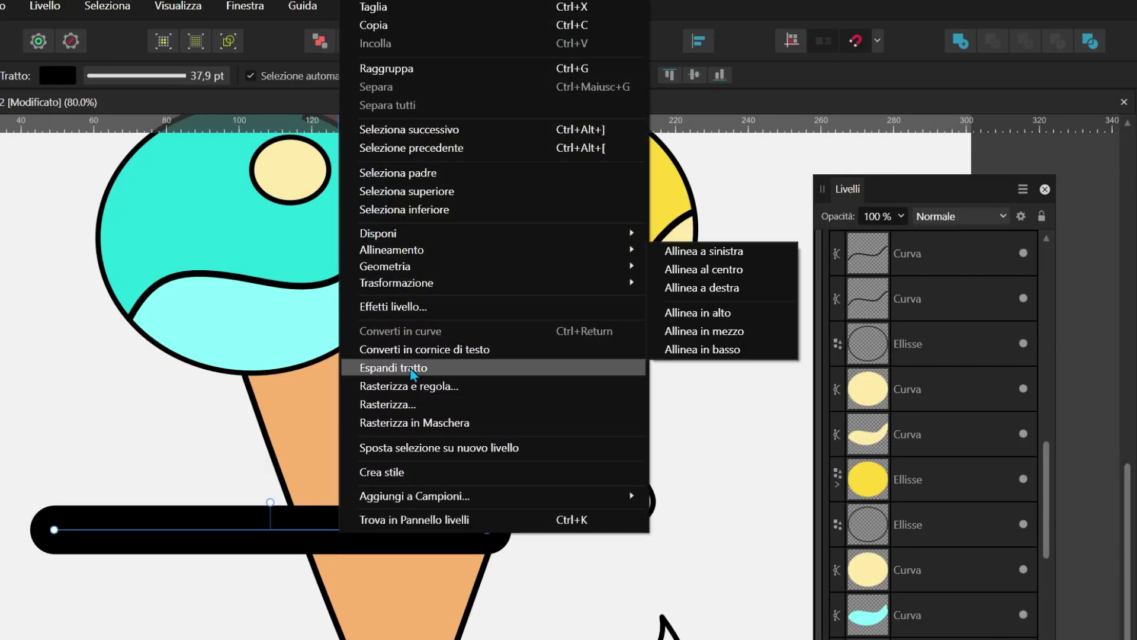
left_click(393, 367)
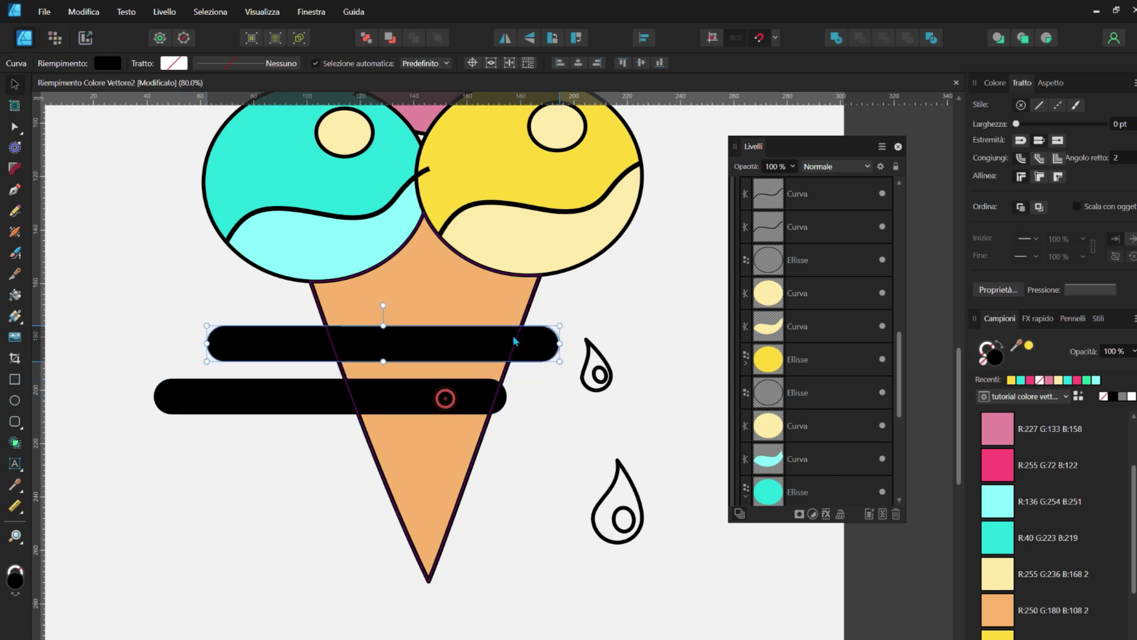
Duplicate, rotate and resize the bars to criss-cross the cone, then choose light yellow fill
left_click_drag(448, 405, 573, 303)
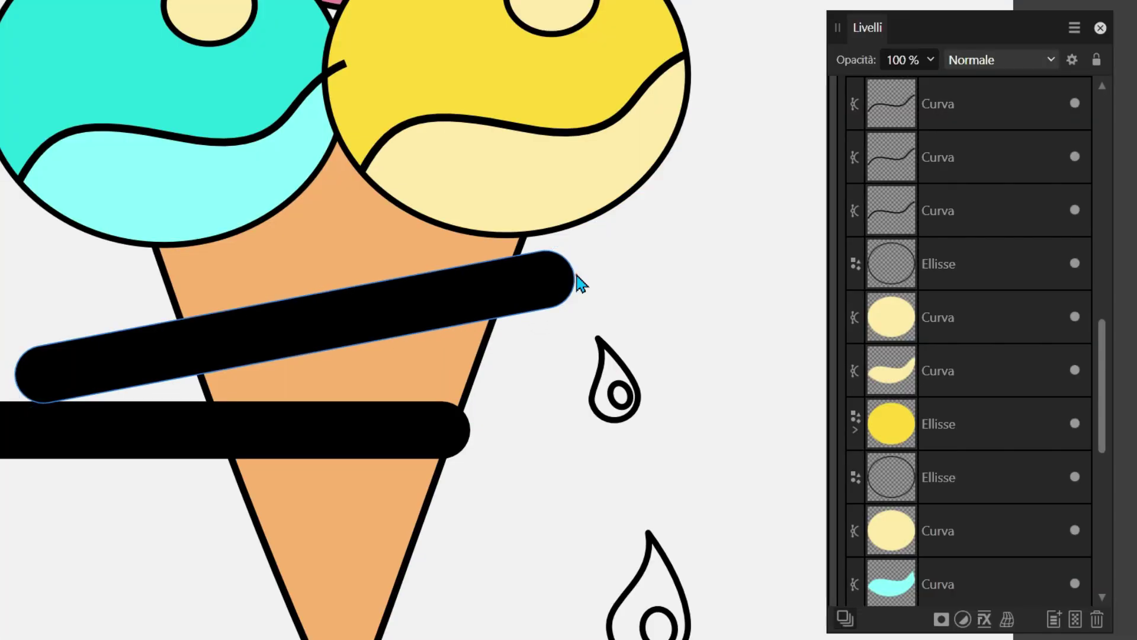
left_click_drag(375, 432, 195, 637)
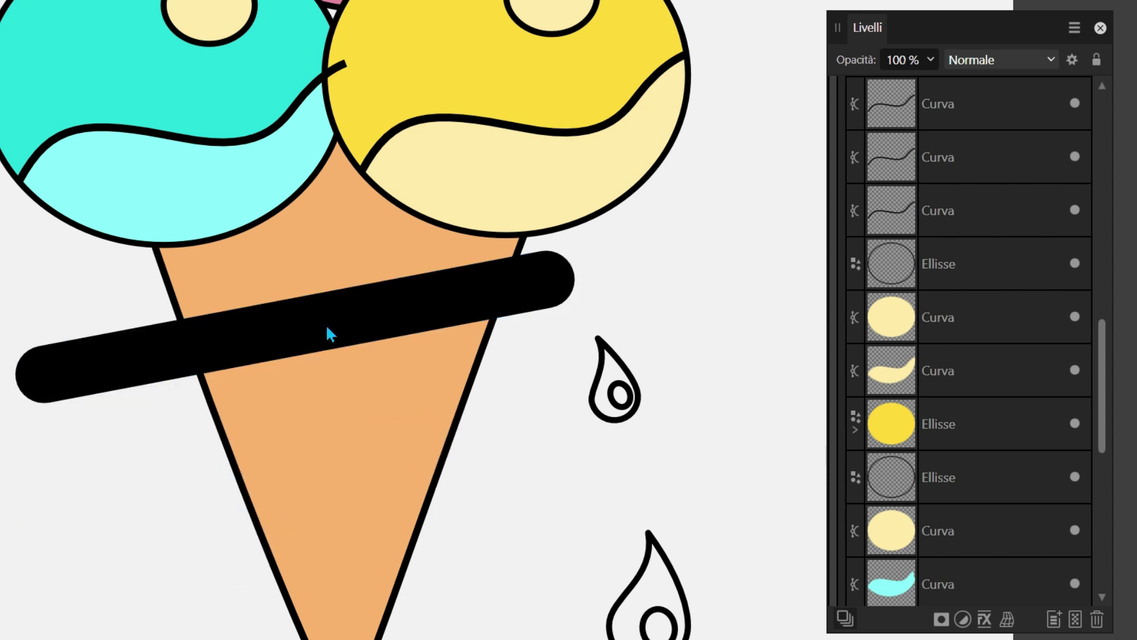
left_click_drag(326, 325, 361, 319)
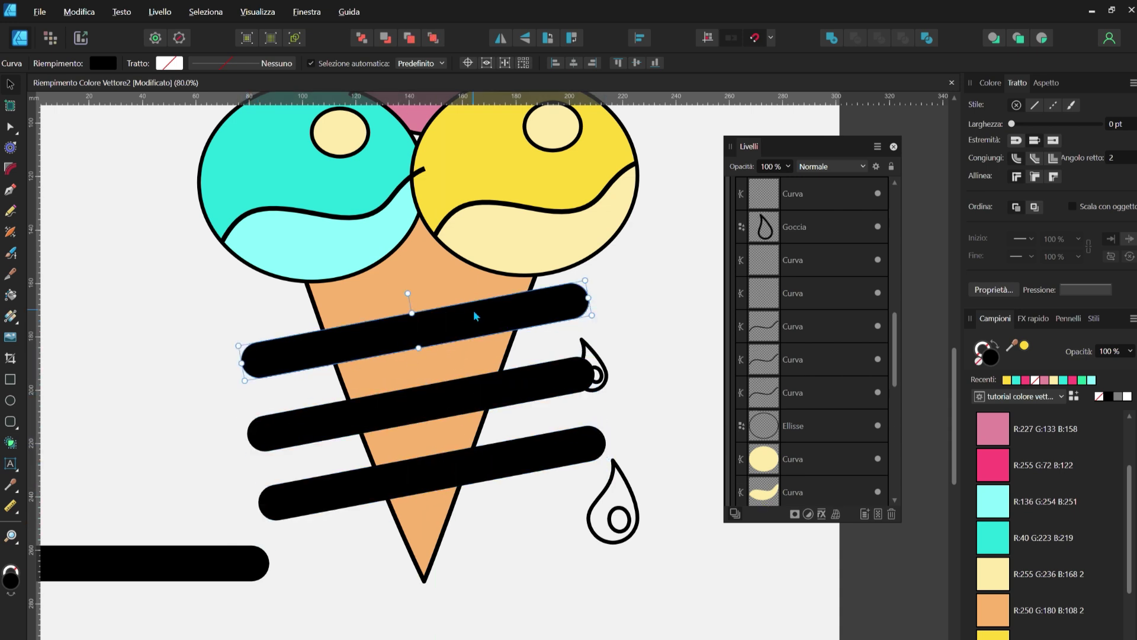
left_click_drag(608, 352, 252, 221)
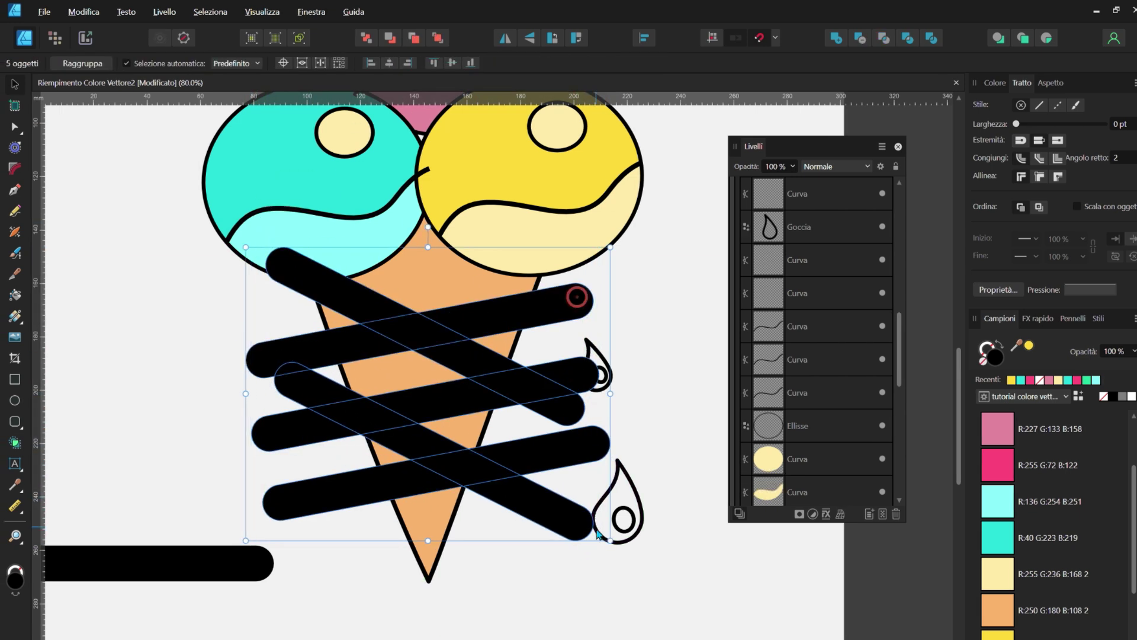
mouse_move(589, 546)
left_mouse_down()
mouse_move(533, 510)
mouse_move(547, 536)
left_mouse_up()
left_click(457, 381, "shift")
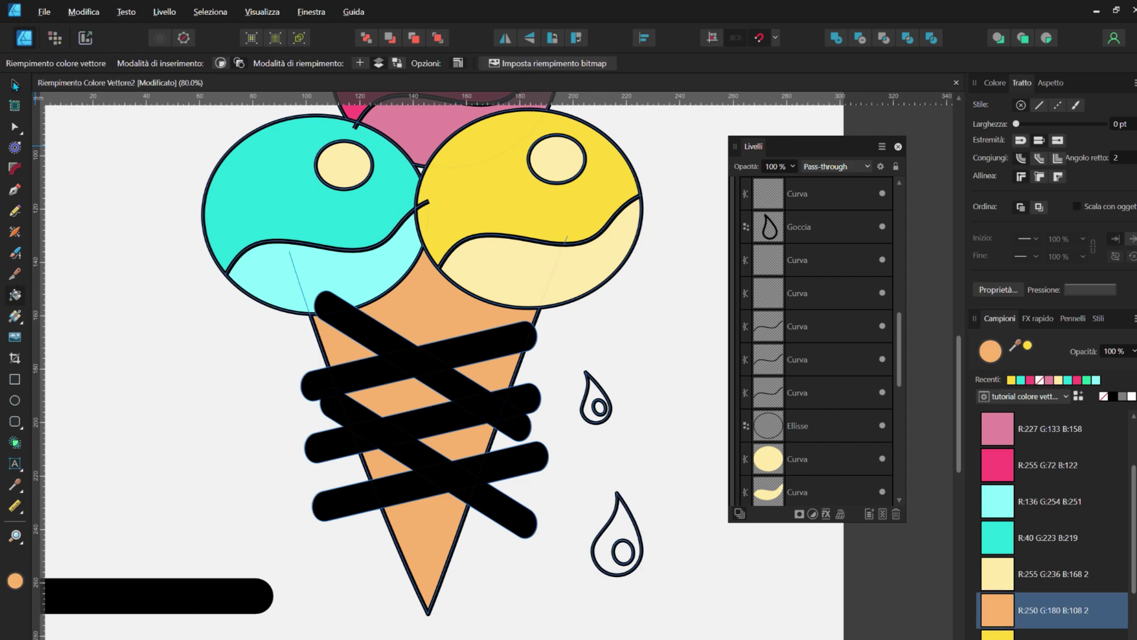
left_click(15, 295)
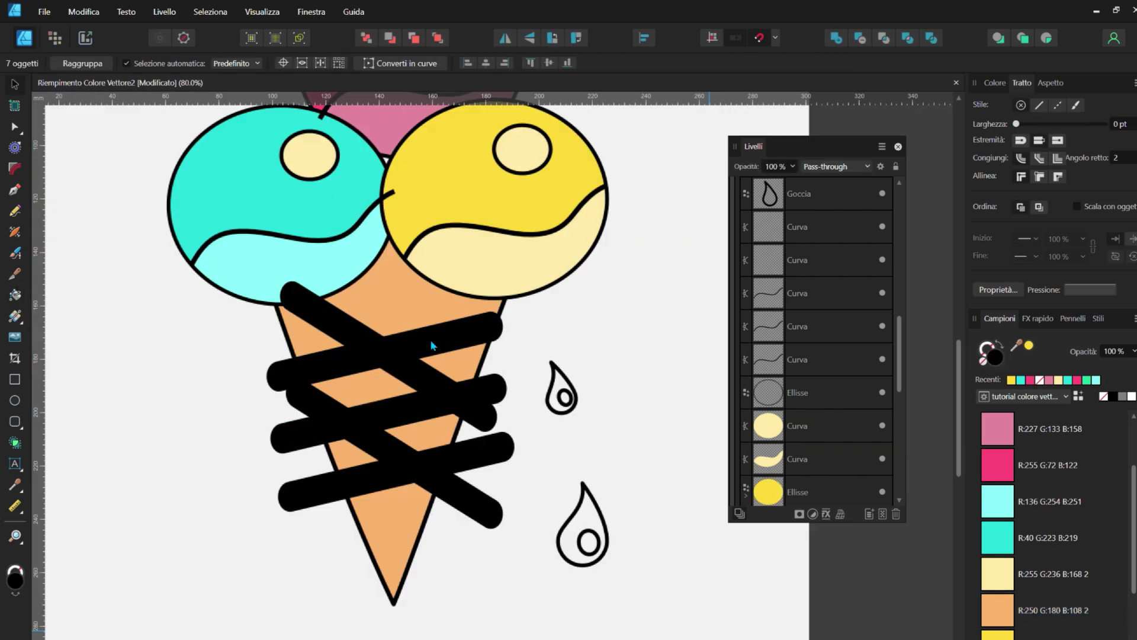
left_click(439, 332)
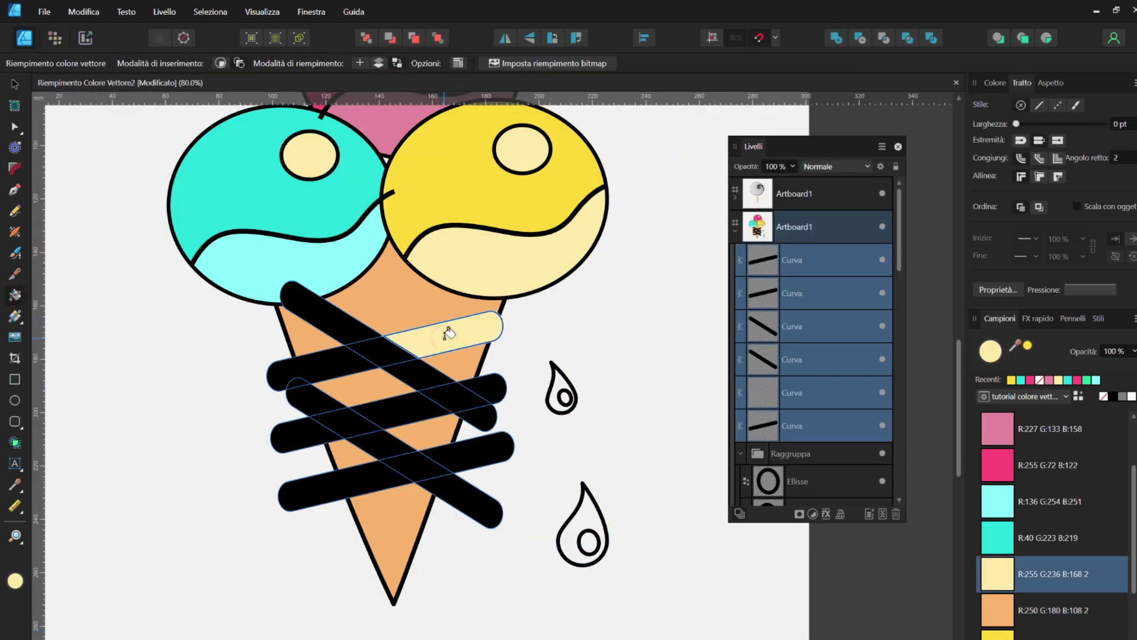
Flood-fill the cone's diagonal bars light yellow
left_click(330, 316)
mouse_move(330, 315)
left_mouse_down()
mouse_move(386, 348)
mouse_move(292, 381)
left_mouse_up()
scroll(786, 291, "down", 5)
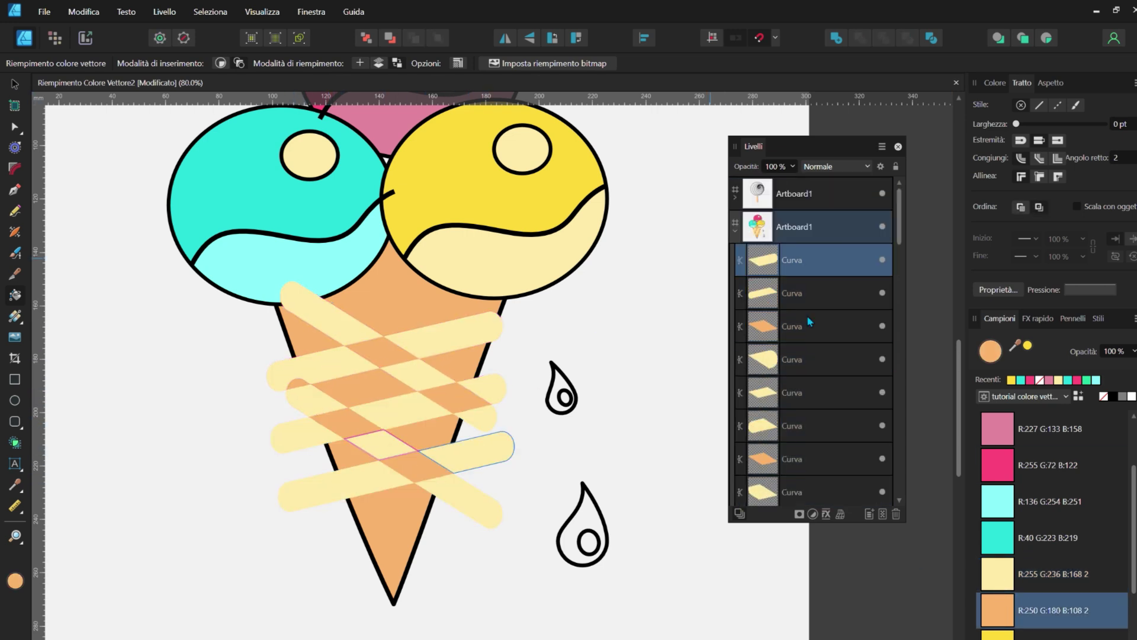
Group the filled pattern, clip it inside the cone layer, and select the lower drop for filling
key("ctrl+g")
left_click_drag(786, 244, 764, 425)
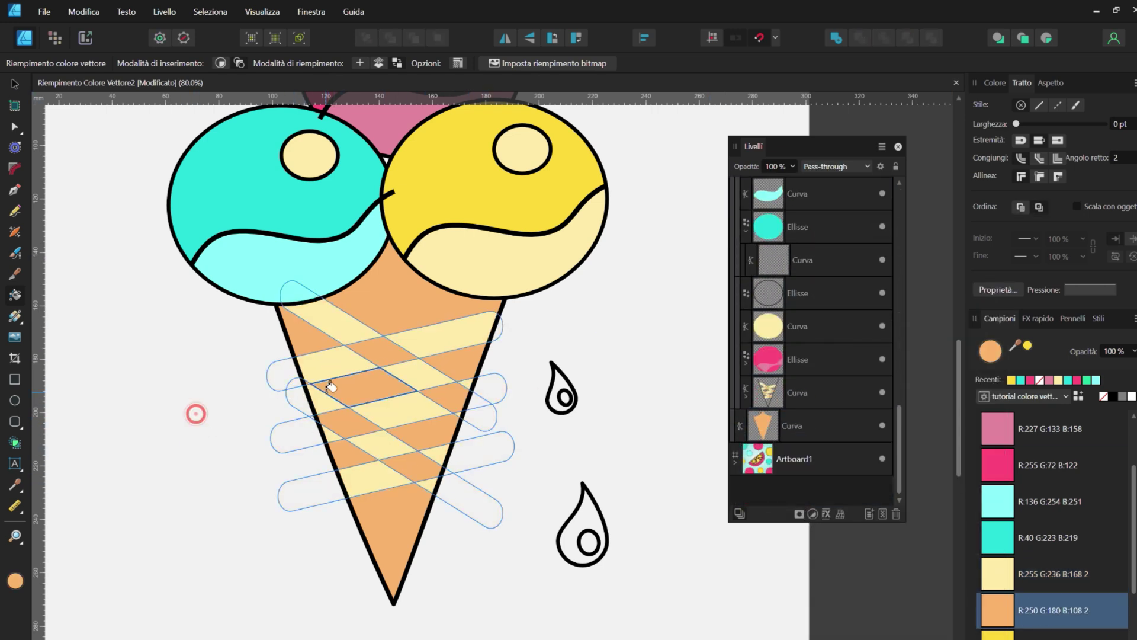
scroll(286, 233, "up", 2)
scroll(287, 233, "down", 3)
left_click(531, 492)
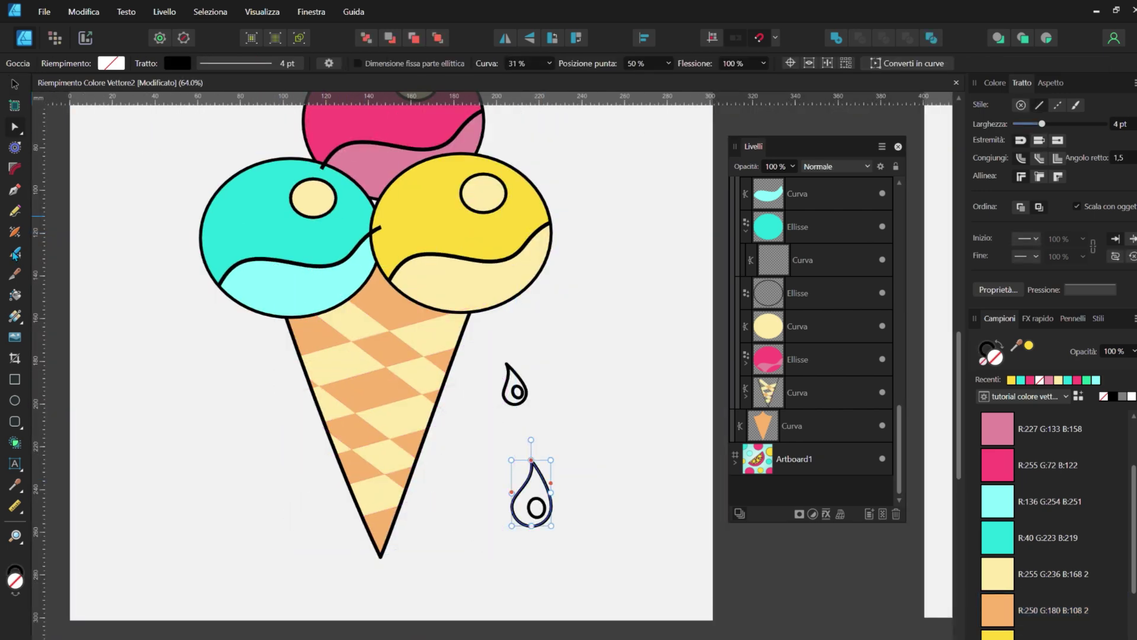
left_click(14, 294)
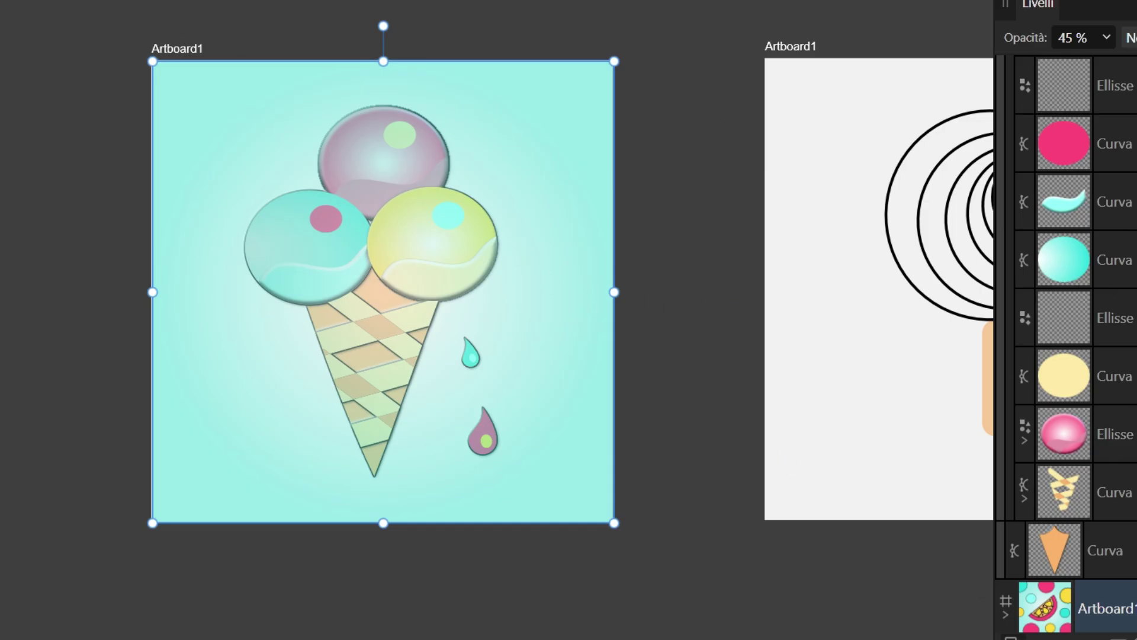
Move the teal background Curva layer lower in the Livelli stack behind the ice cream
scroll(1112, 392, "down", 1)
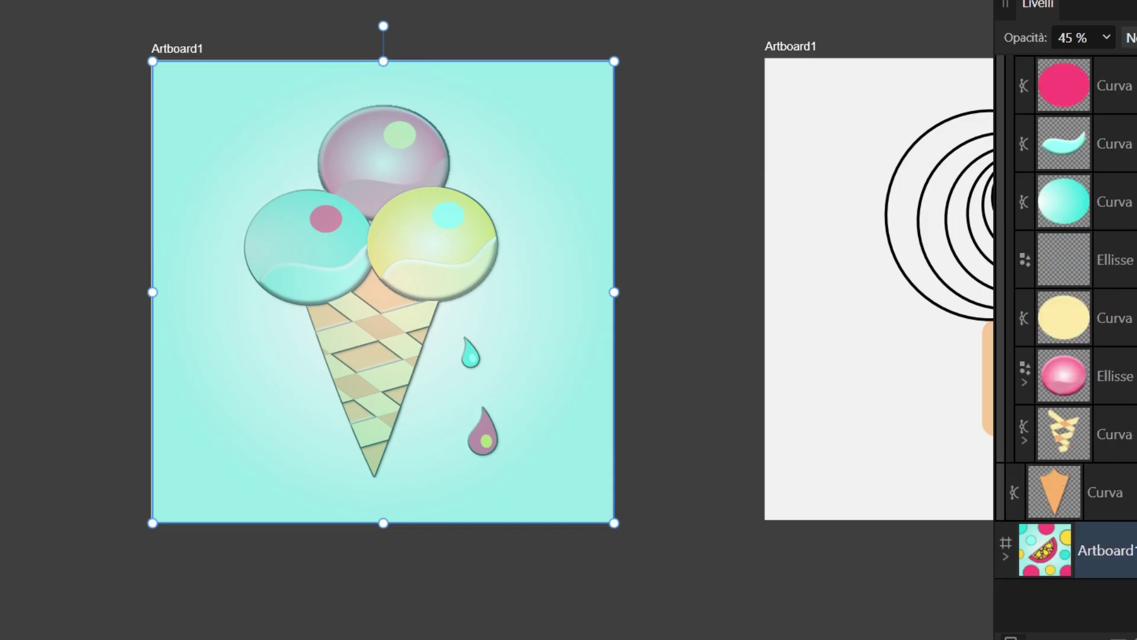
scroll(1112, 392, "down", 5)
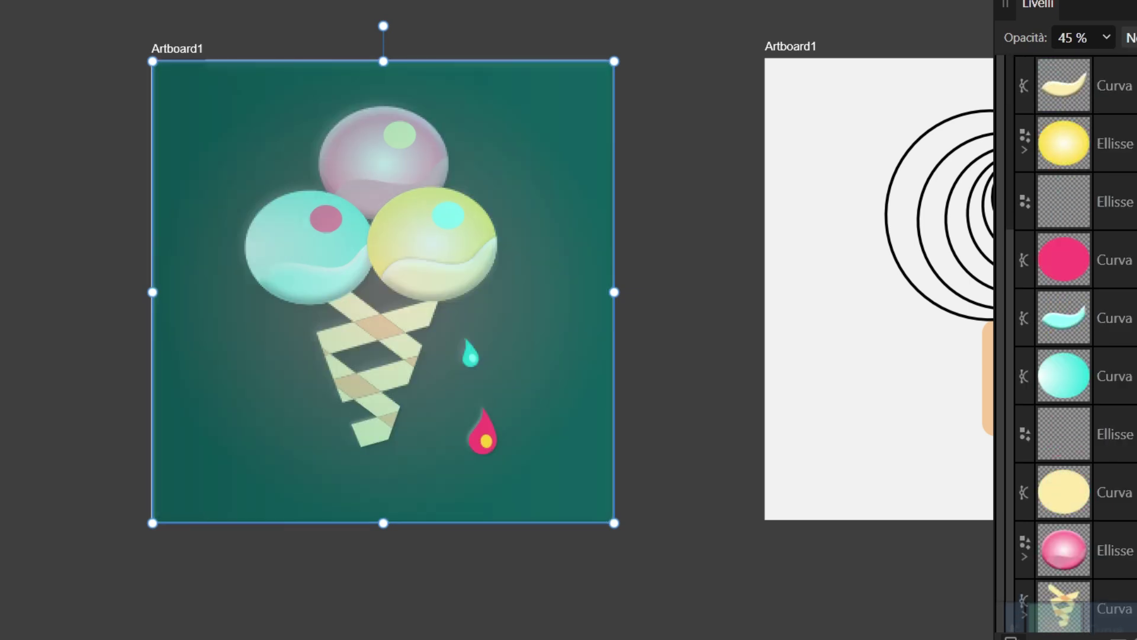
mouse_move(1066, 616)
left_mouse_down()
mouse_move(1104, 527)
mouse_move(1069, 444)
left_mouse_up()
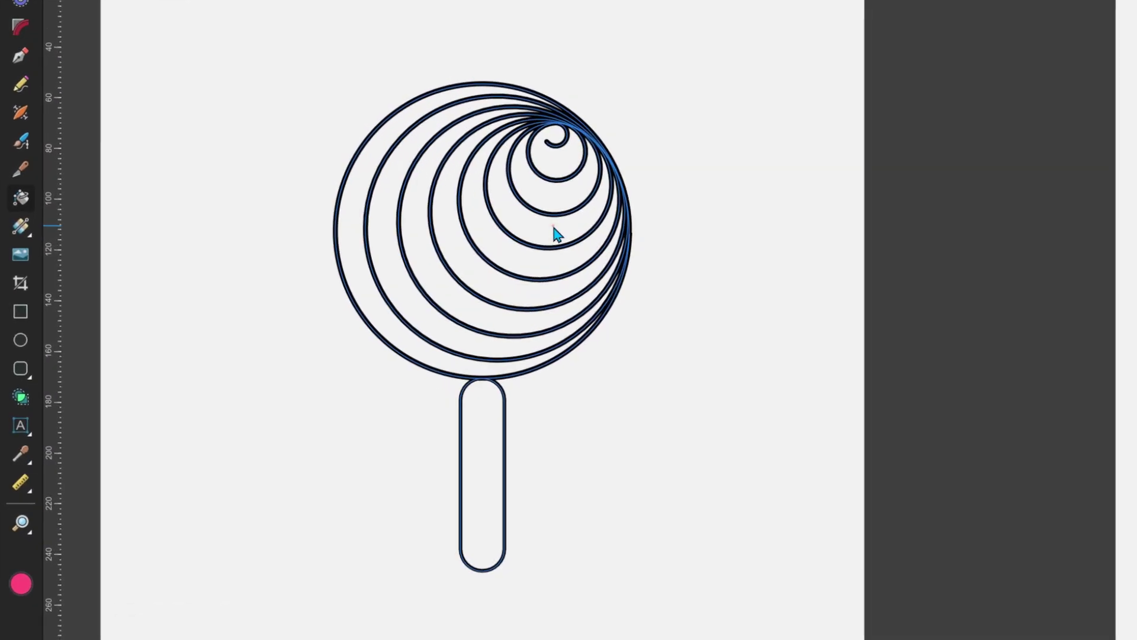
Select the lollipop's spiral head and fill its bands pink
left_click(552, 233)
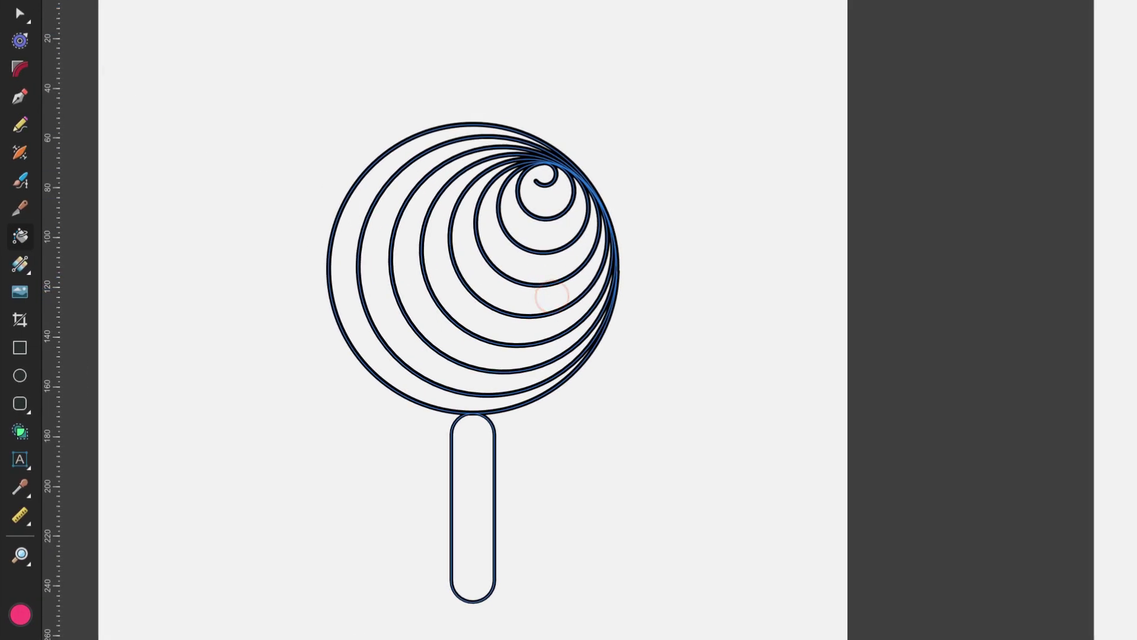
key("v")
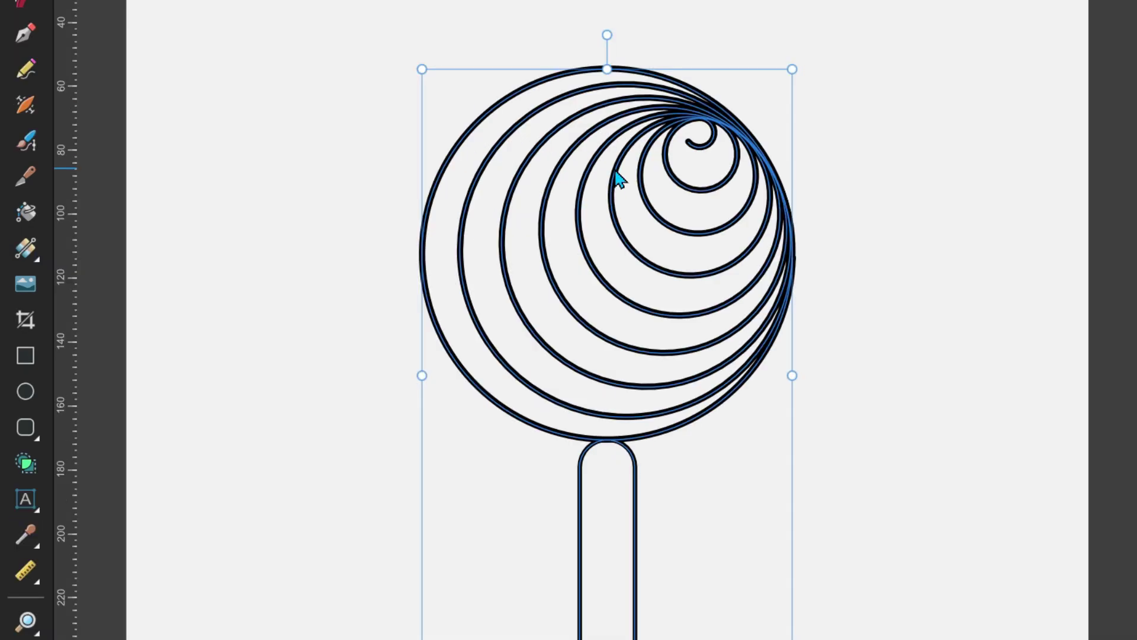
left_click(606, 159)
double_click(605, 158)
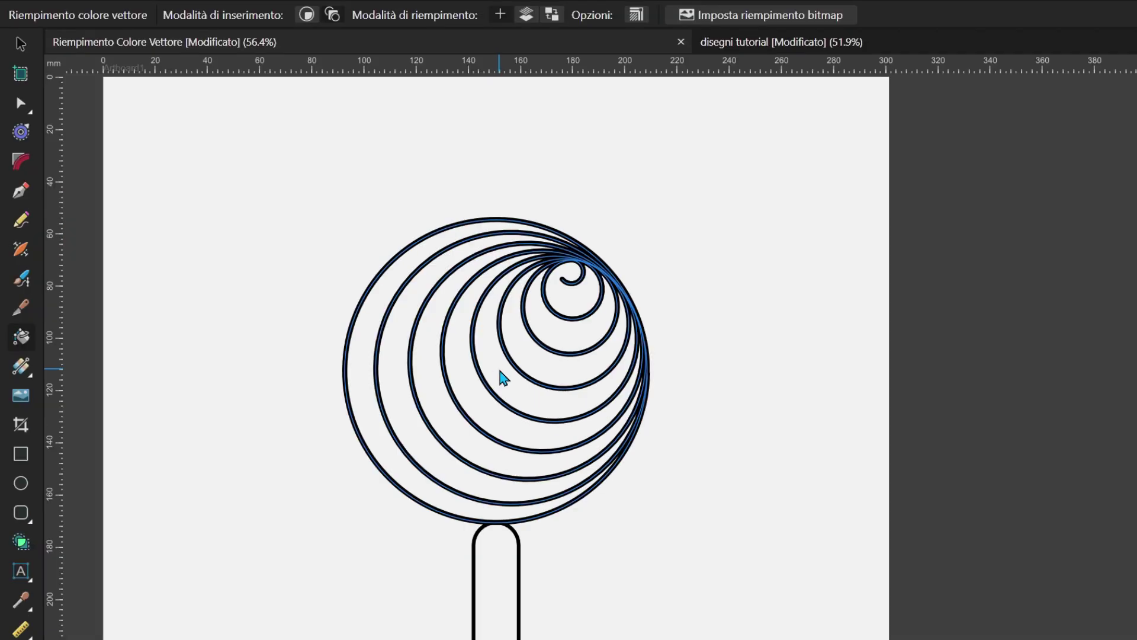
left_click(520, 367)
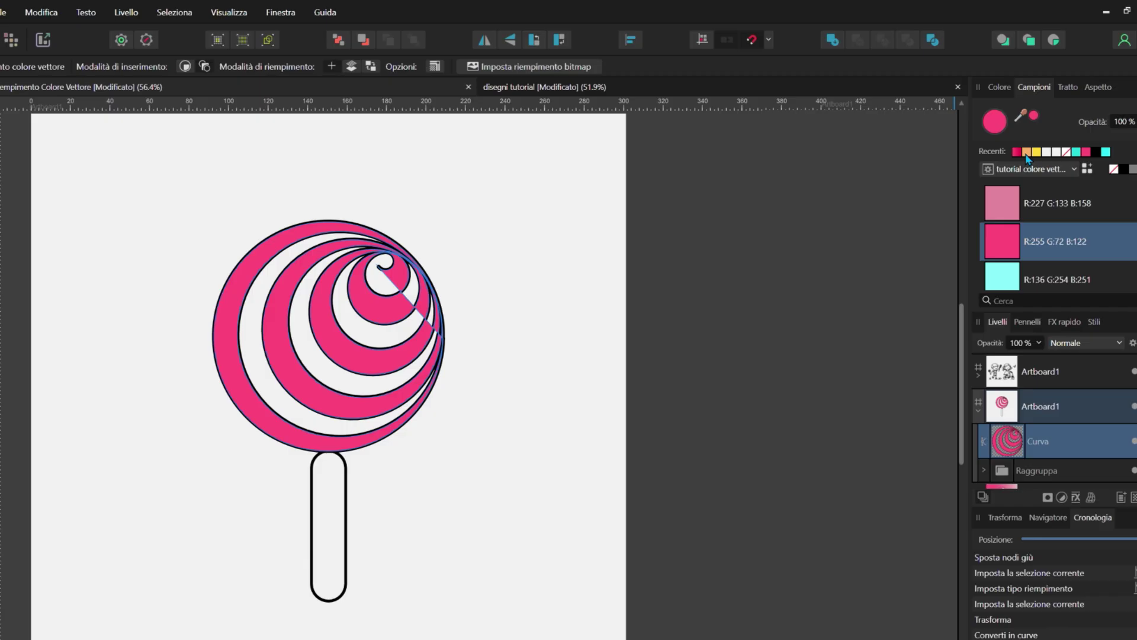
Fill the spiral centre and one band yellow, and the remaining white bands cyan
left_click(1027, 152)
left_click(1037, 154)
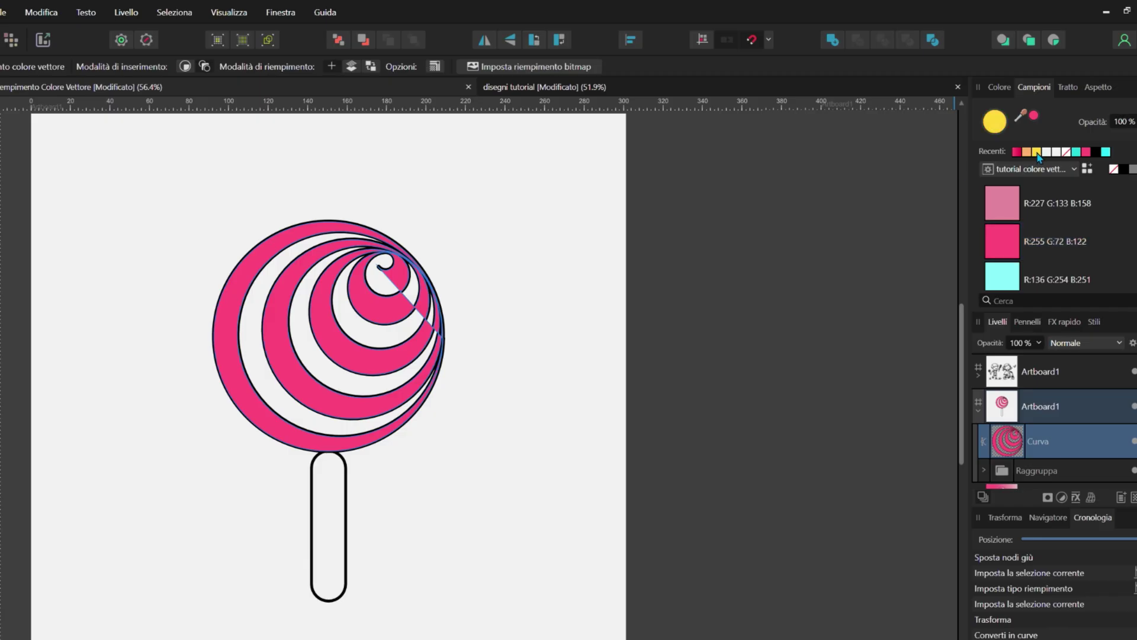
left_click(380, 274)
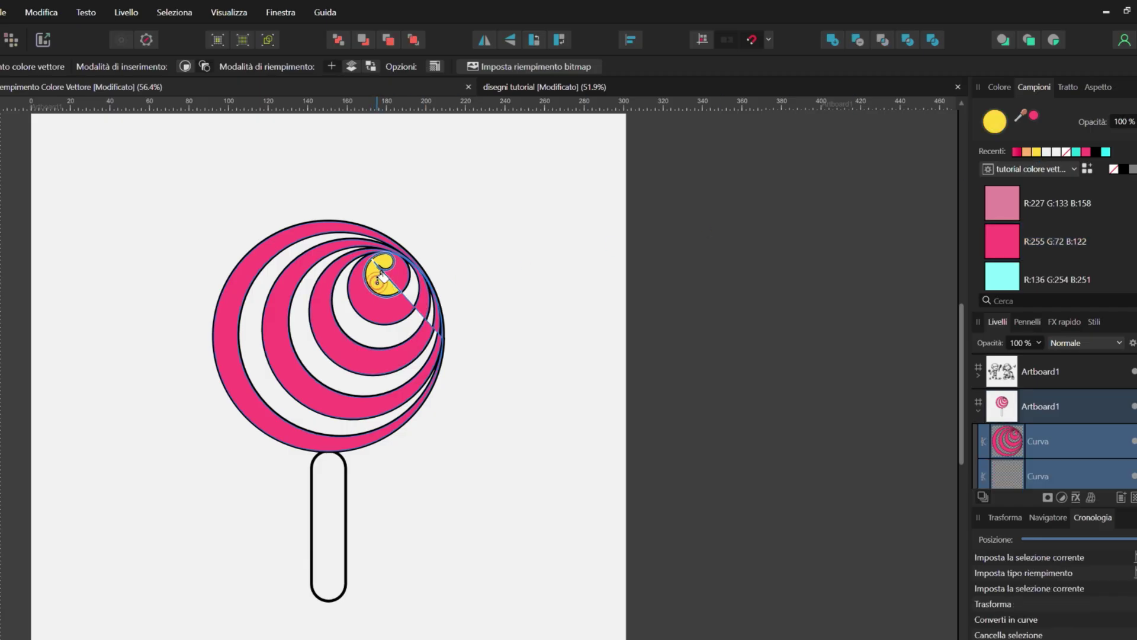
left_click(321, 364)
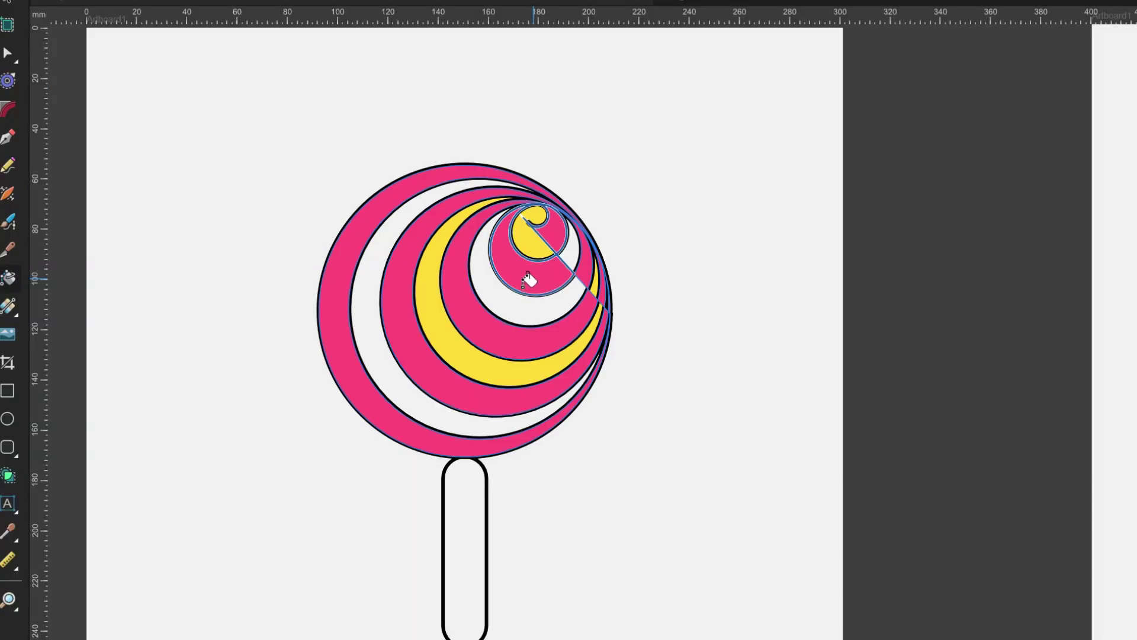
left_click(508, 304)
left_click(411, 401)
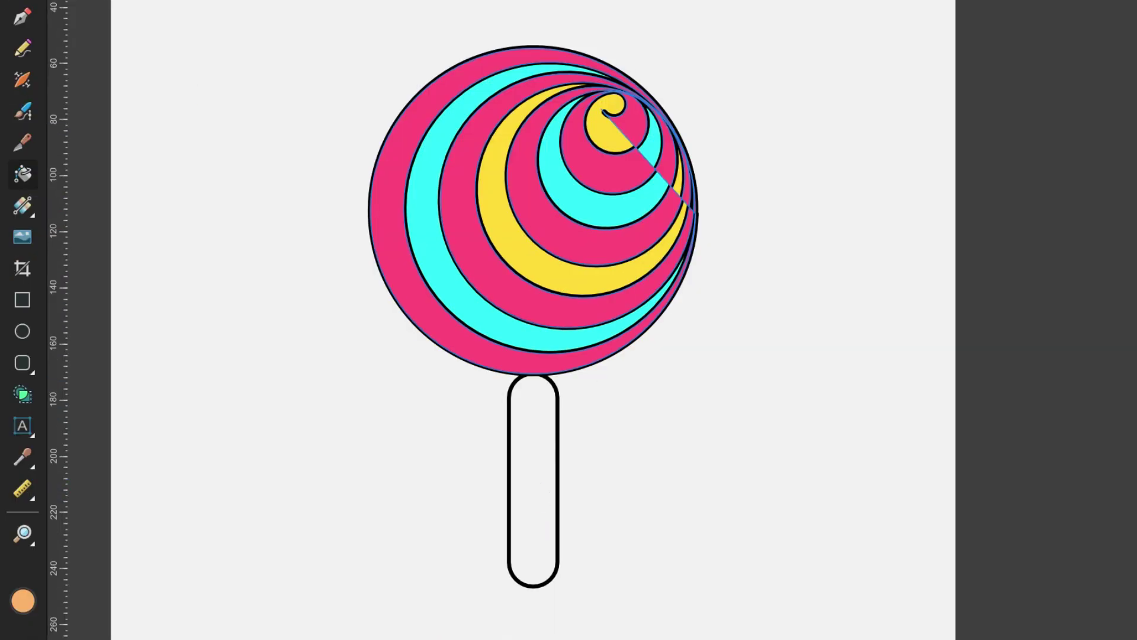
Fill the lollipop stick orange and make the Layers panel taller
key("v")
left_click(515, 508)
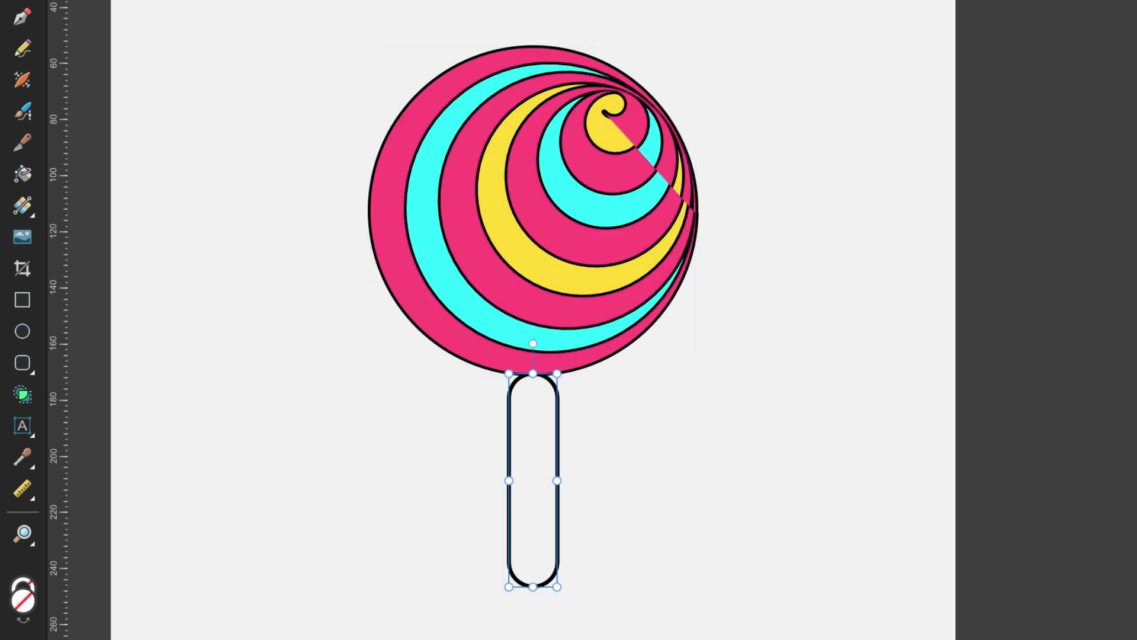
key("g")
left_click(540, 452)
key("v")
left_click(375, 183)
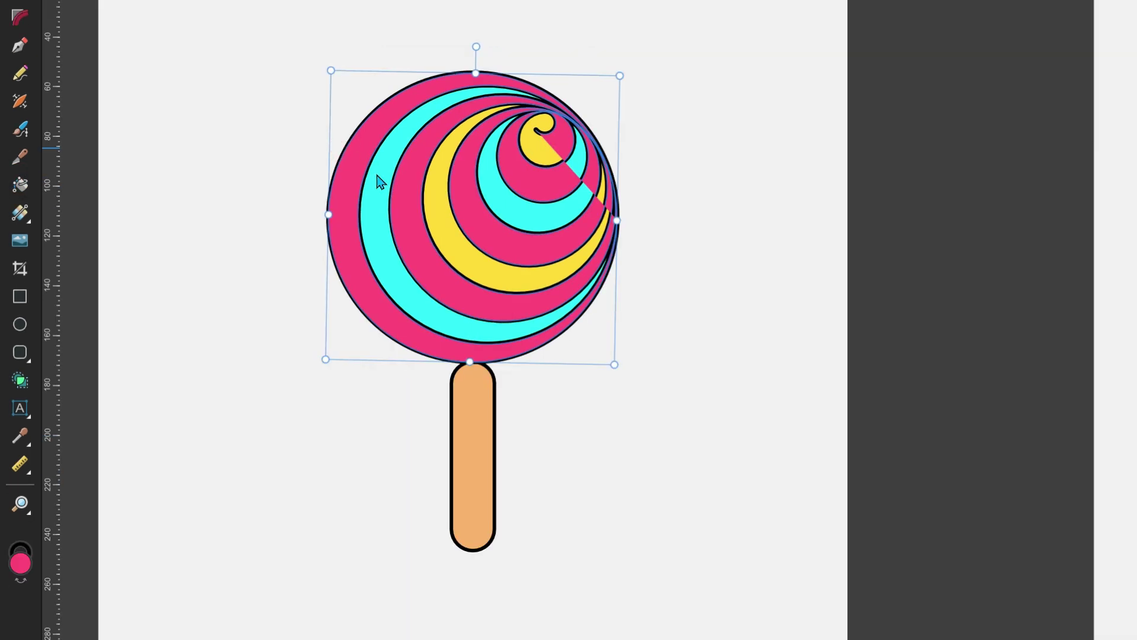
left_click(386, 251)
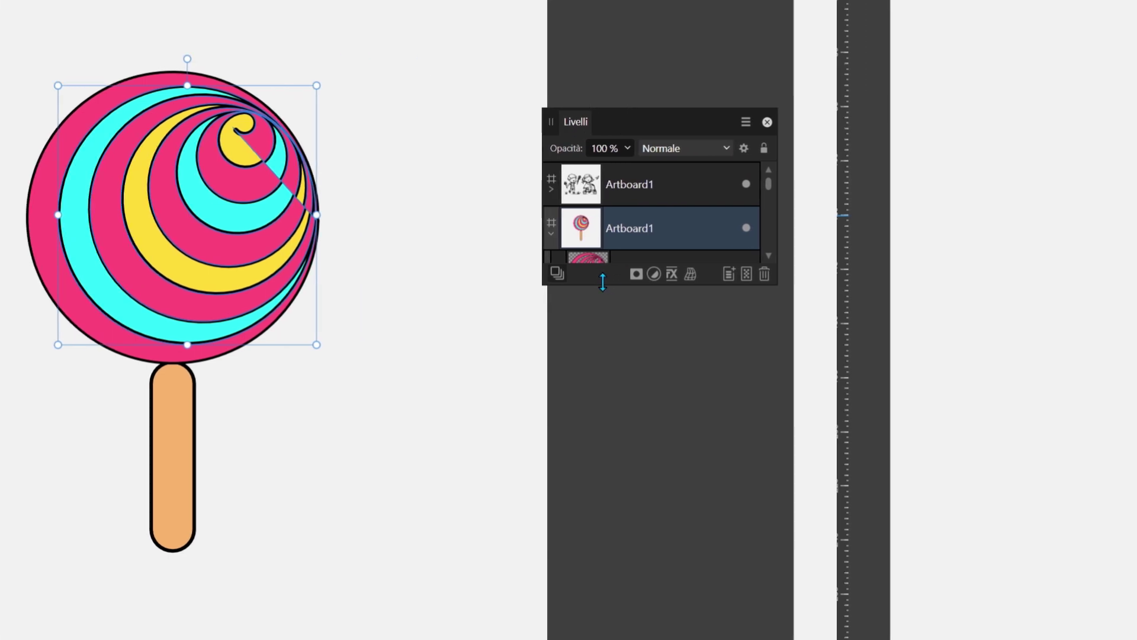
left_click_drag(908, 278, 908, 612)
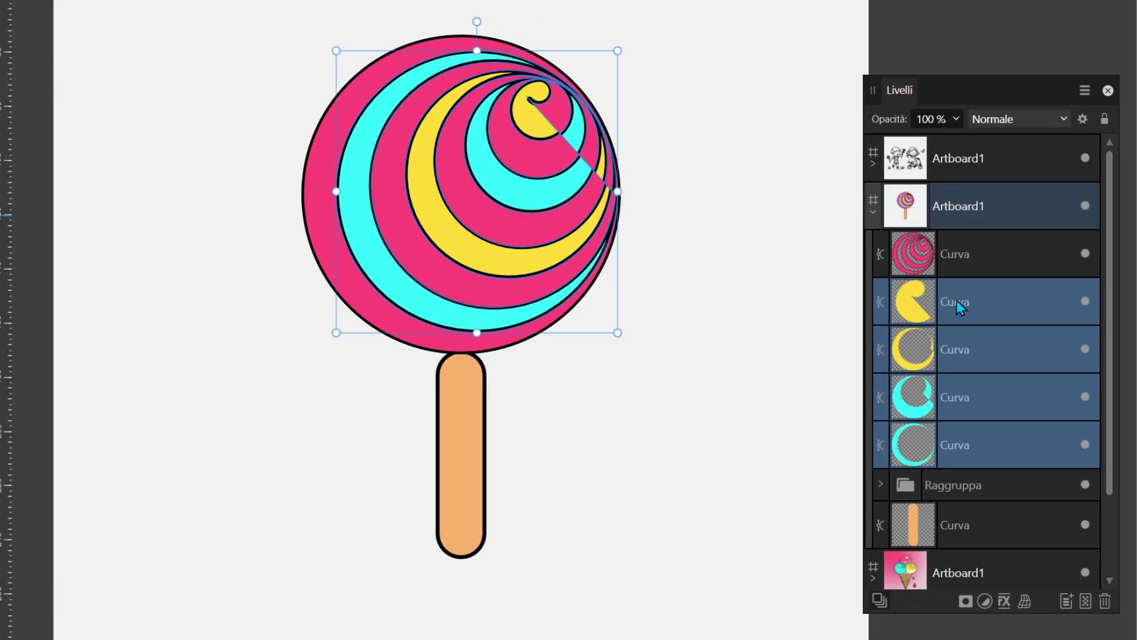
Lower the yellow and cyan stripe layers to about 68% opacity, one cyan stripe to 50%
left_click(1085, 254)
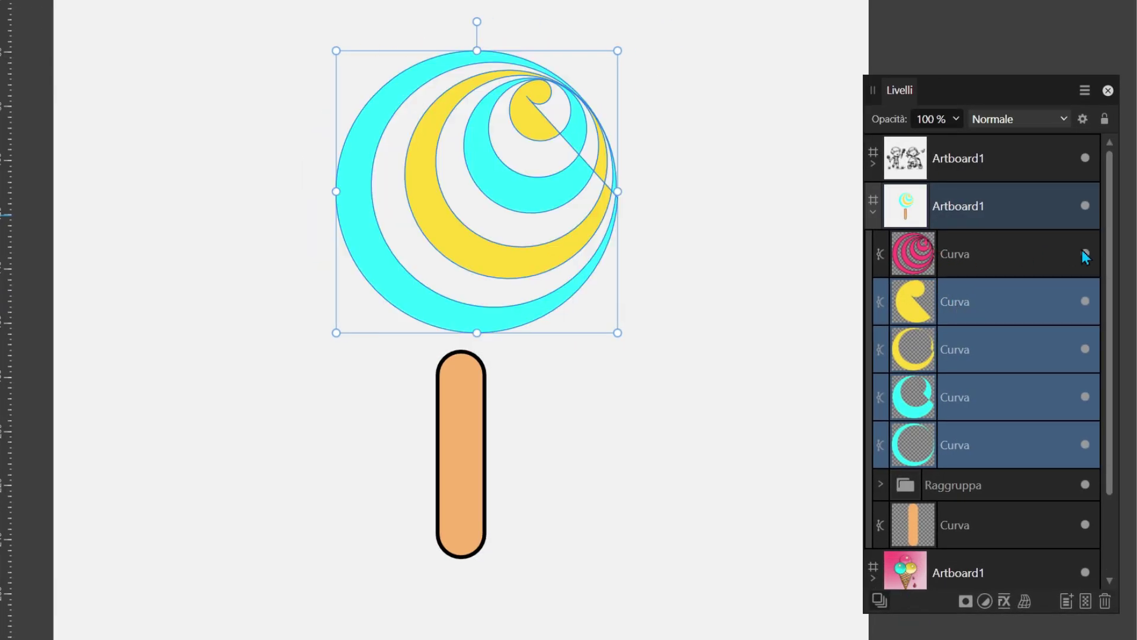
left_click(1085, 254)
left_click(1085, 253)
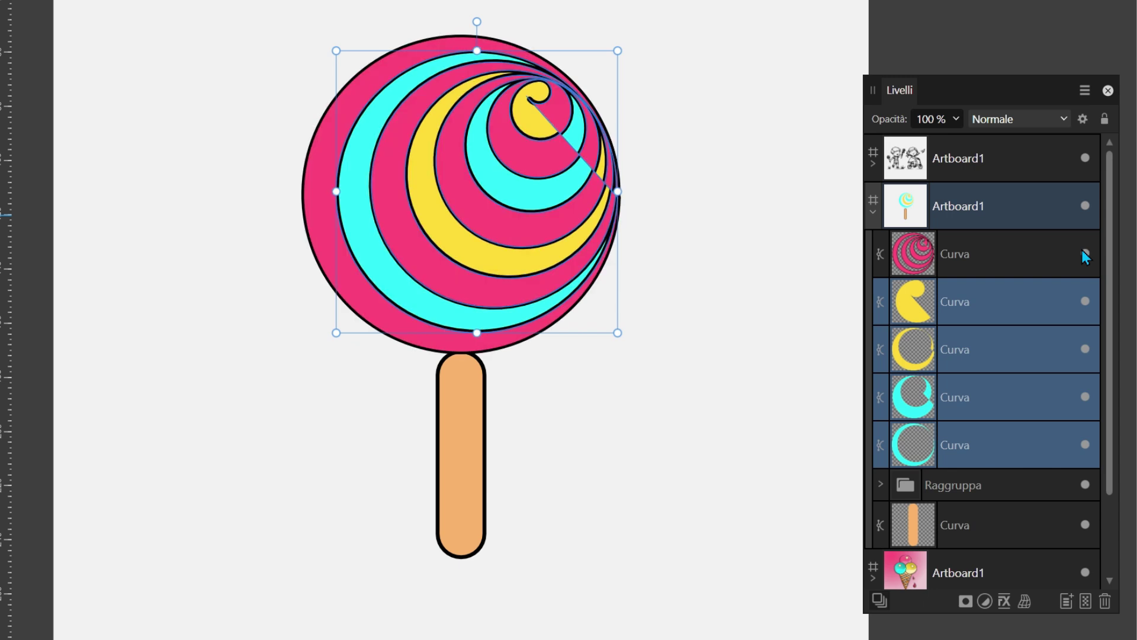
left_click(958, 299)
left_click(934, 349, "shift")
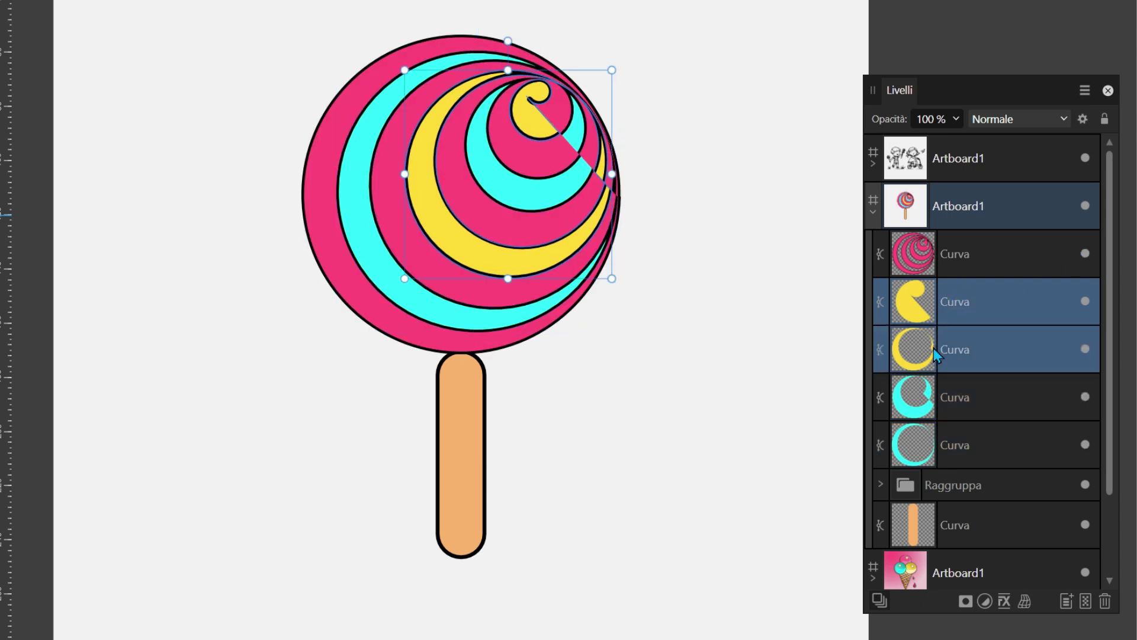
left_click(928, 454, "shift")
left_click(958, 120)
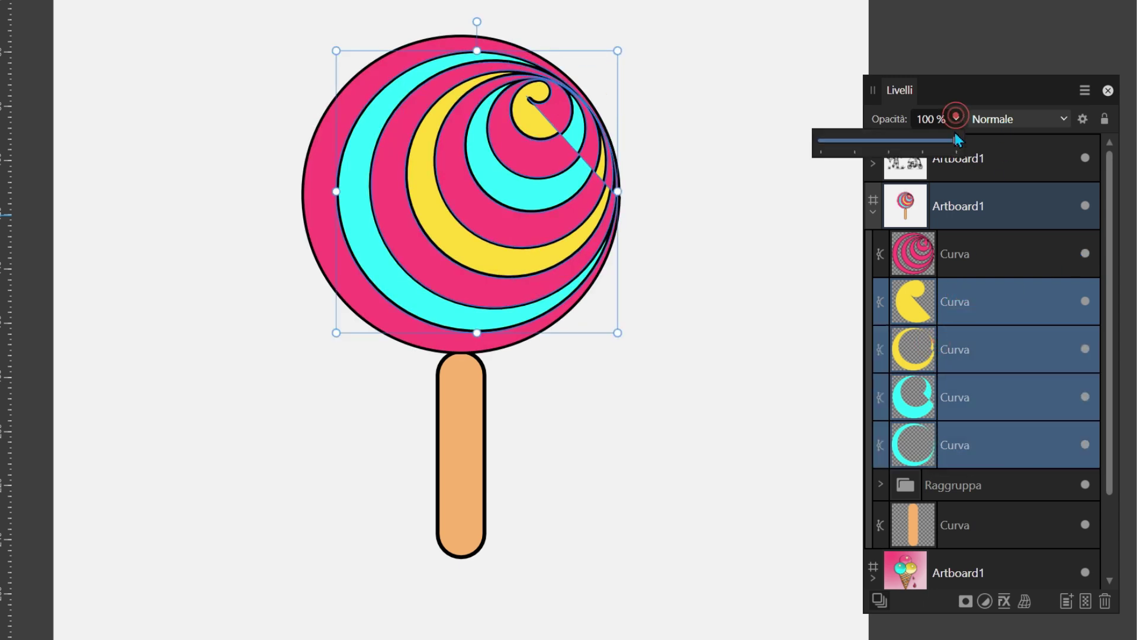
left_click_drag(955, 141, 910, 139)
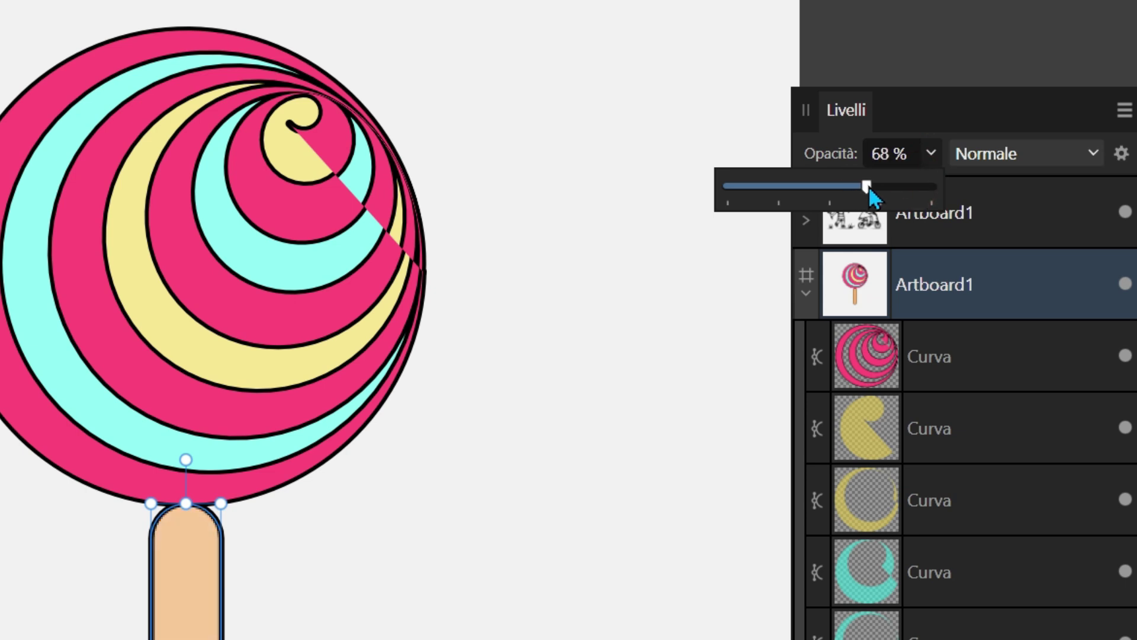
left_click_drag(860, 183, 871, 185)
left_click(523, 414)
left_click(484, 343)
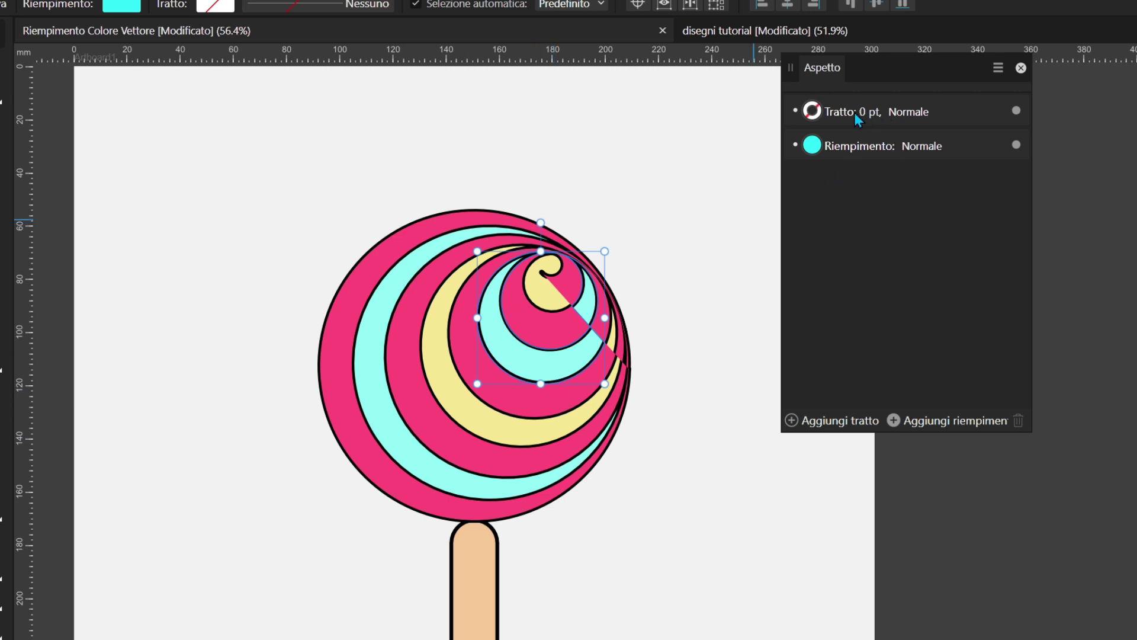
Add a second, yellow stroke to the outer pink swirl above its black outline
left_click_drag(240, 120, 712, 550)
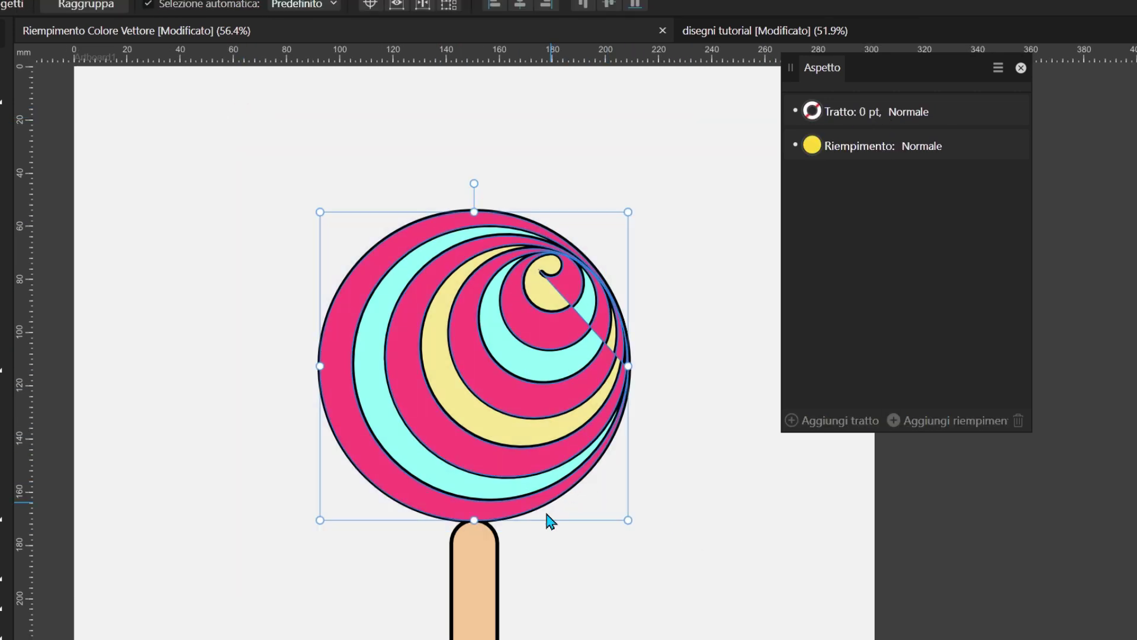
left_click(348, 280)
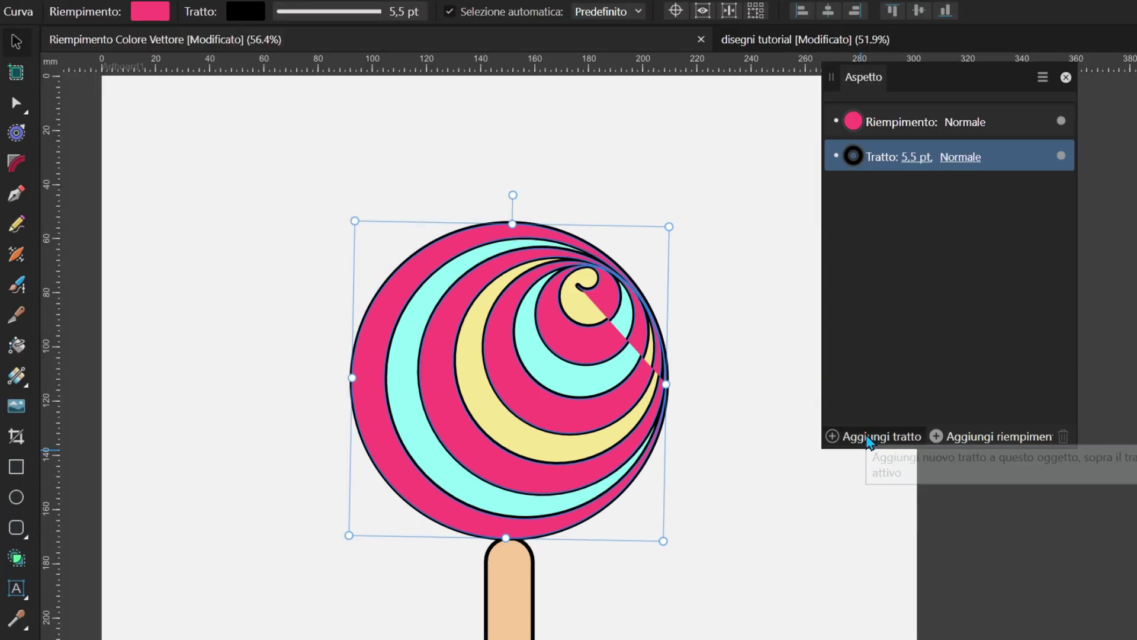
left_click(868, 437)
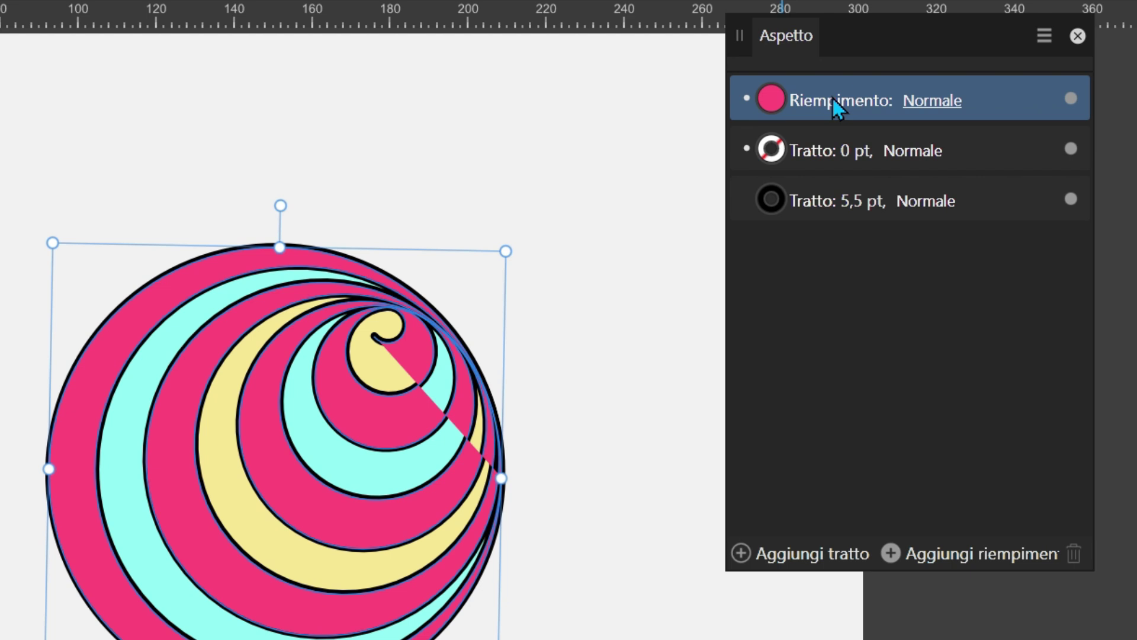
left_click(897, 123)
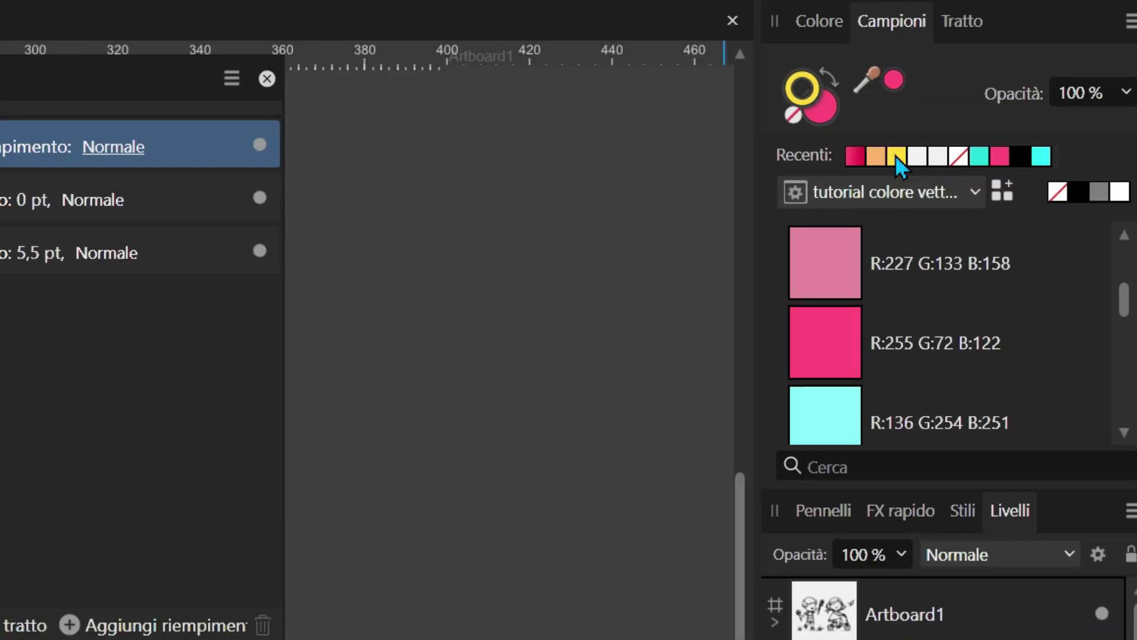
left_click(897, 156)
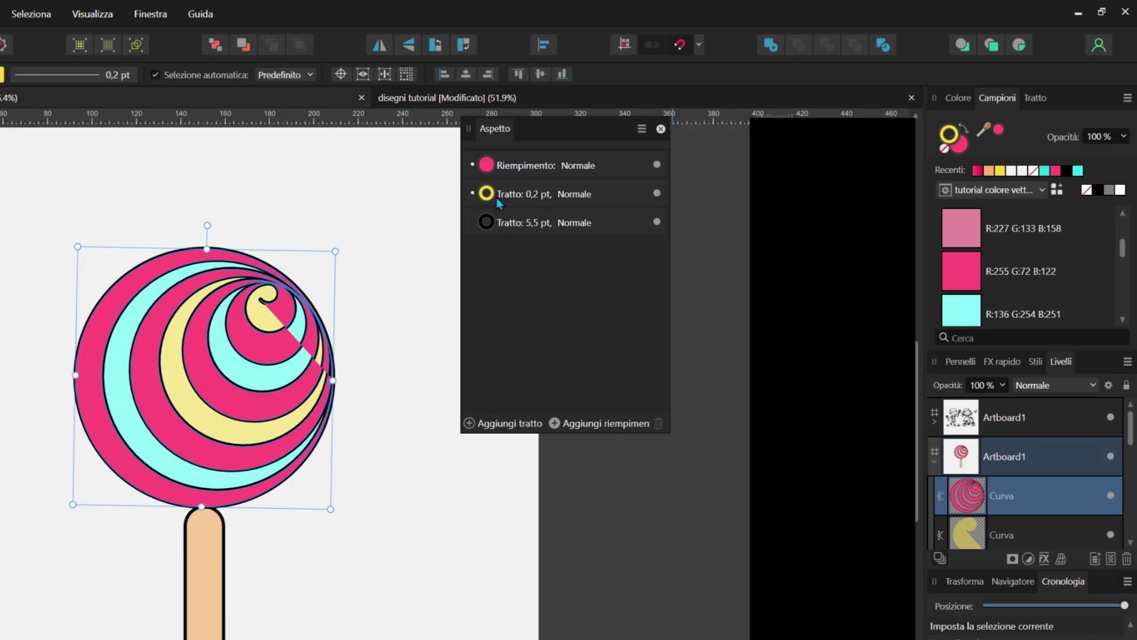
left_click(500, 196)
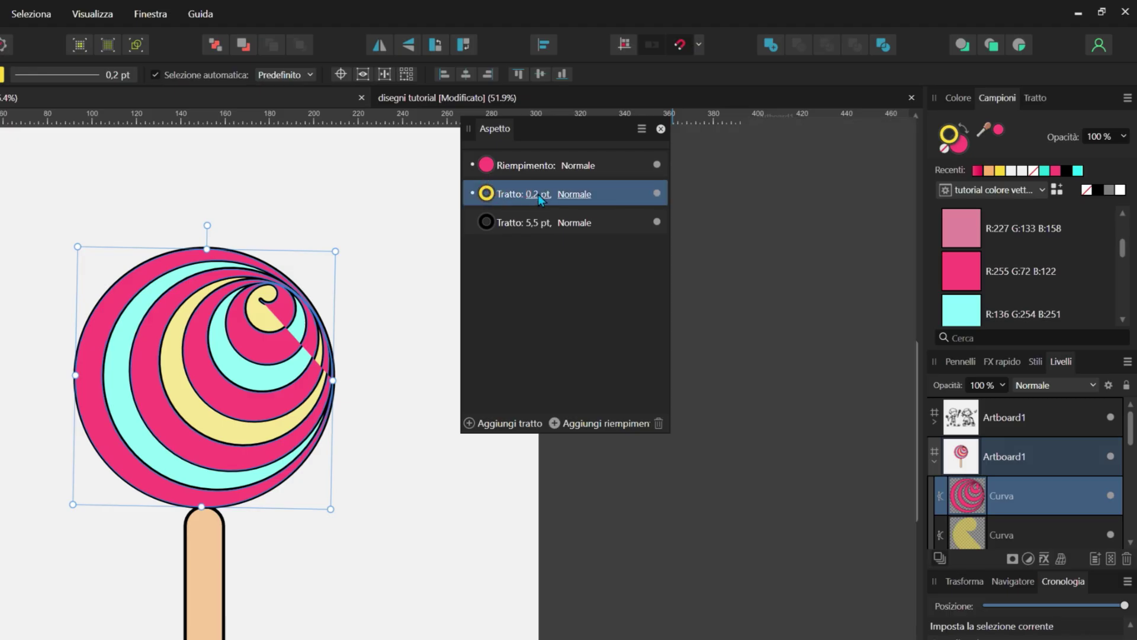
Widen the yellow stroke to about 14.4 pt and move it below the black outline
left_click(538, 195)
left_click_drag(812, 219, 883, 228)
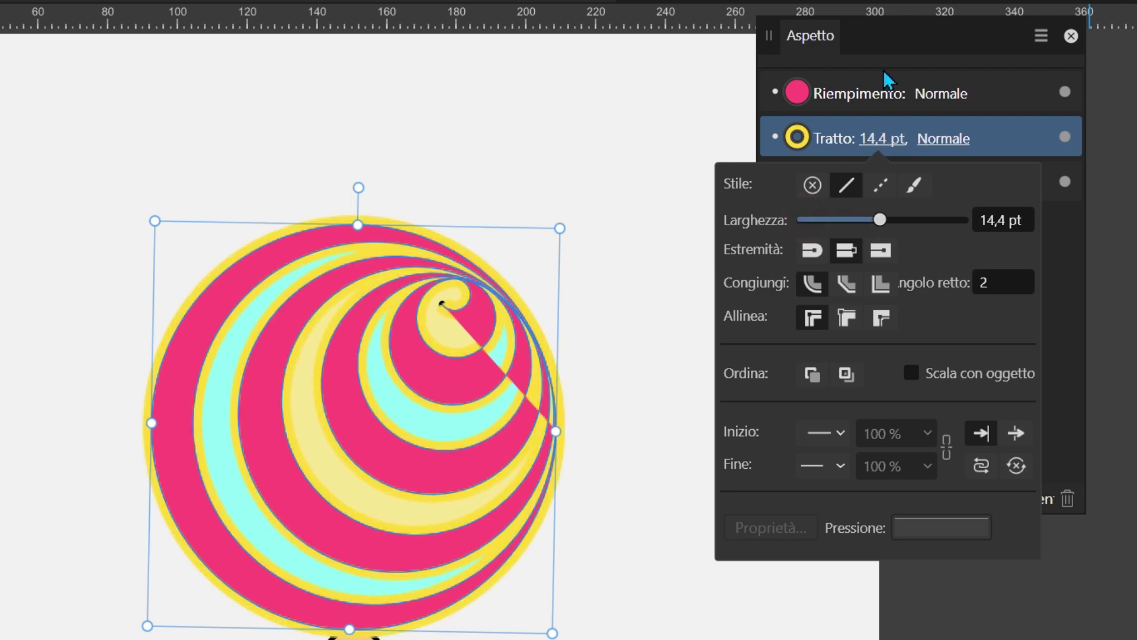
left_click_drag(865, 139, 873, 204)
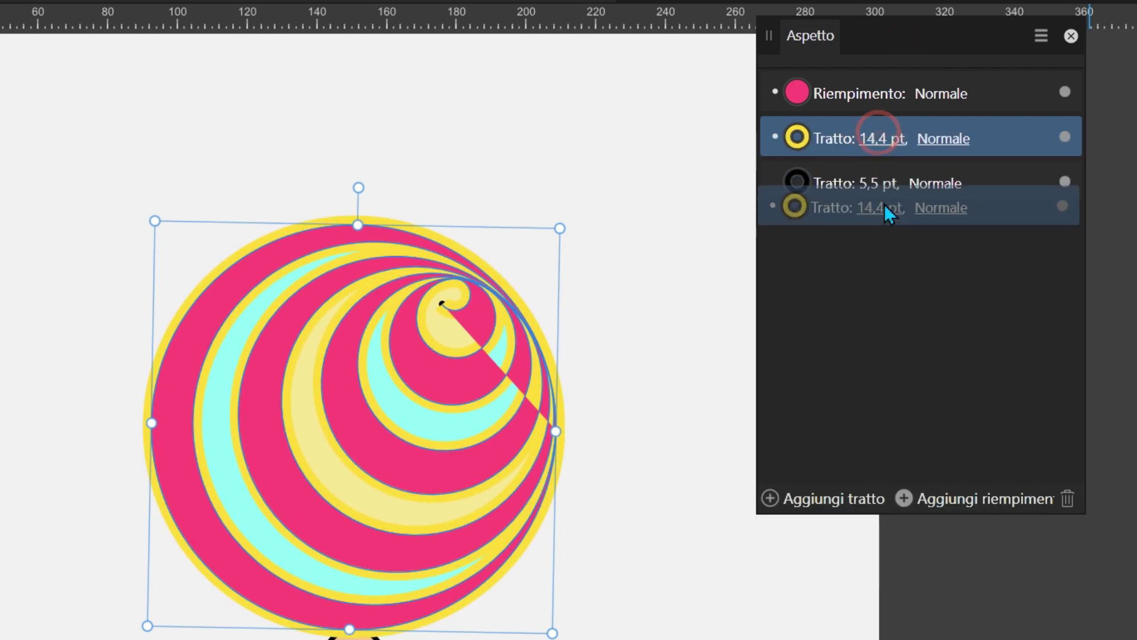
left_click_drag(872, 149, 886, 195)
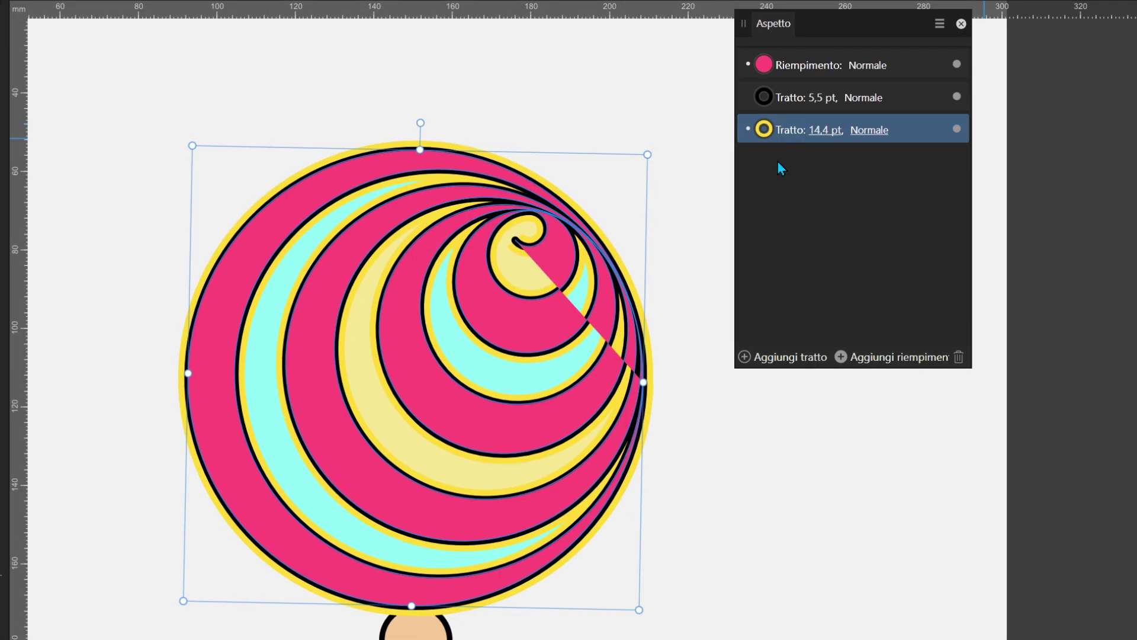
Make the yellow stroke a 20 pt dashed line
left_click(824, 129)
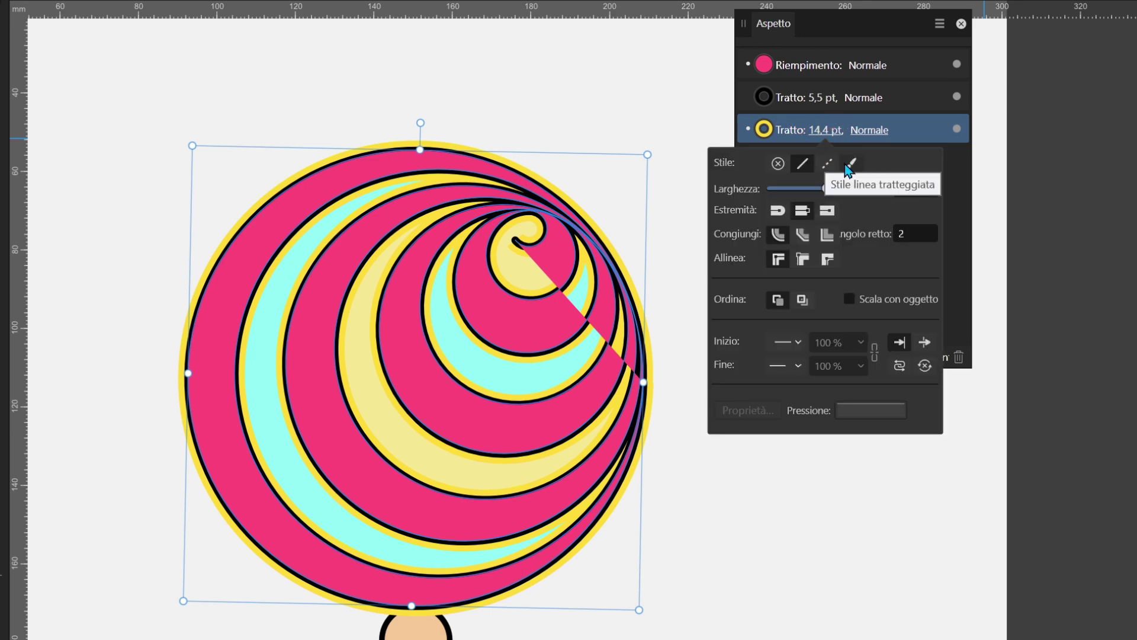
mouse_move(825, 189)
left_mouse_down()
mouse_move(857, 189)
mouse_move(684, 251)
left_mouse_up()
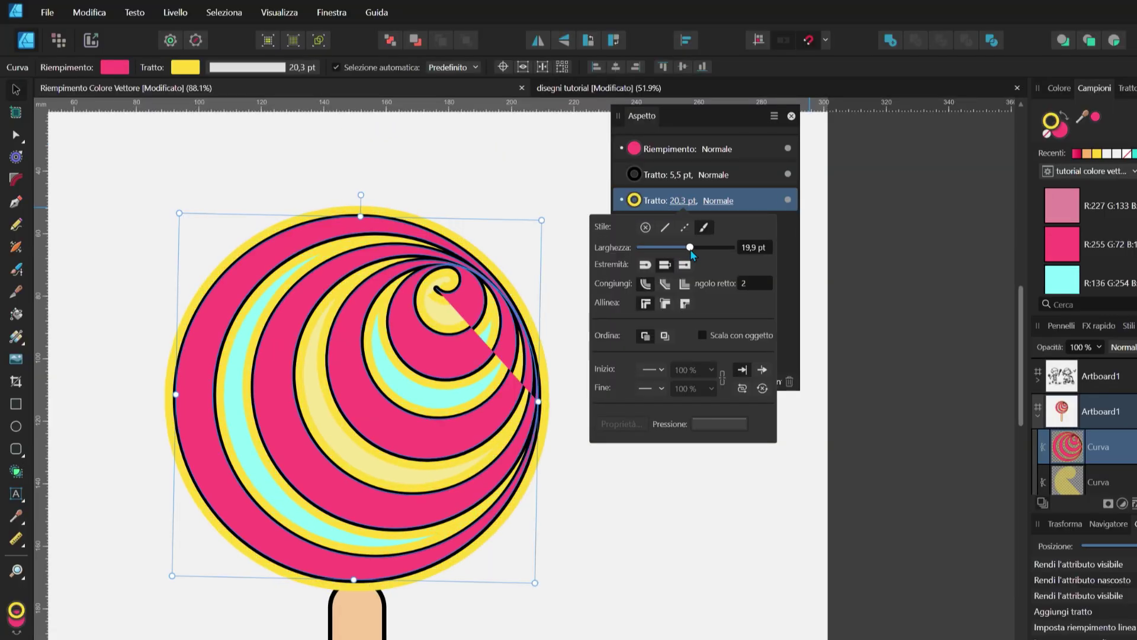
left_click(685, 227)
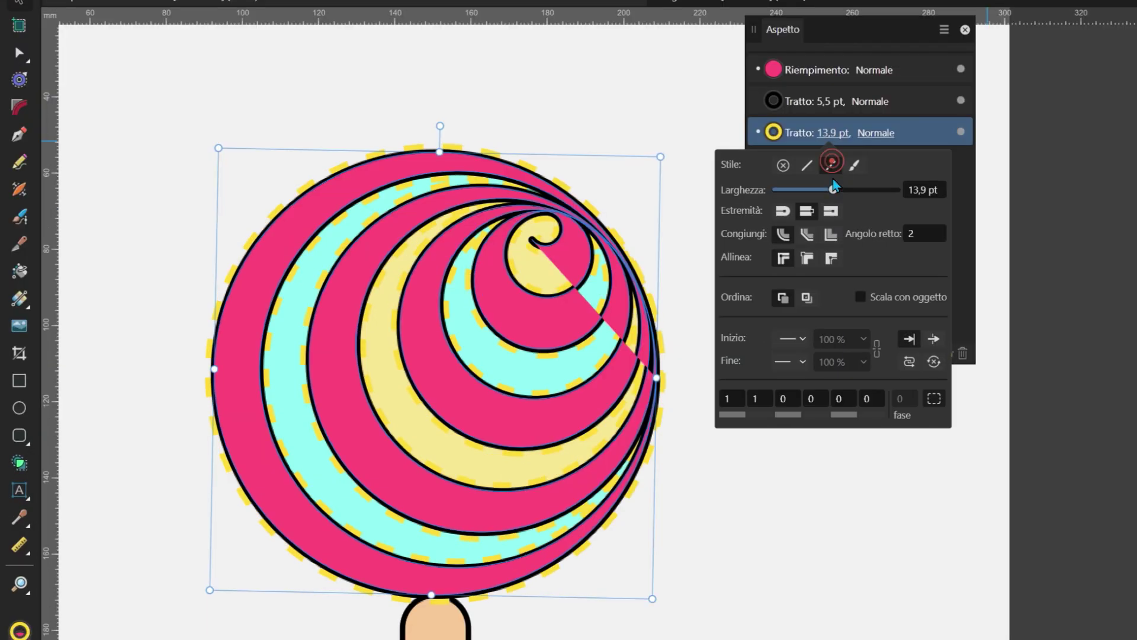
left_click_drag(684, 247, 691, 248)
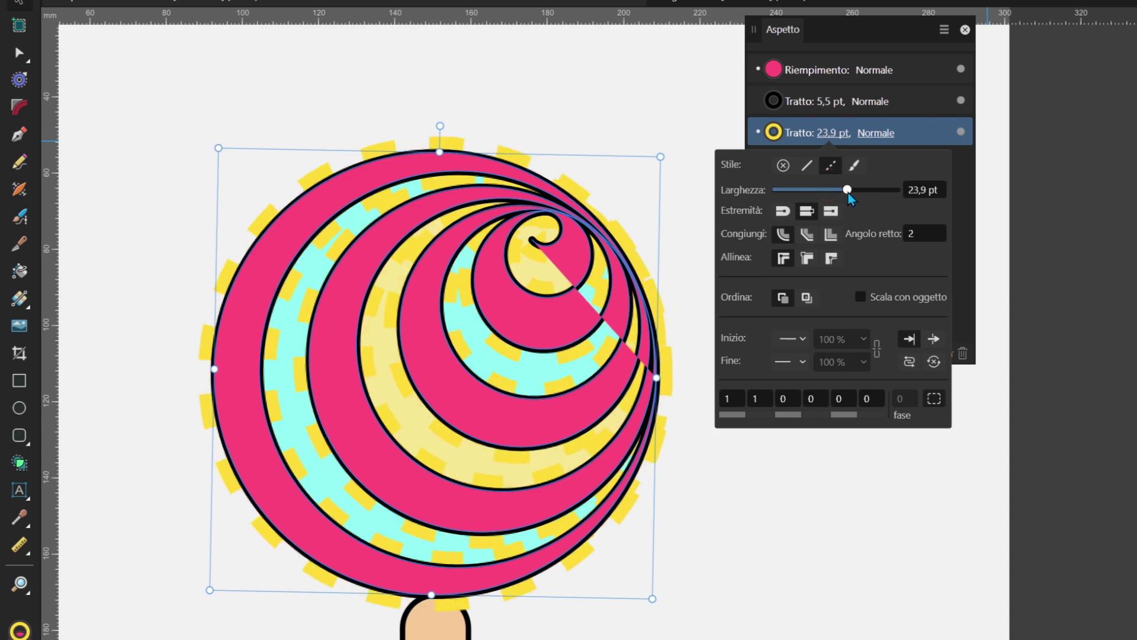
mouse_move(848, 190)
left_mouse_down()
mouse_move(837, 190)
mouse_move(847, 190)
left_mouse_up()
Add a cyan stroke to the swirl, move it to the bottom and set its width
left_click(835, 101)
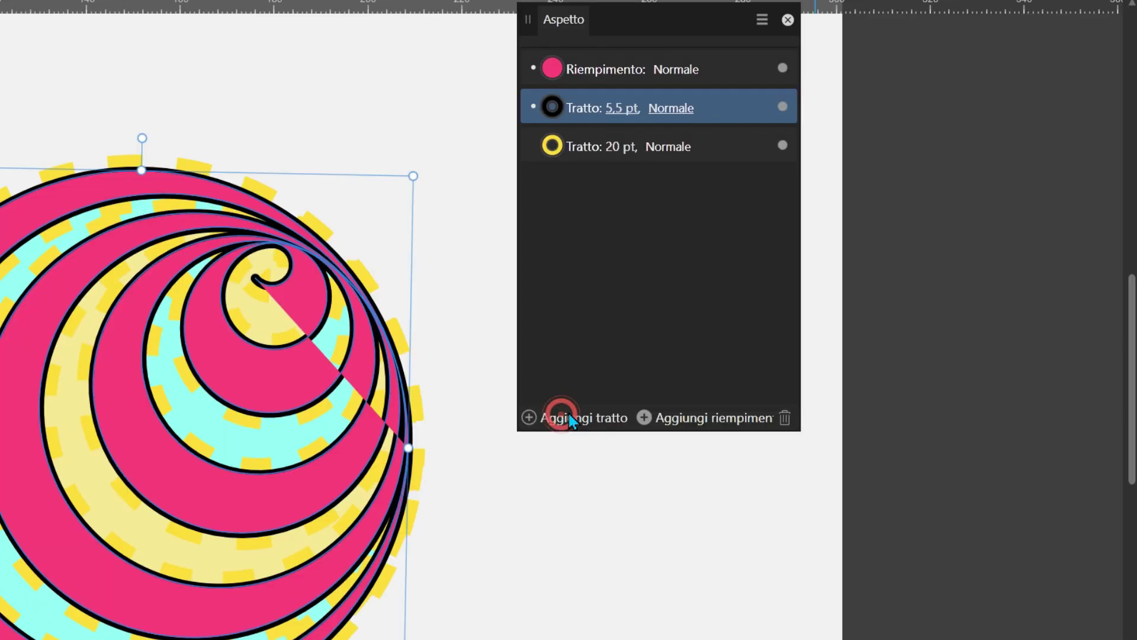
left_click(569, 415)
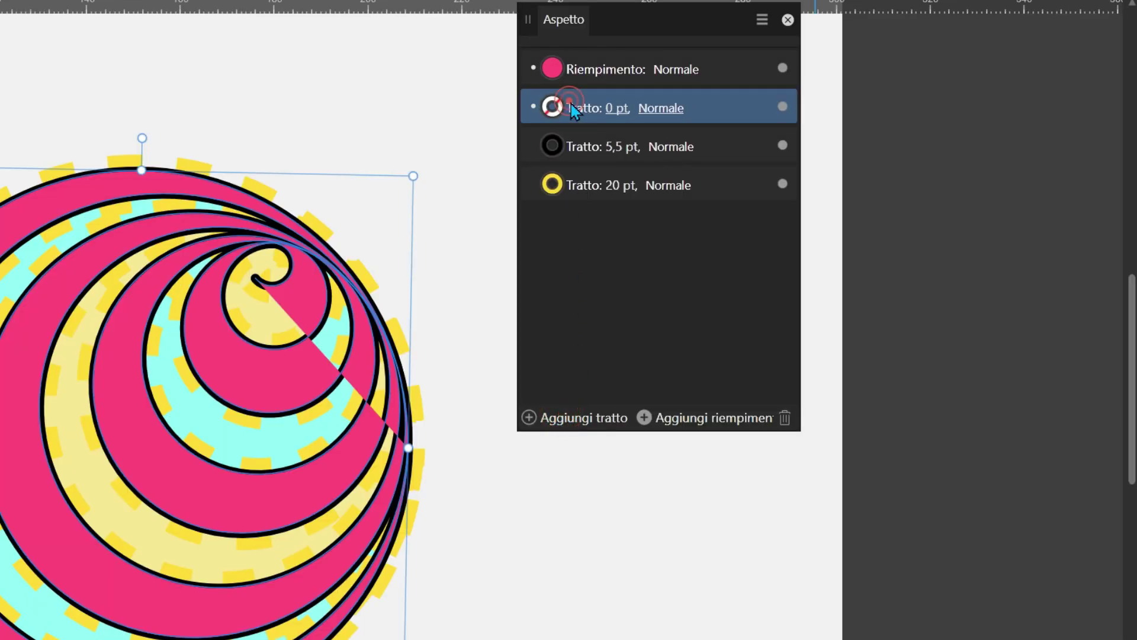
left_click(616, 108)
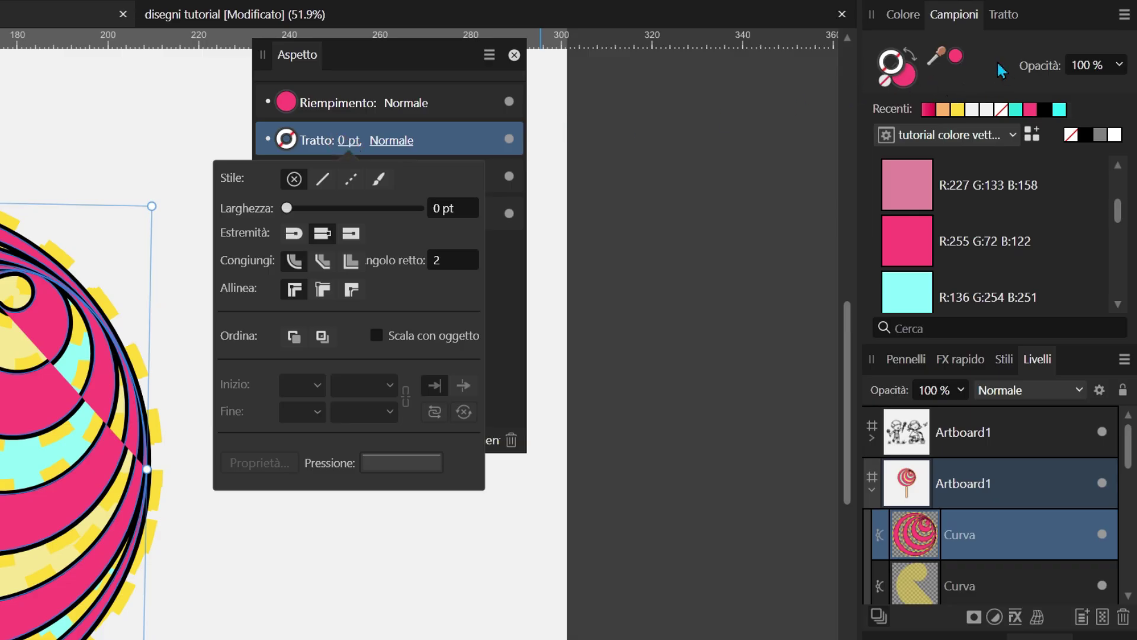
left_click(1016, 109)
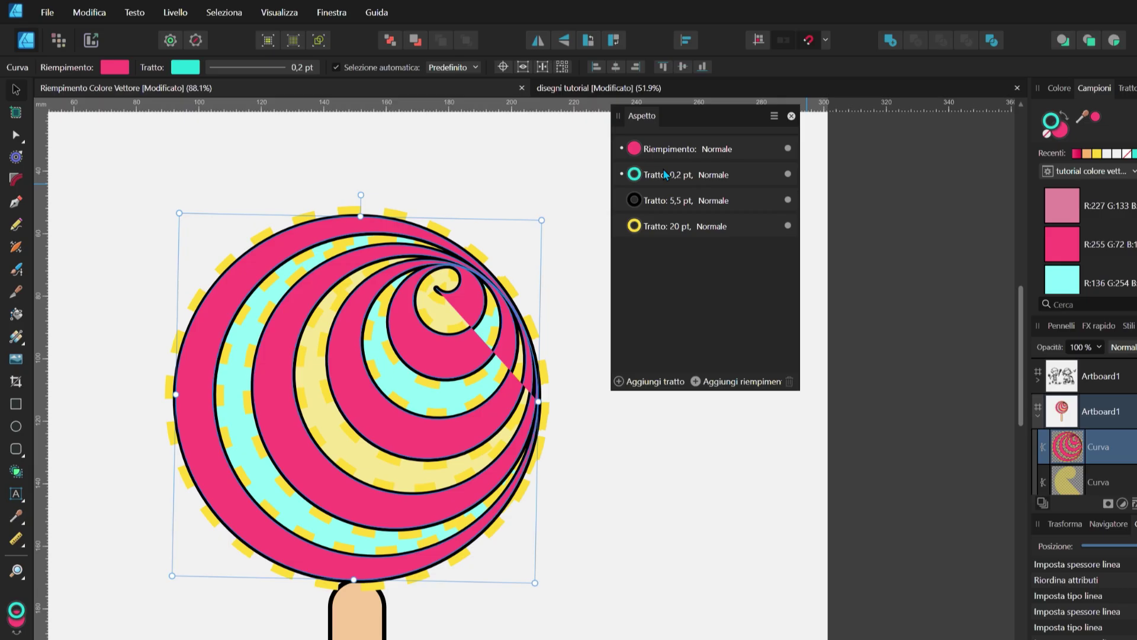
mouse_move(663, 174)
left_mouse_down()
mouse_move(668, 239)
mouse_move(674, 177)
left_mouse_up()
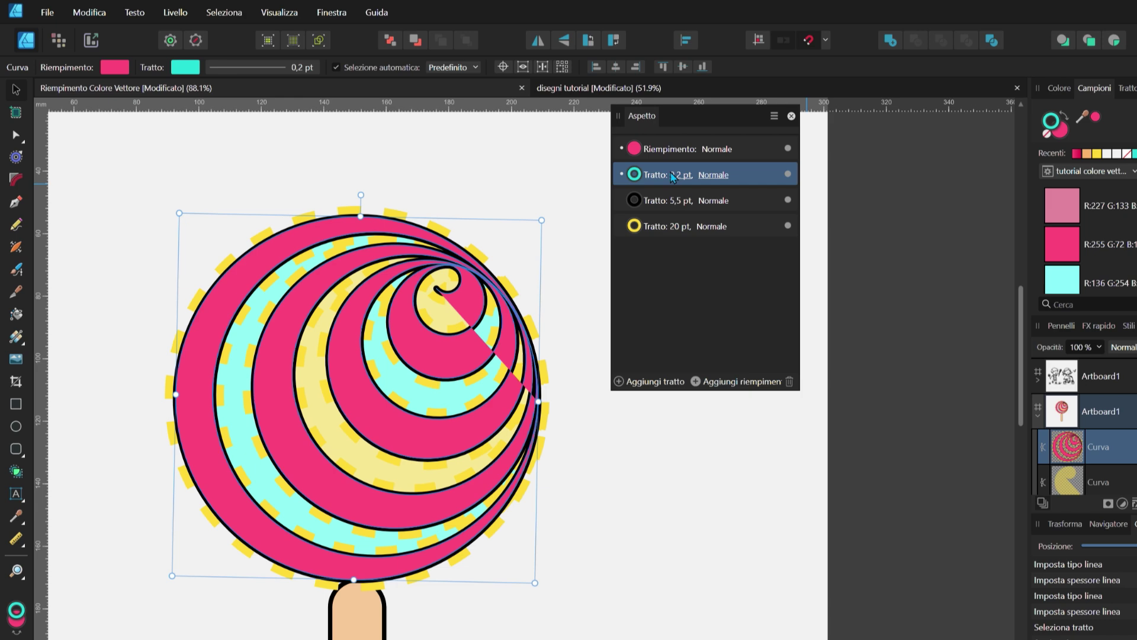
left_click(674, 175)
left_click_drag(636, 222, 684, 230)
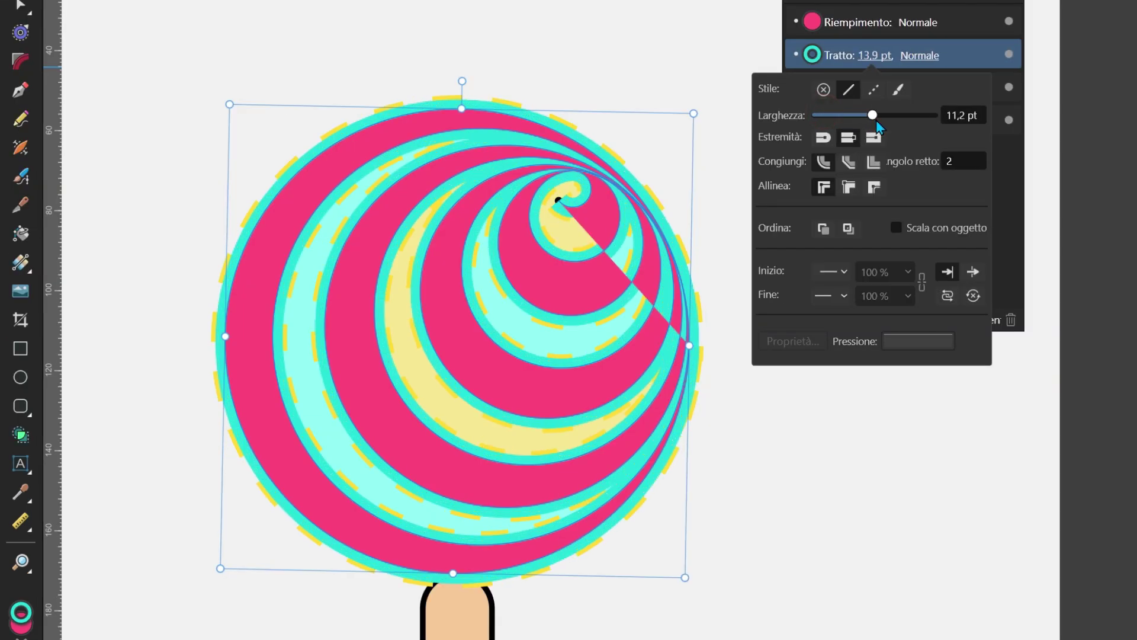
left_click_drag(878, 124, 861, 125)
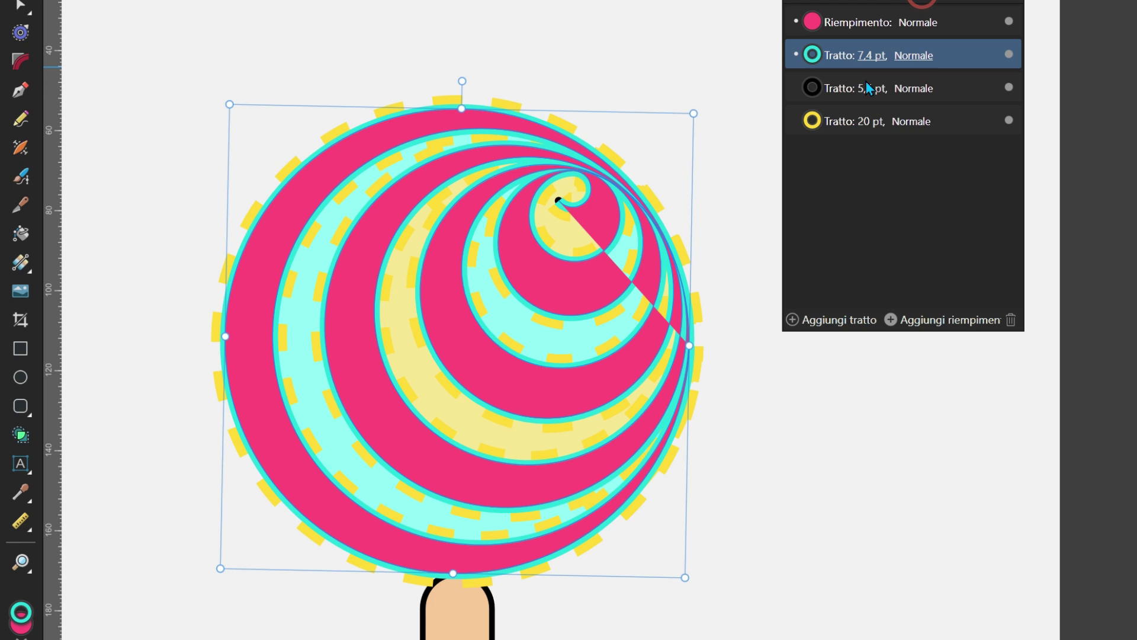
Move the black stroke above the cyan one and thin it to 1.7 pt
left_click(854, 88)
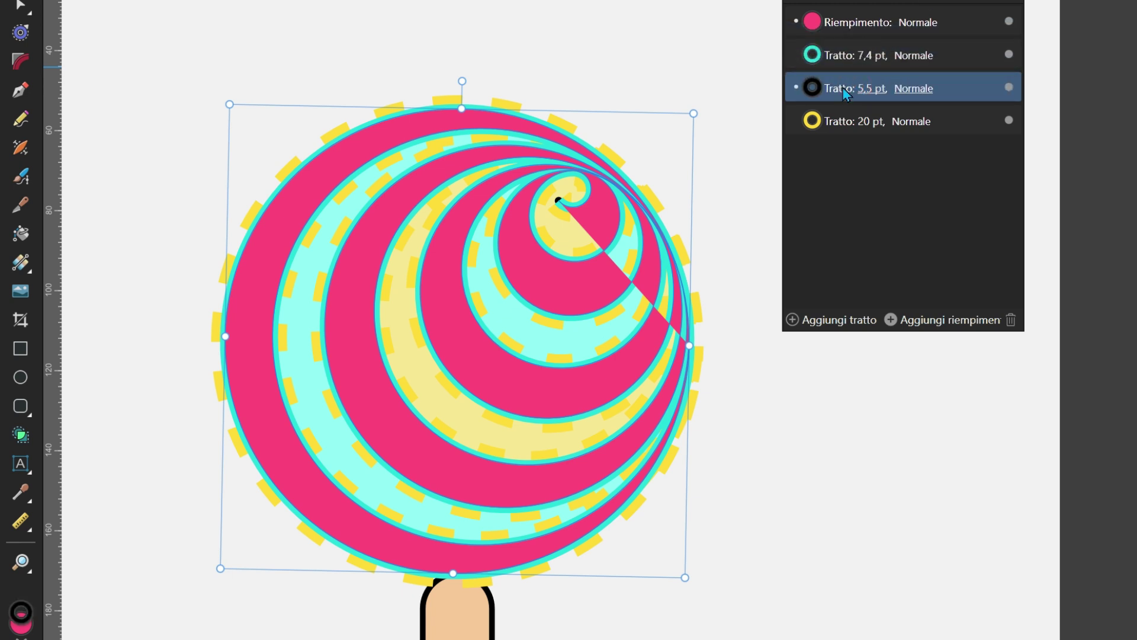
mouse_move(846, 95)
left_mouse_down()
mouse_move(858, 44)
mouse_move(815, 84)
left_mouse_up()
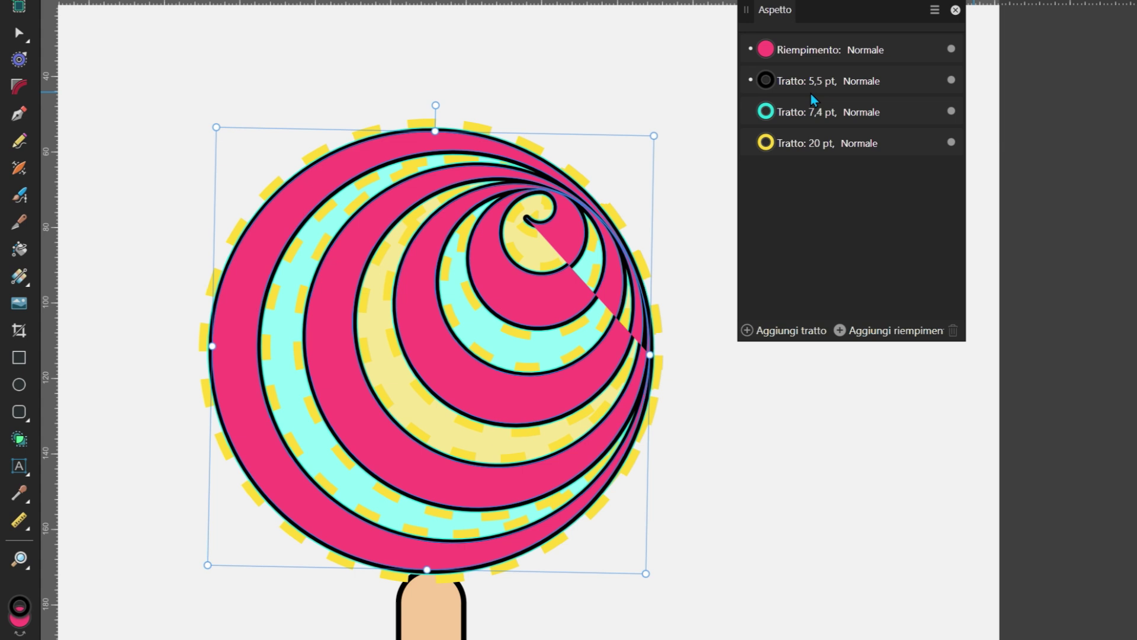
left_click(818, 84)
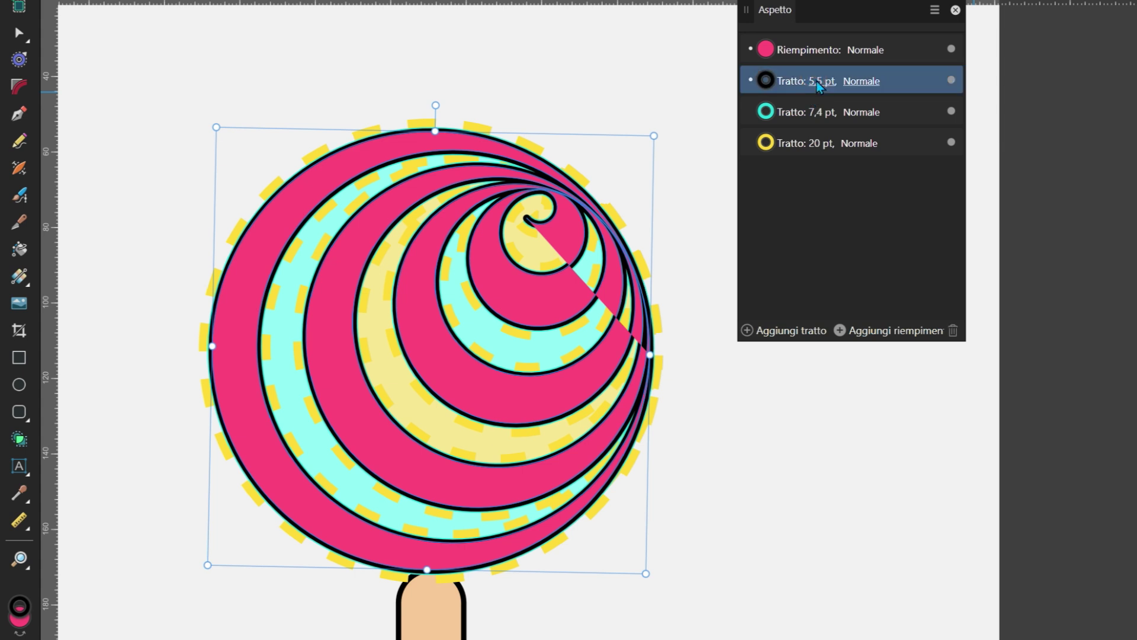
left_click(819, 83)
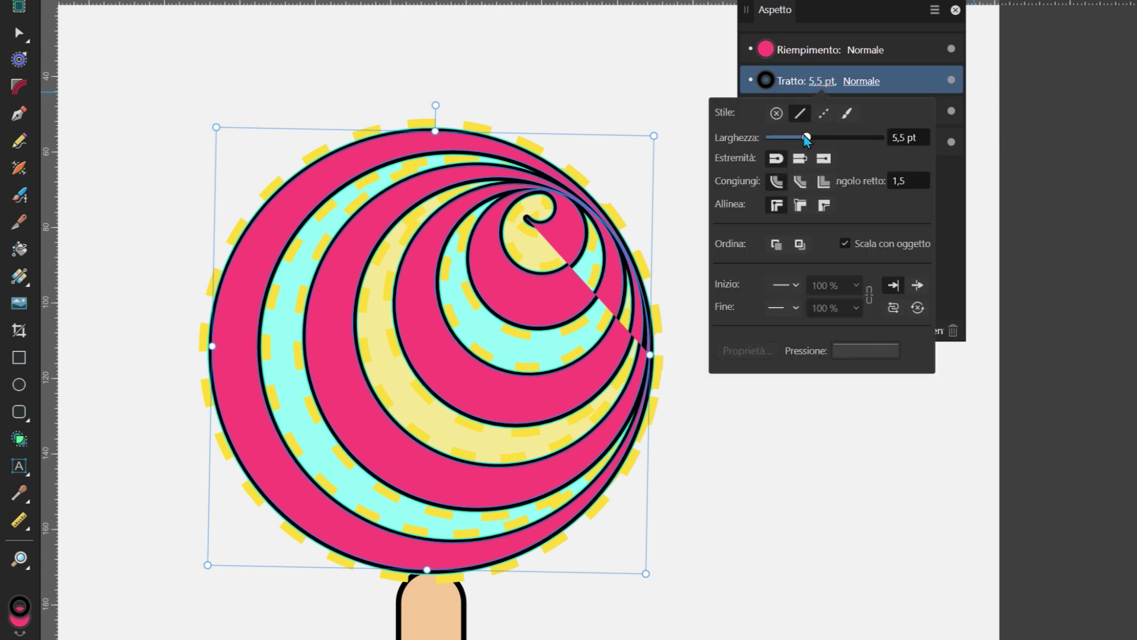
mouse_move(806, 138)
left_mouse_down()
mouse_move(823, 138)
mouse_move(794, 138)
left_mouse_up()
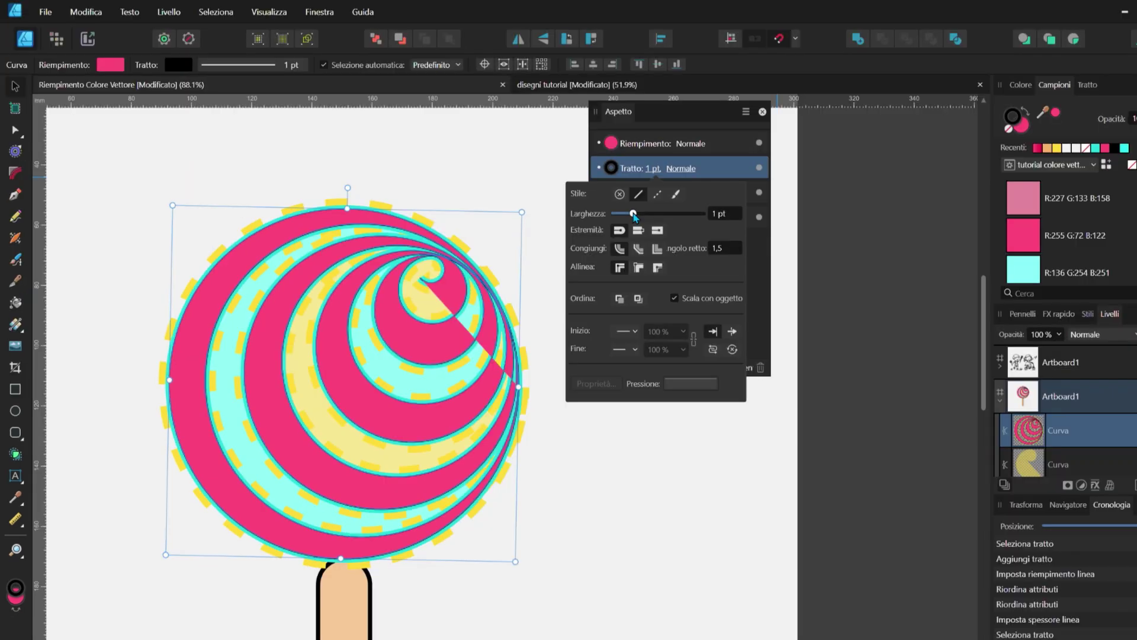
left_click_drag(633, 216, 637, 215)
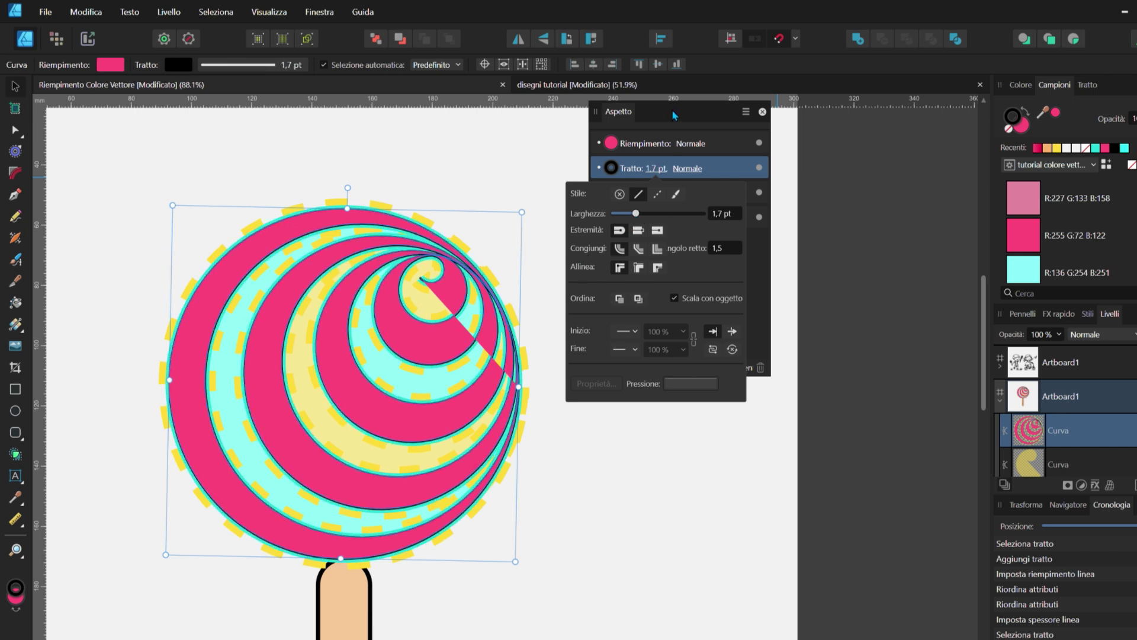
left_click(667, 146)
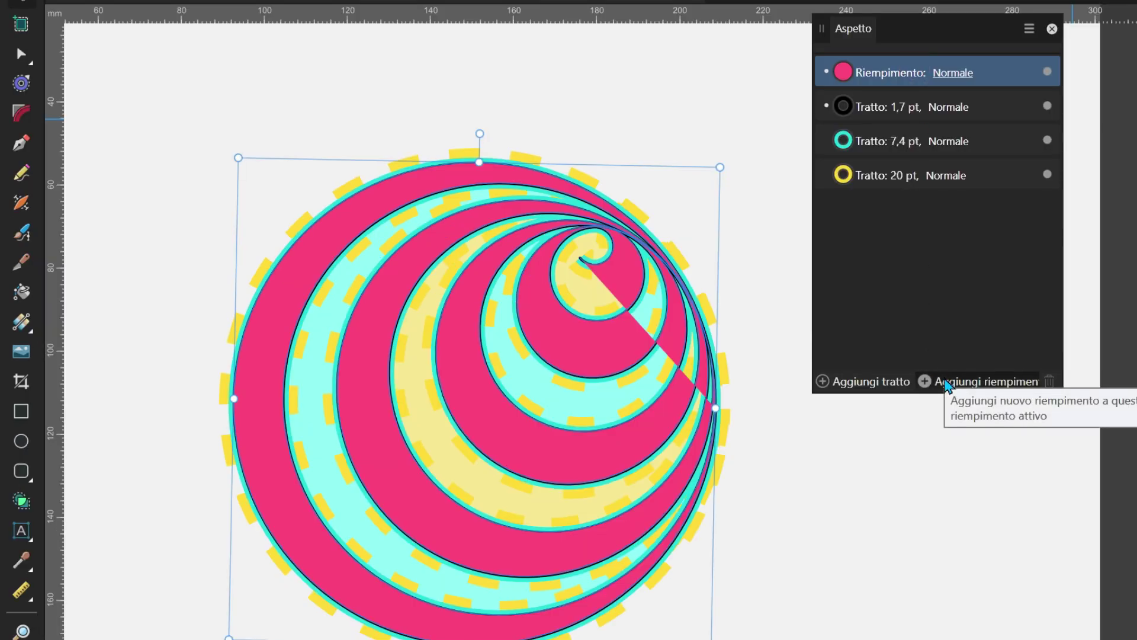
Add a second fill to the spiral using the pink gradient swatch in Luce vivida blend mode
left_click(946, 382)
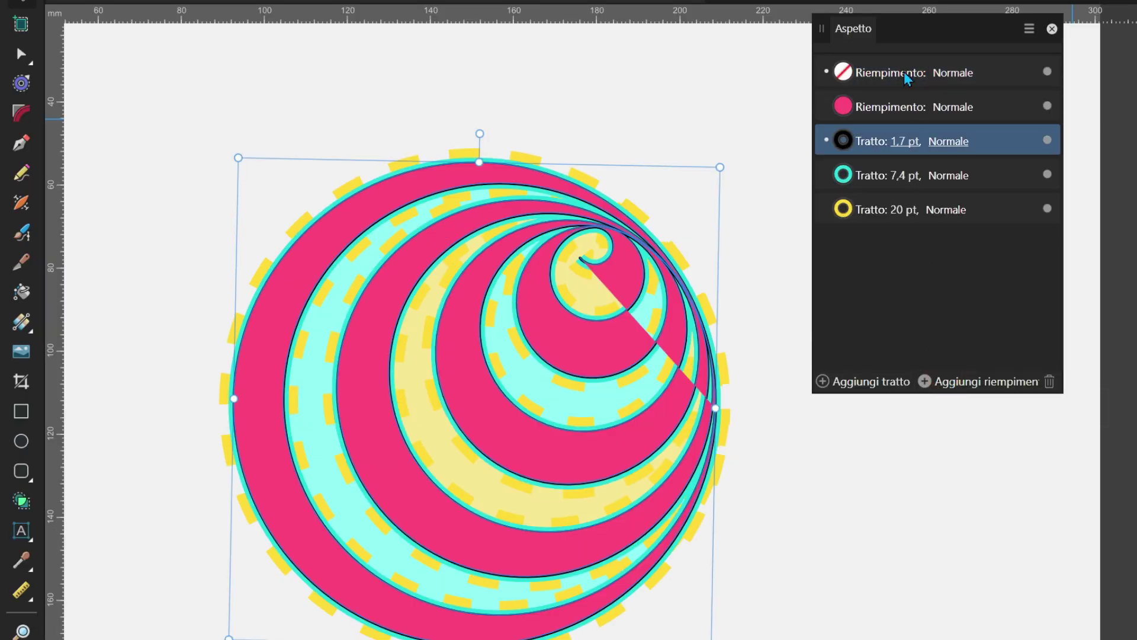
left_click(905, 72)
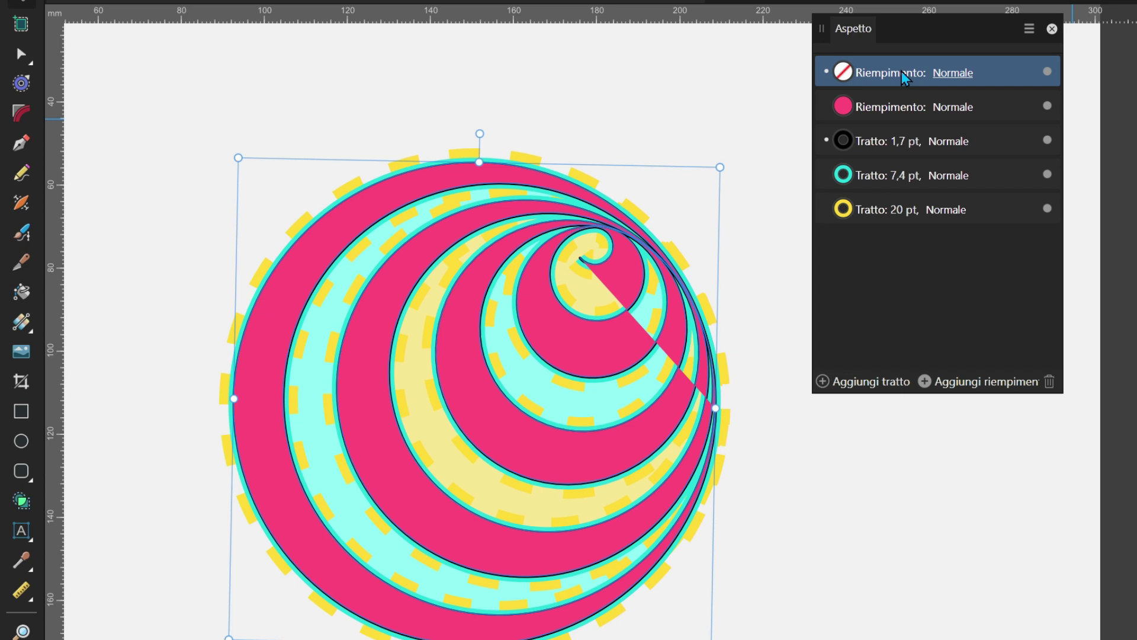
left_click(902, 73)
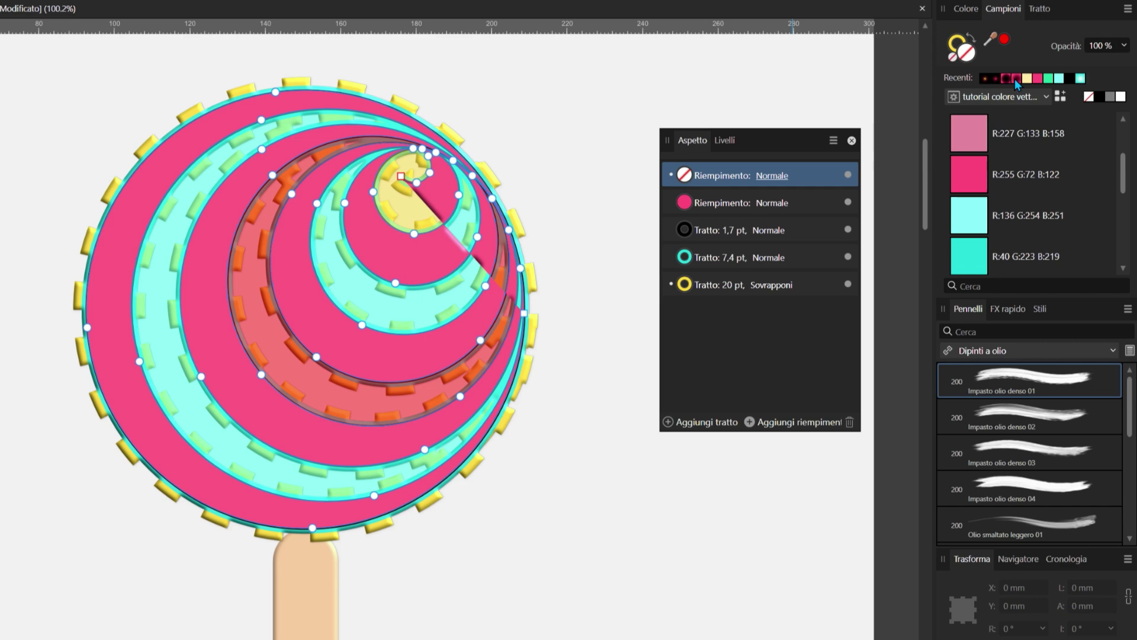
left_click(1015, 79)
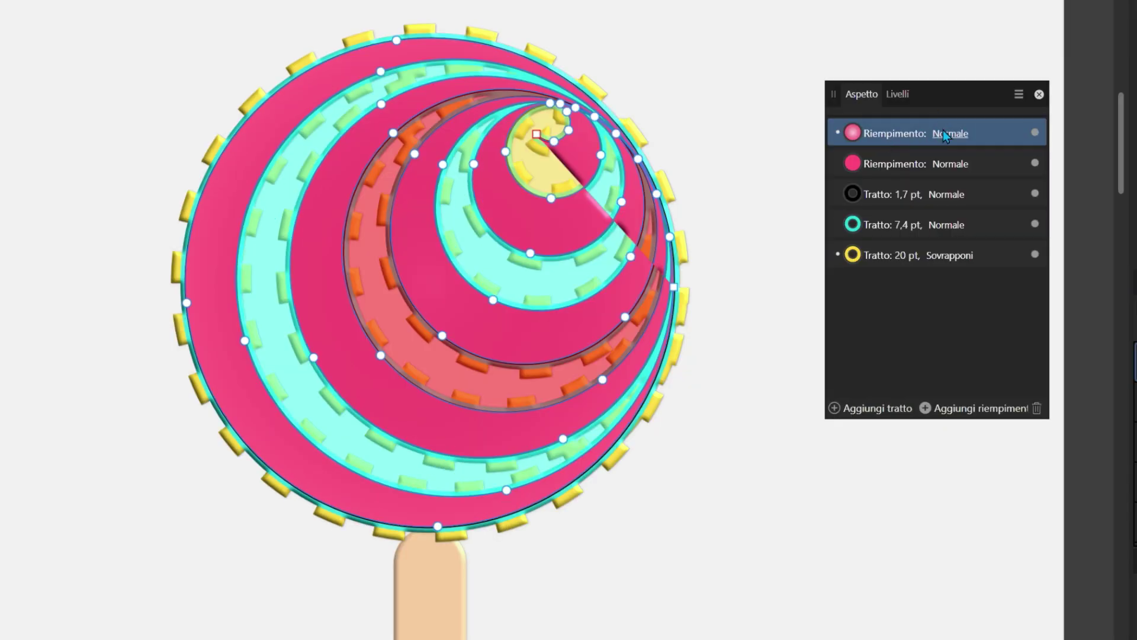
left_click(946, 135)
left_click(952, 437)
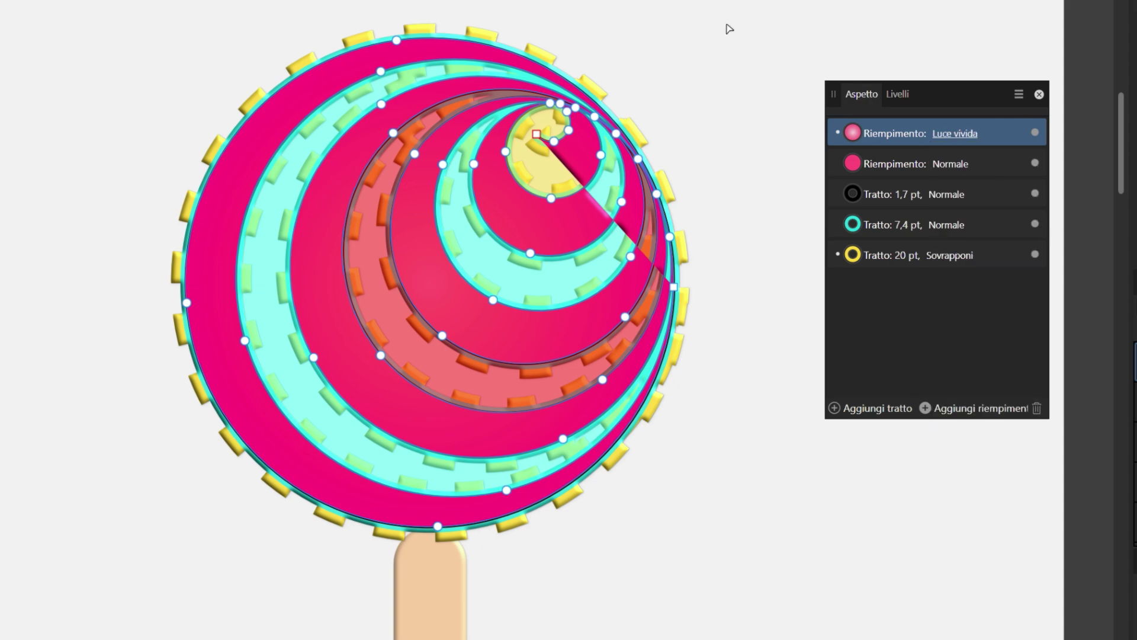
Compare the result and switch the top pink fill to a different blend mode
left_click(728, 28)
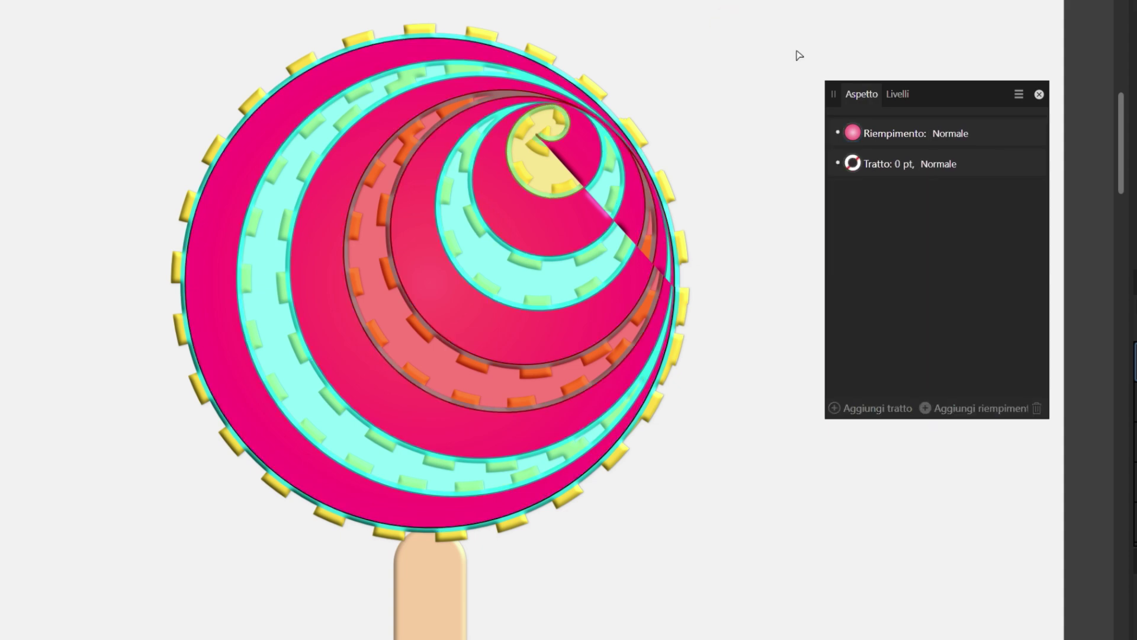
left_click(286, 122)
left_click(955, 134)
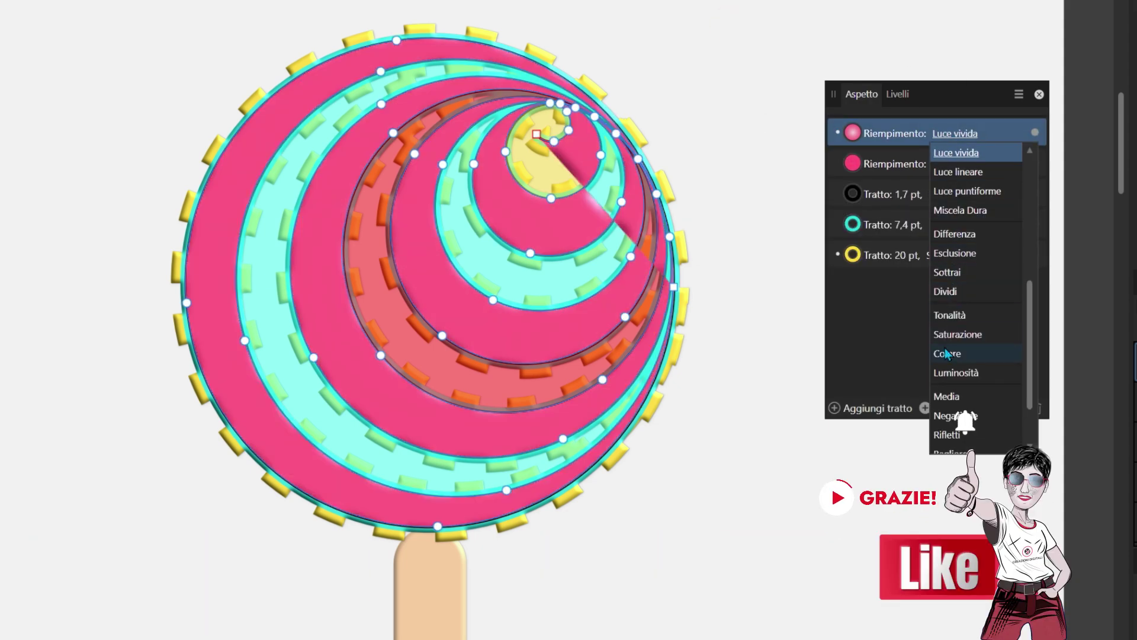
scroll(962, 403, "down", 2)
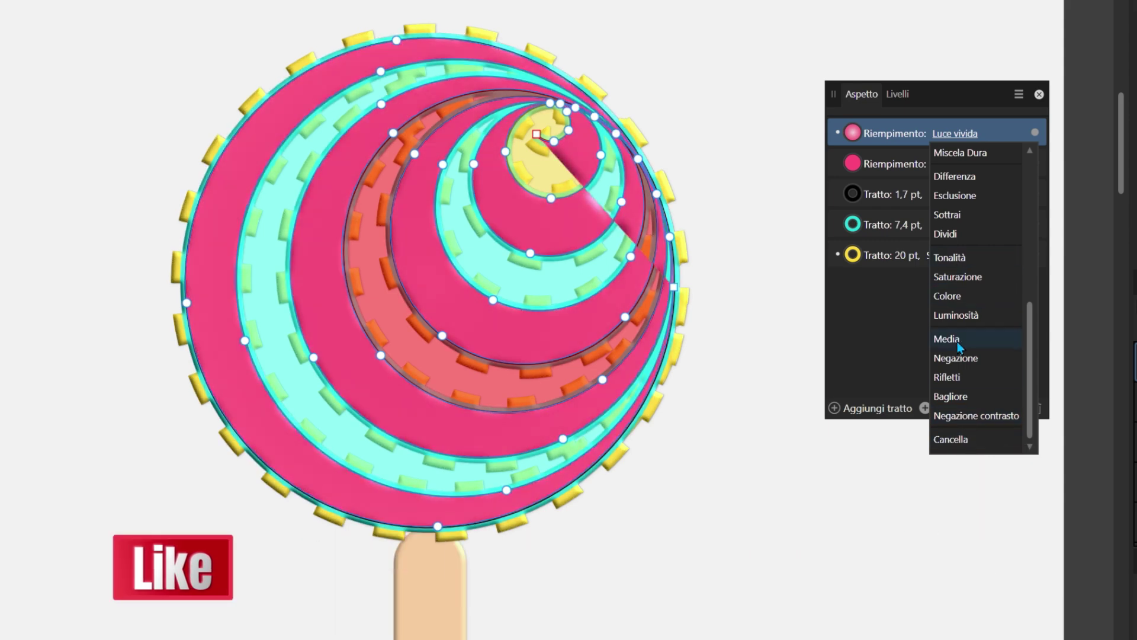
scroll(967, 159, "up", 2)
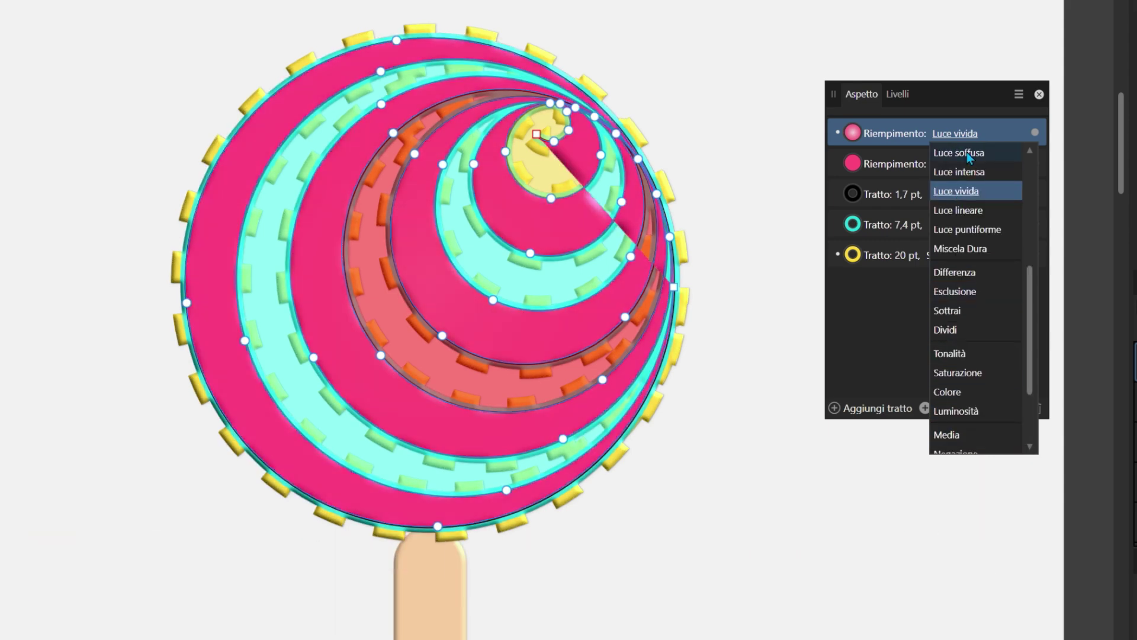
left_click(969, 191)
left_click(820, 496)
Give the lollipop a soft outer shadow with a 0.6 px offset
left_click(898, 95)
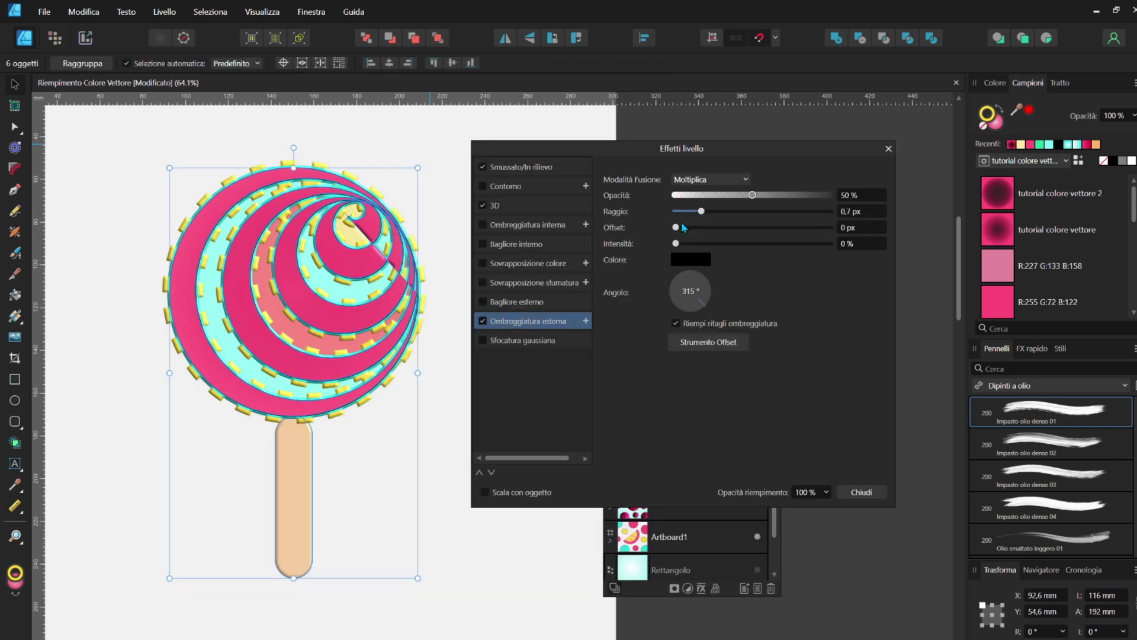
left_click_drag(676, 228, 701, 227)
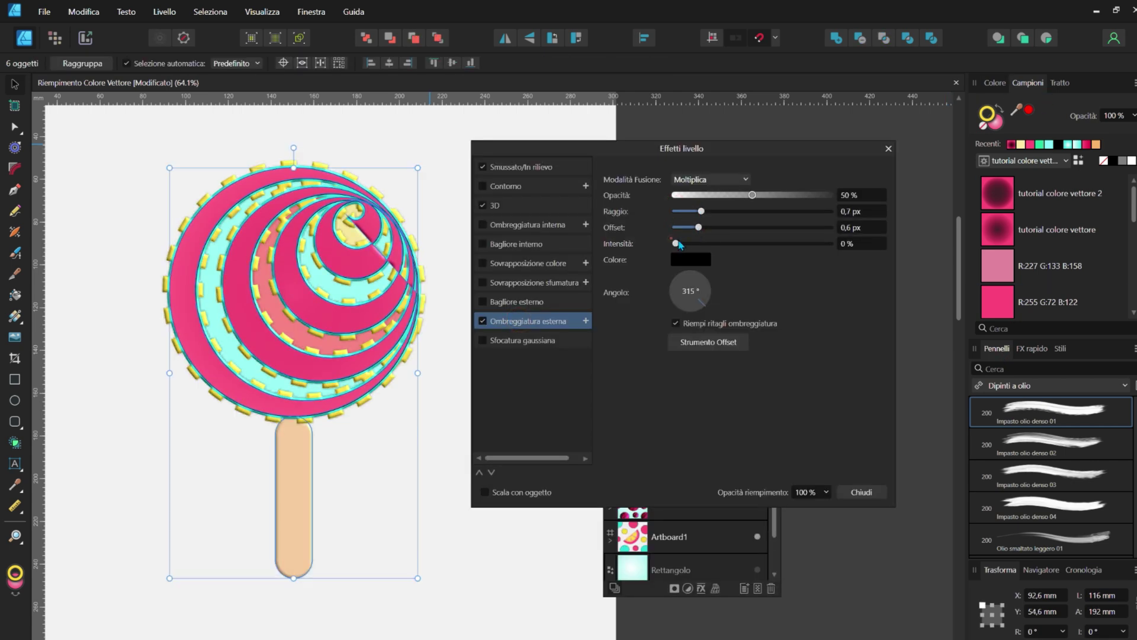
left_click(674, 243)
Draw a rectangle covering the lollipop artboard
left_click(862, 492)
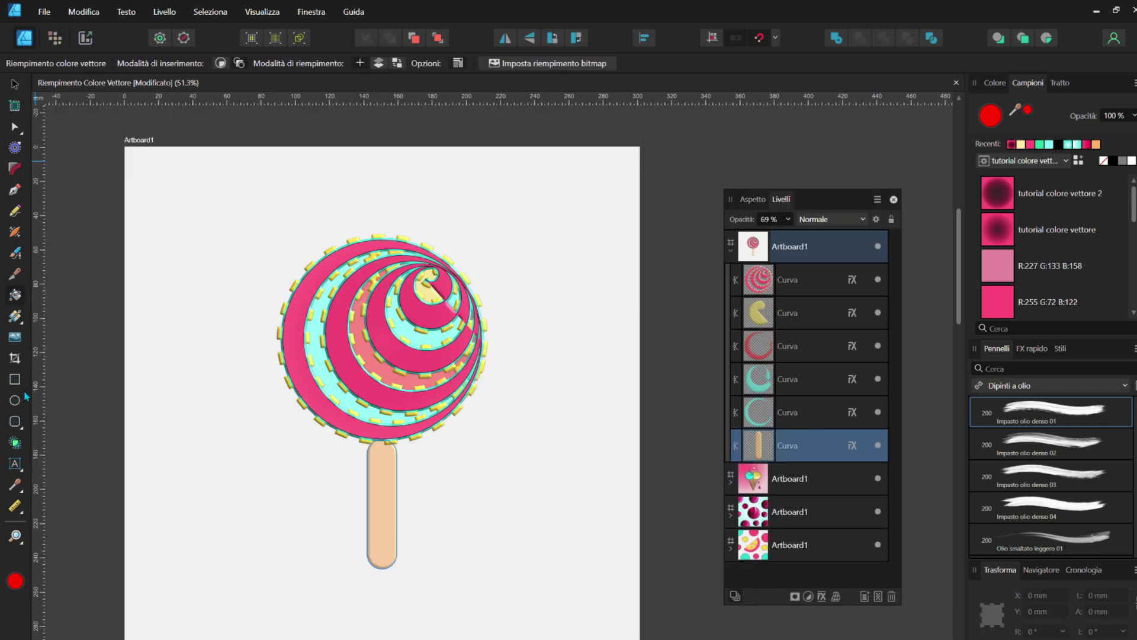
left_click(15, 379)
mouse_move(125, 147)
left_mouse_down()
mouse_move(632, 597)
mouse_move(640, 583)
left_mouse_up()
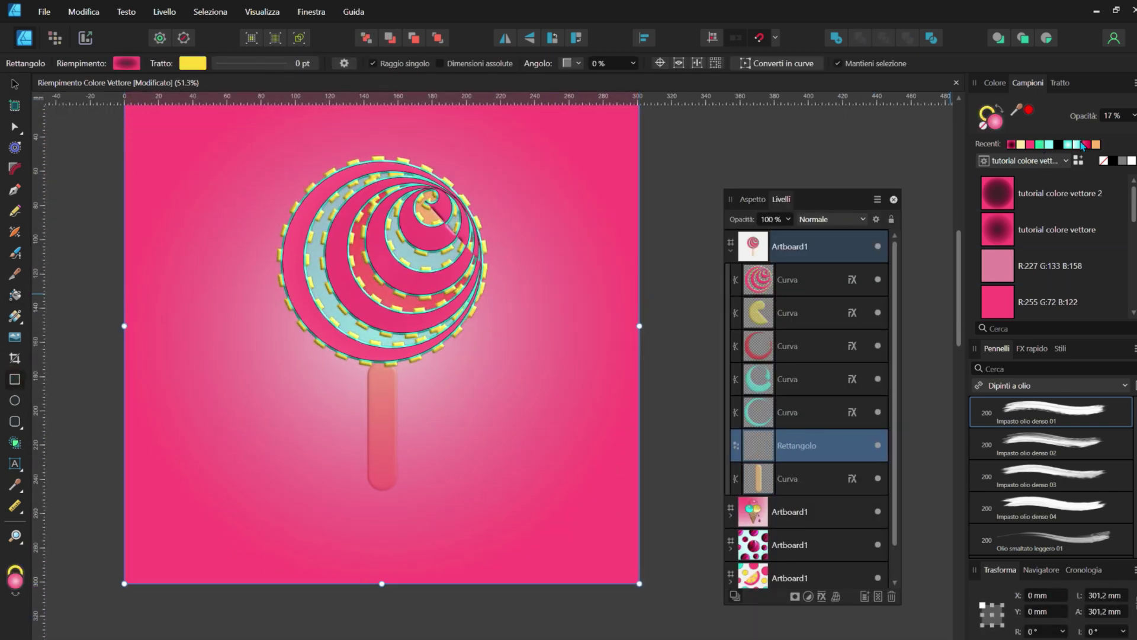
Fill the rectangle with a white-to-cyan gradient and move it beneath the lollipop stick
left_click(13, 295)
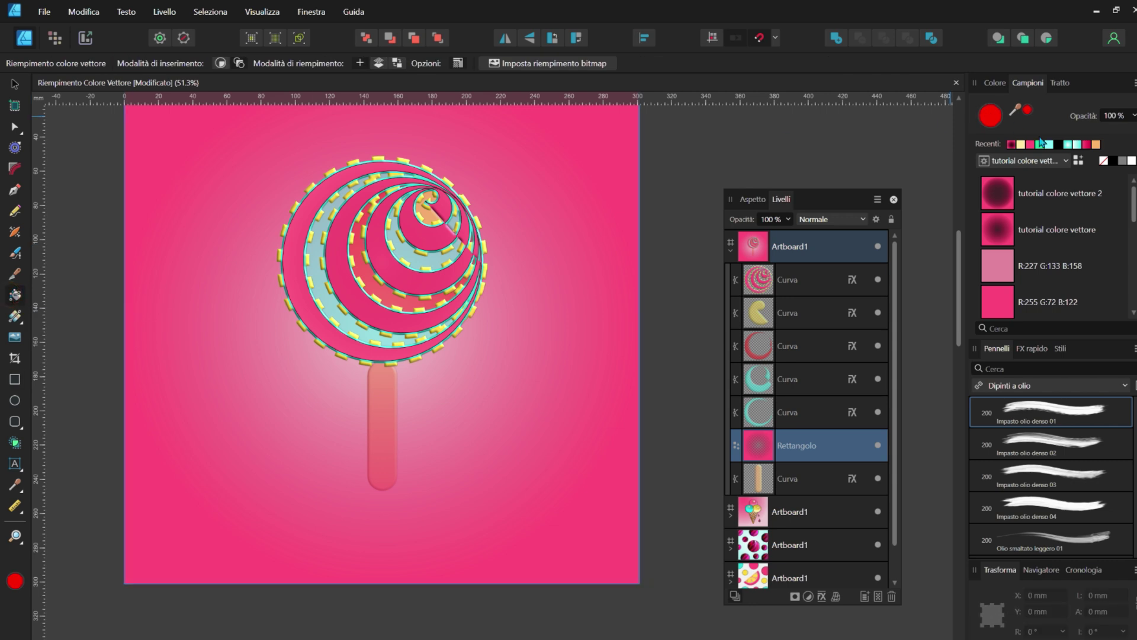
left_click(1077, 145)
left_click(223, 188)
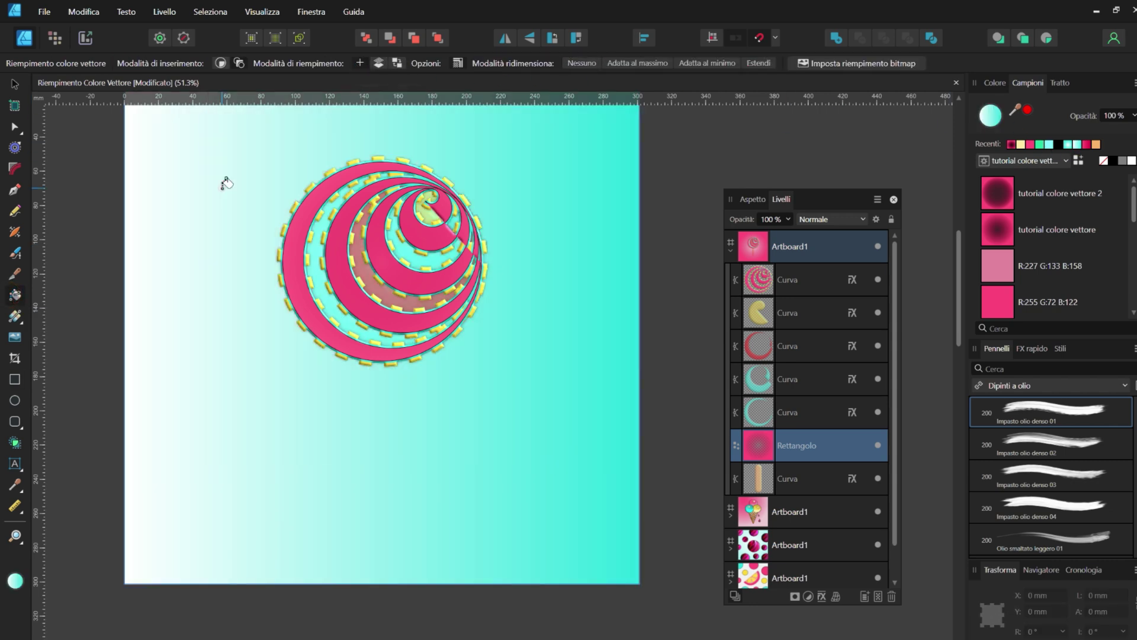
scroll(237, 281, "up", 2)
scroll(236, 282, "up", 2)
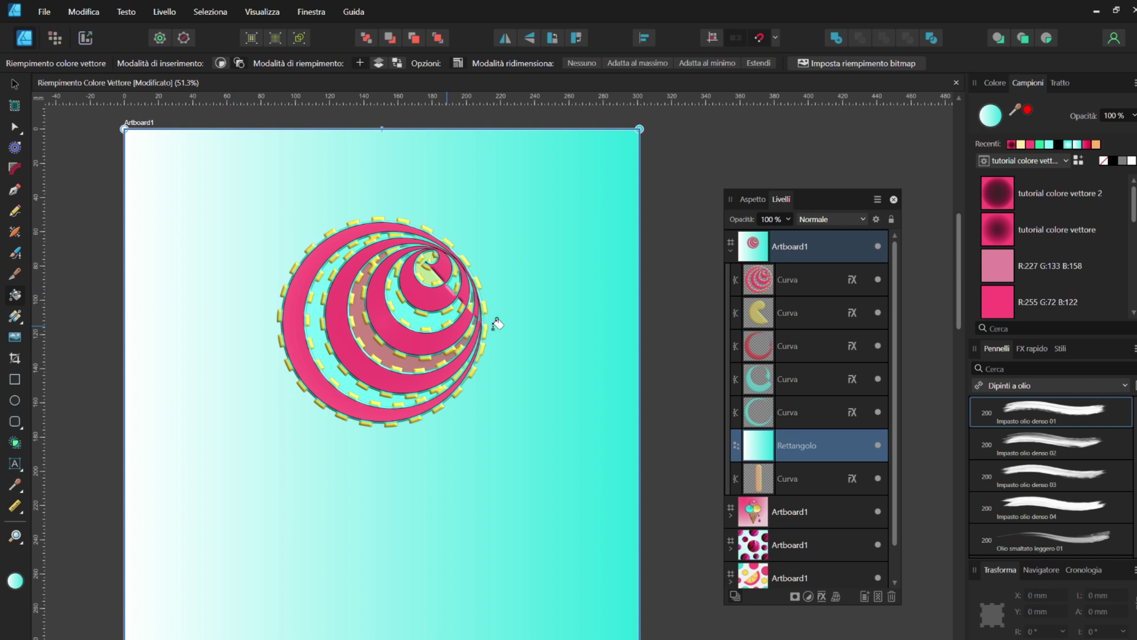
left_click_drag(804, 462, 801, 492)
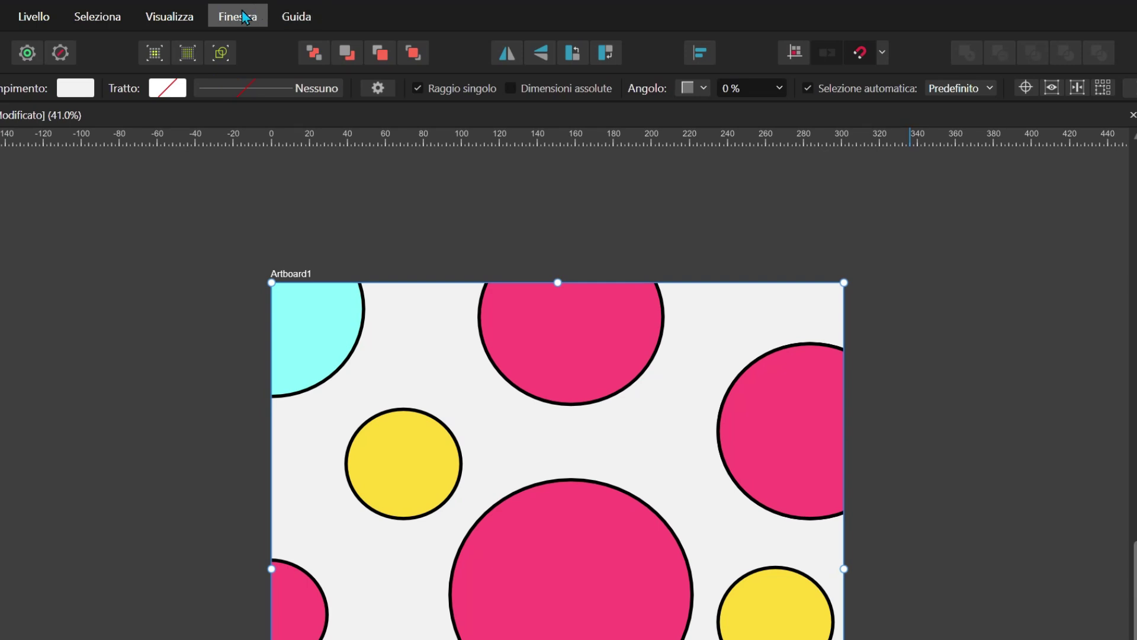
Show the Stock panel and browse the Pexels results for 'color'
left_click(311, 12)
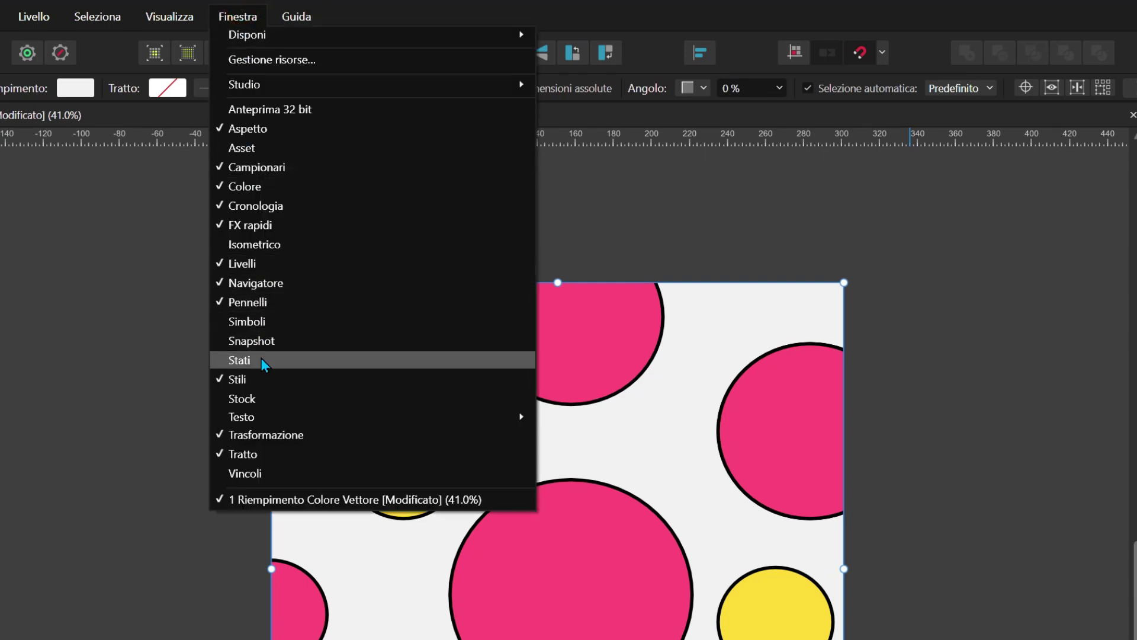
left_click(260, 398)
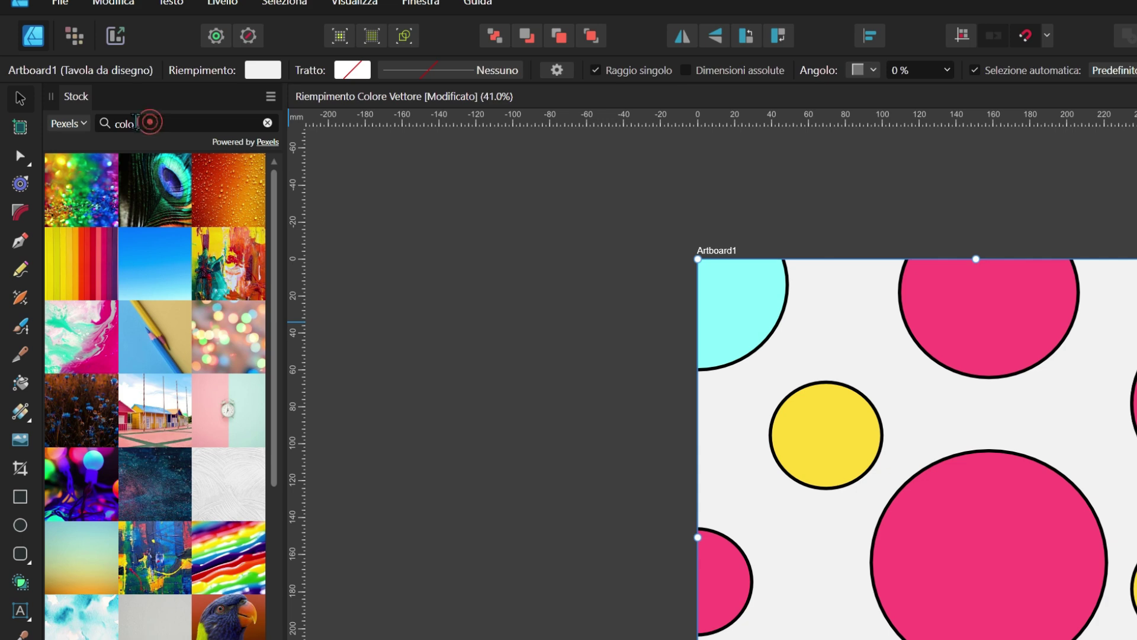
left_click_drag(112, 103, 81, 103)
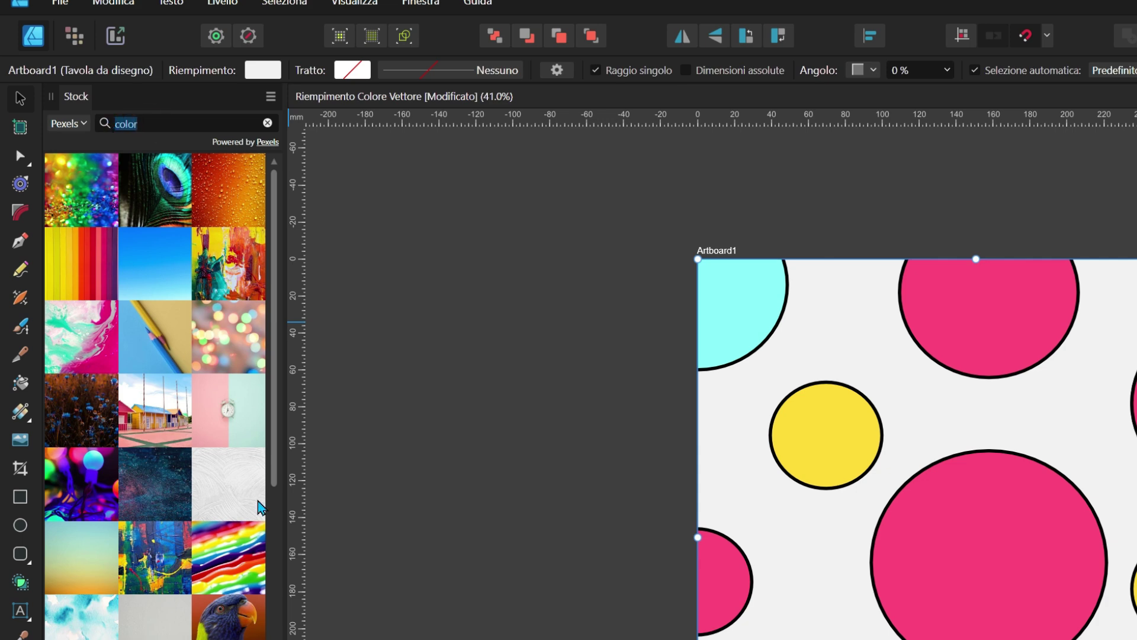
scroll(259, 507, "down", 5)
scroll(259, 507, "down", 5)
scroll(263, 581, "down", 5)
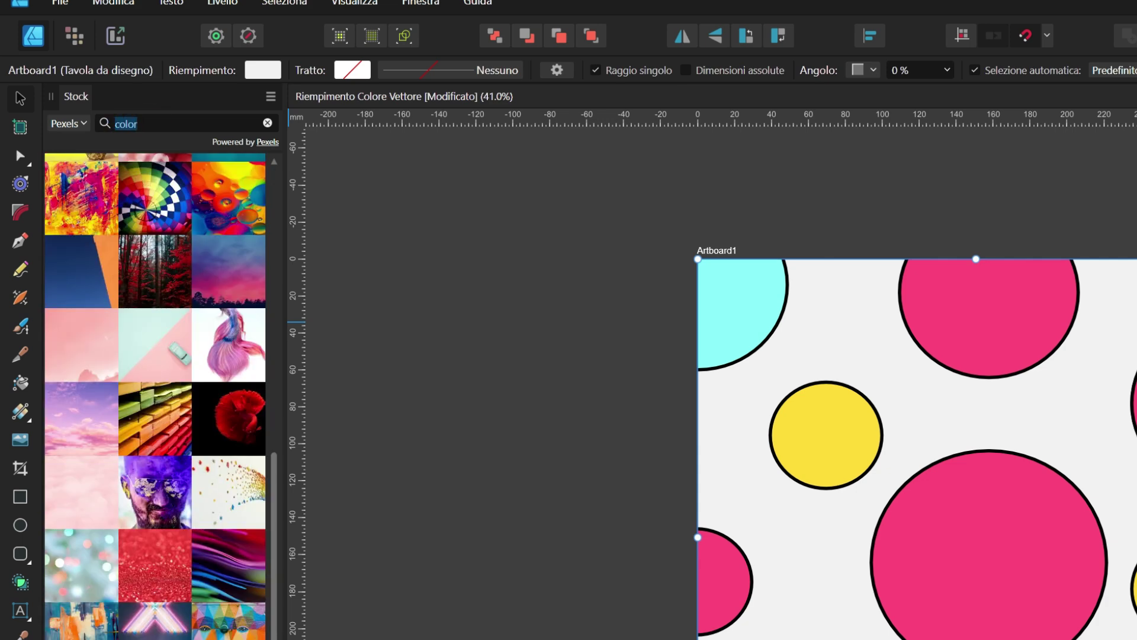
key("Escape")
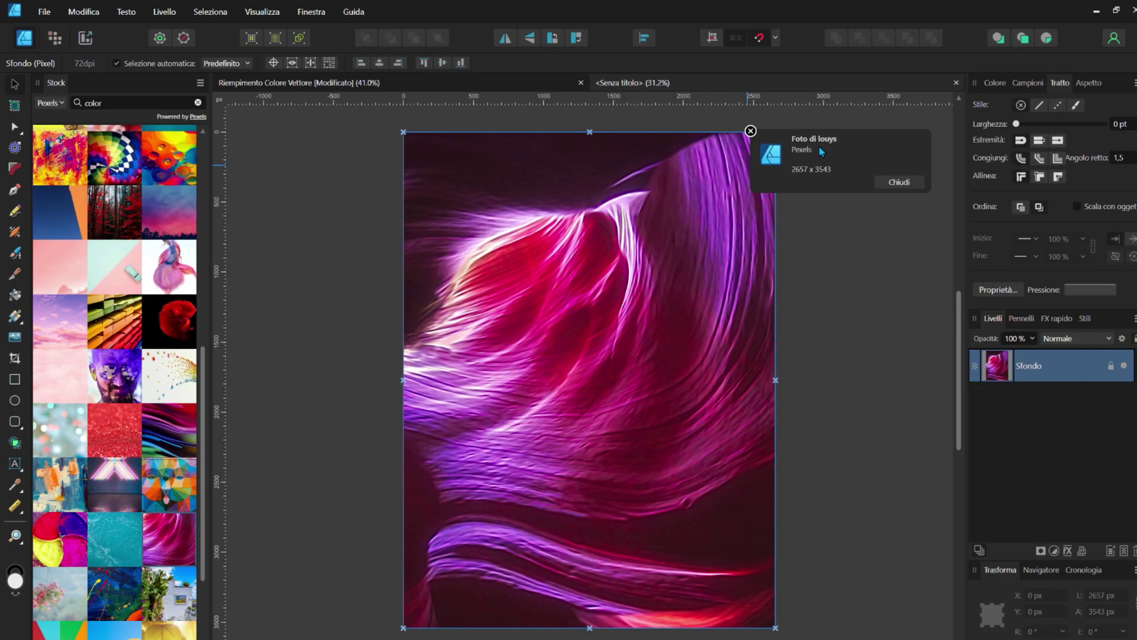
Close the stock photo panels, back on the polka-dot document, with the Vector Flood Fill tool active
left_click(388, 83)
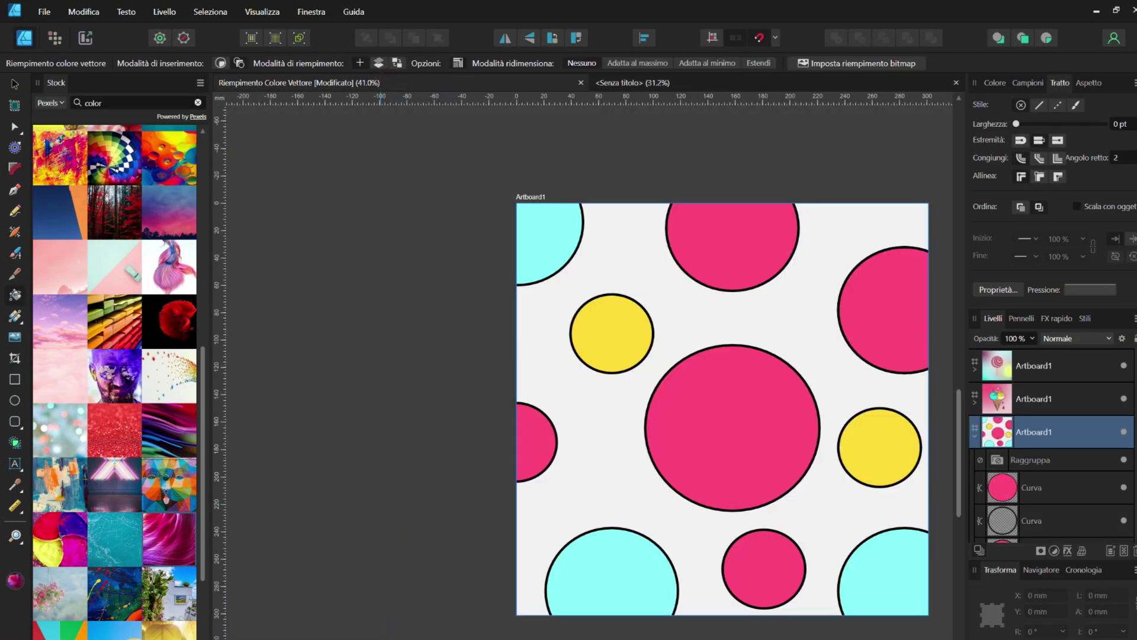
scroll(283, 226, "right", 3)
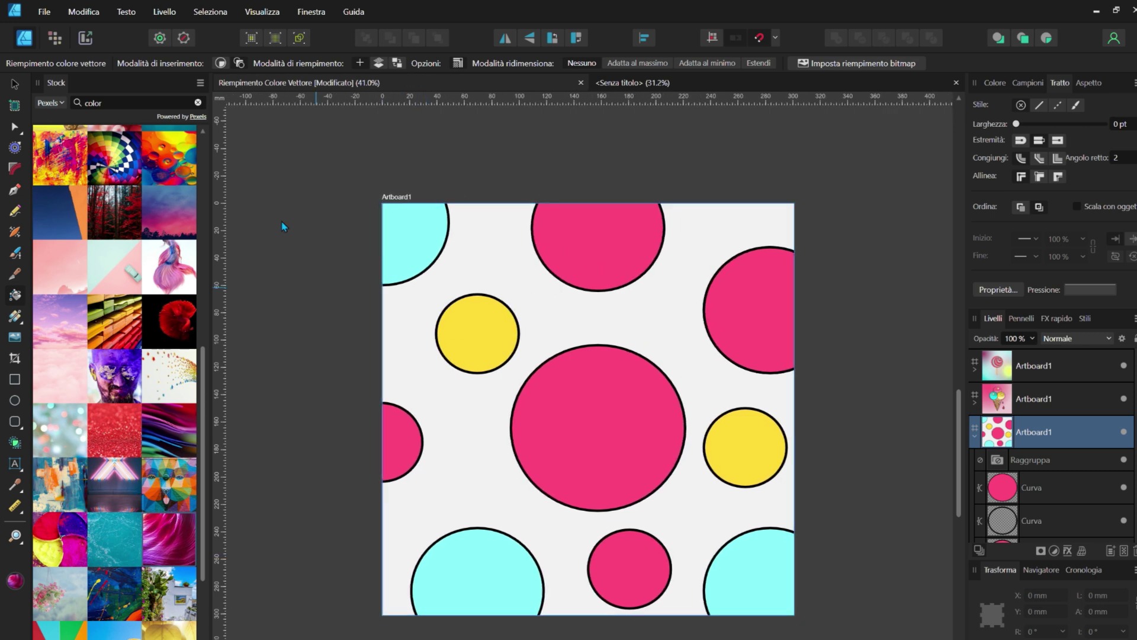
left_click(201, 82)
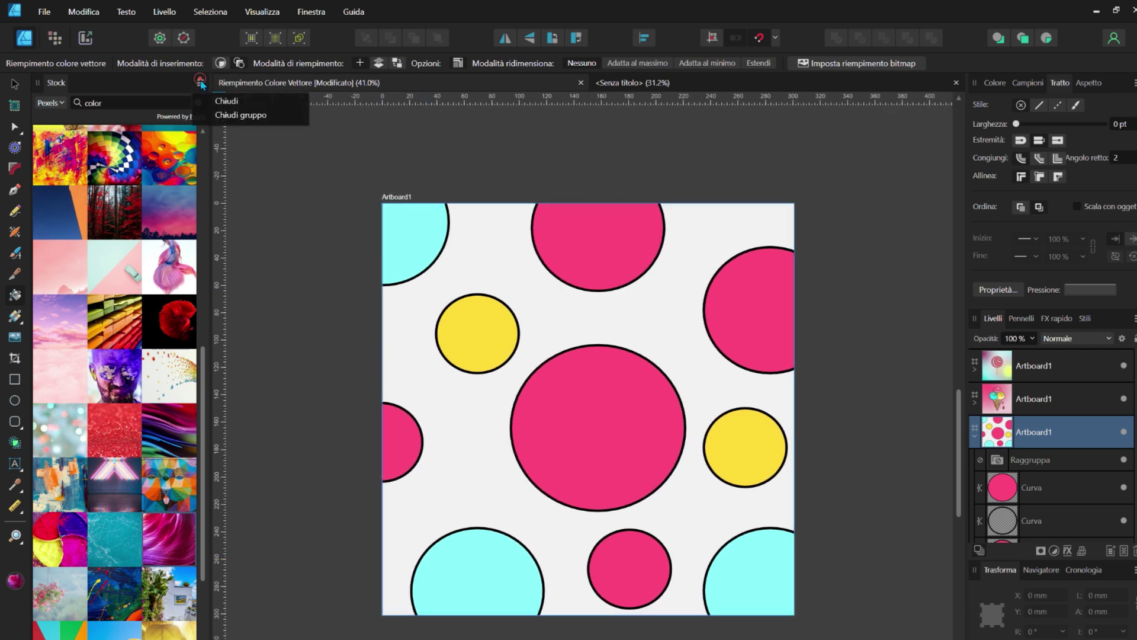
left_click(228, 114)
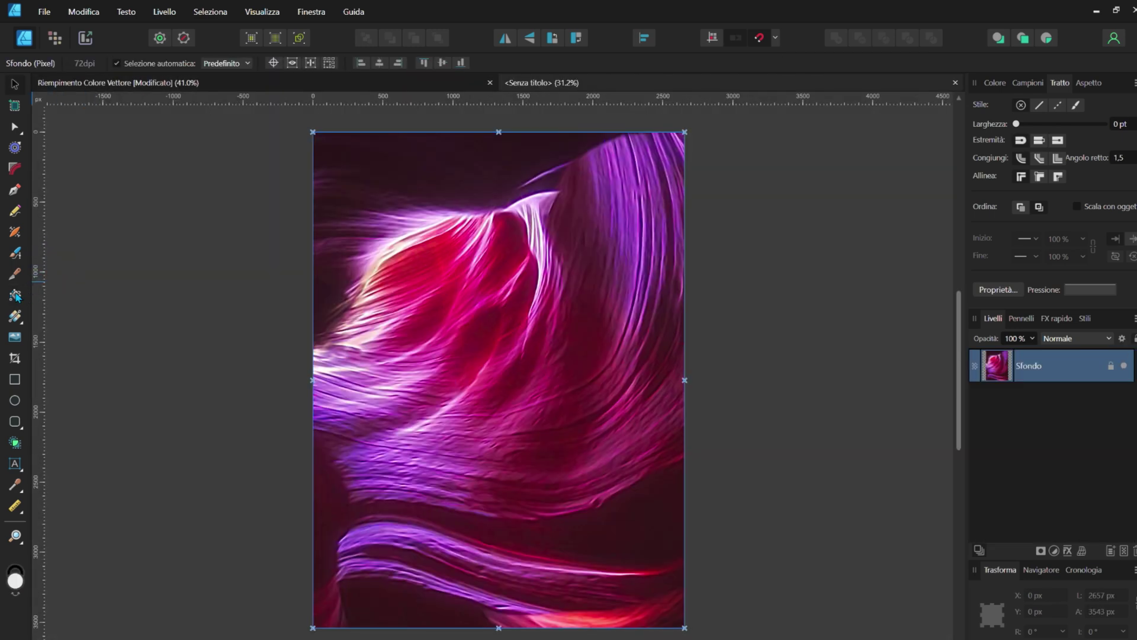
left_click(16, 295)
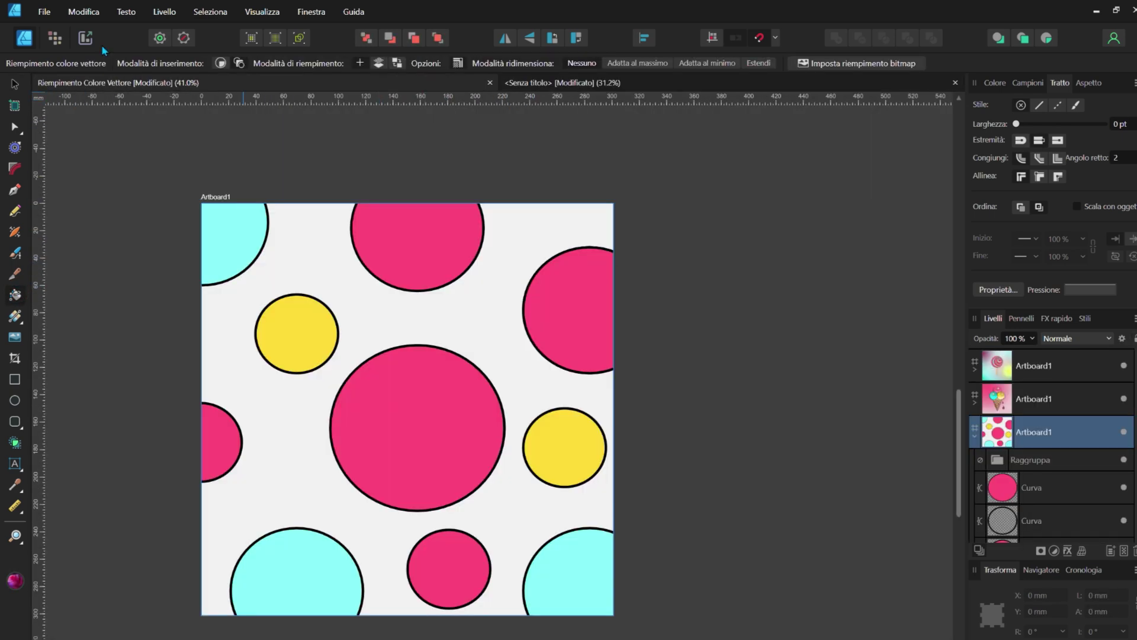
Fill the central circle with the purple photo, fitted inside and repositioned
left_click(15, 85)
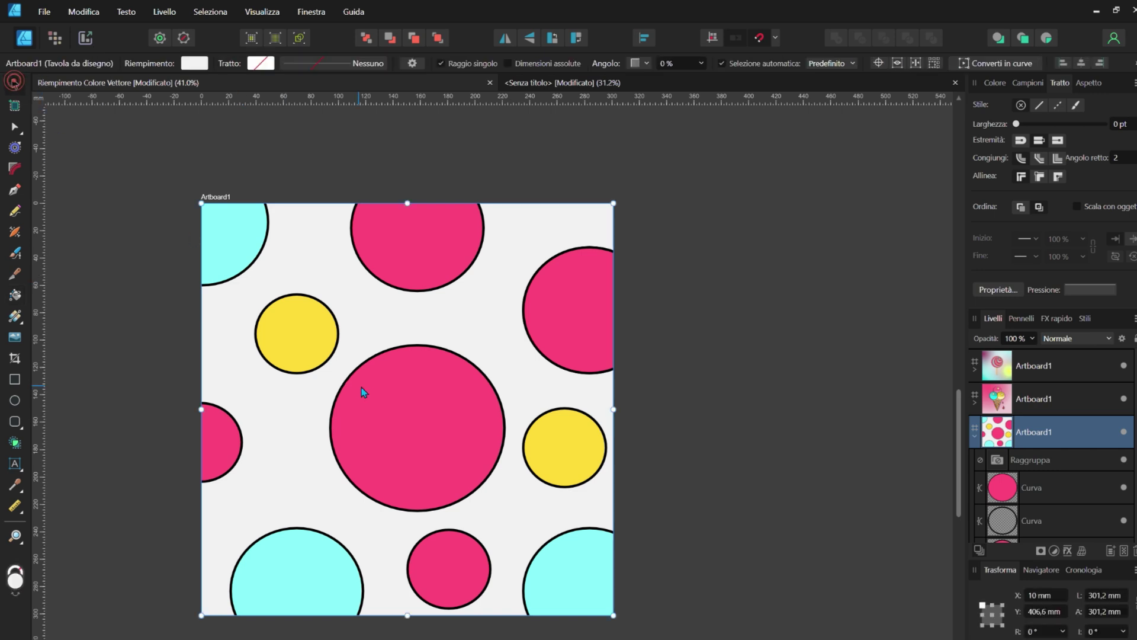
left_click(378, 378)
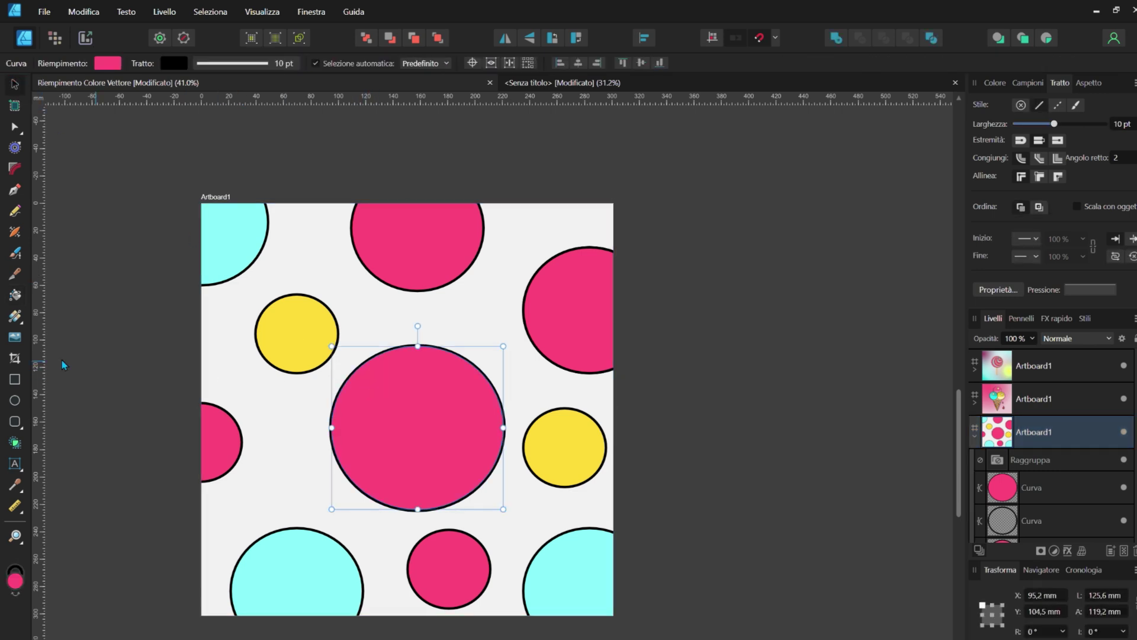
left_click(14, 295)
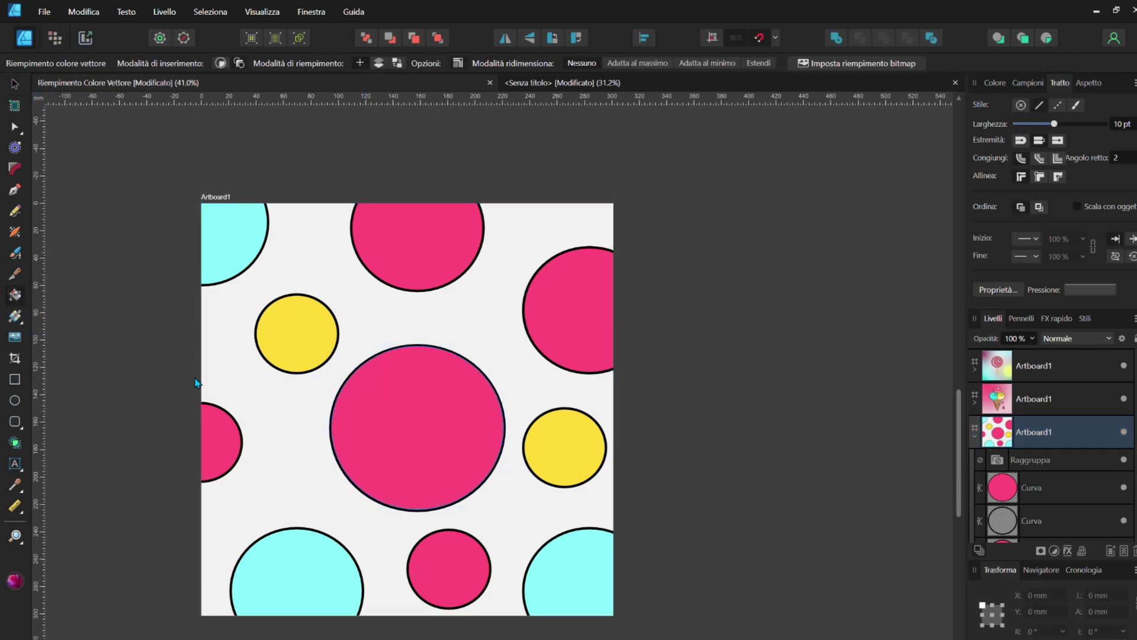
left_click(419, 440)
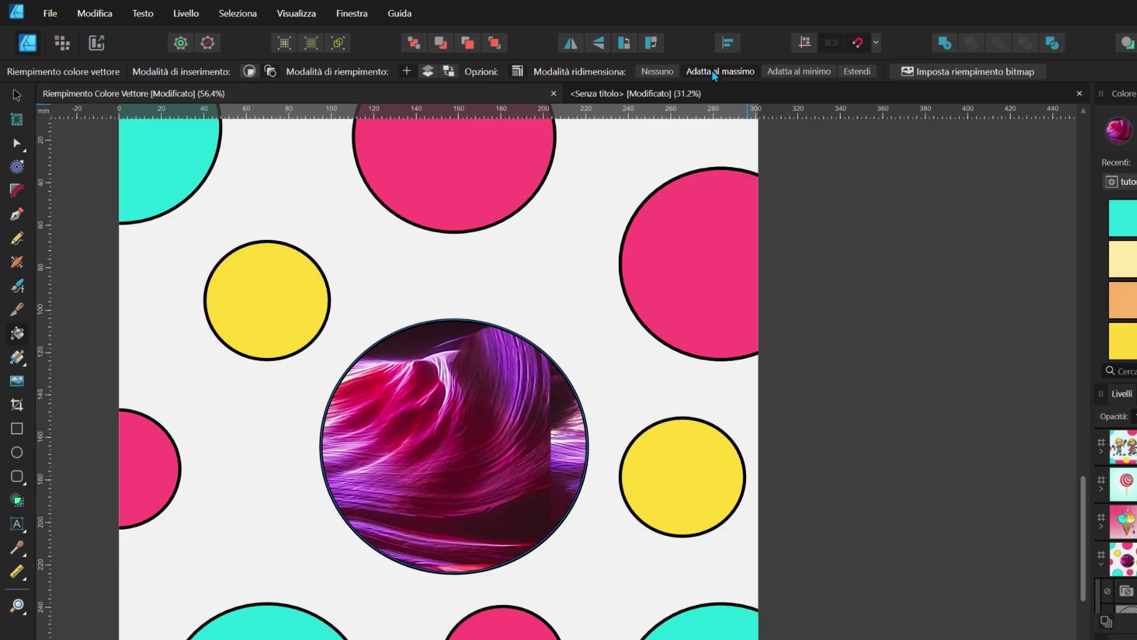
left_click(799, 71)
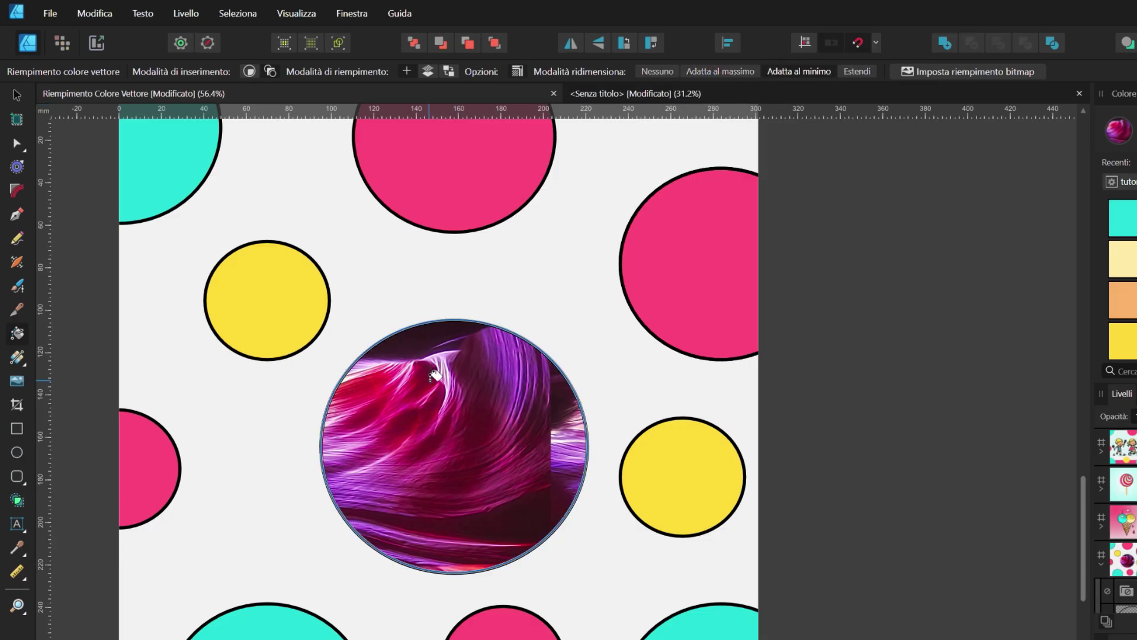
mouse_move(451, 449)
left_mouse_down()
mouse_move(422, 459)
mouse_move(429, 445)
left_mouse_up()
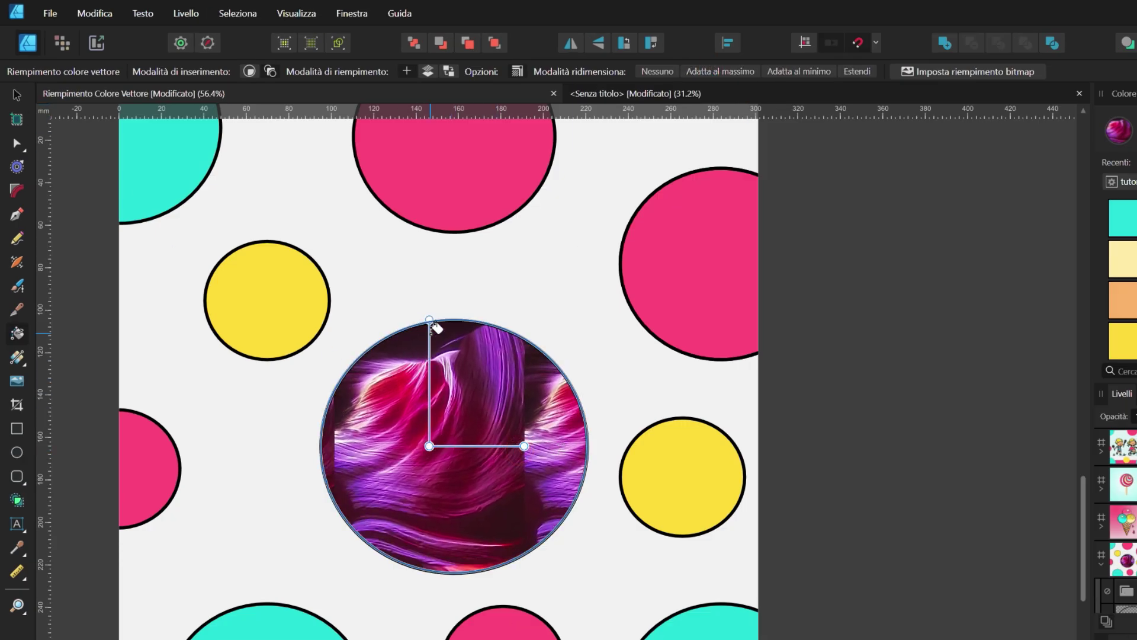
left_click(424, 329)
Try the Fit to Max, Min and None options, then shift the photo down and left
left_click(730, 72)
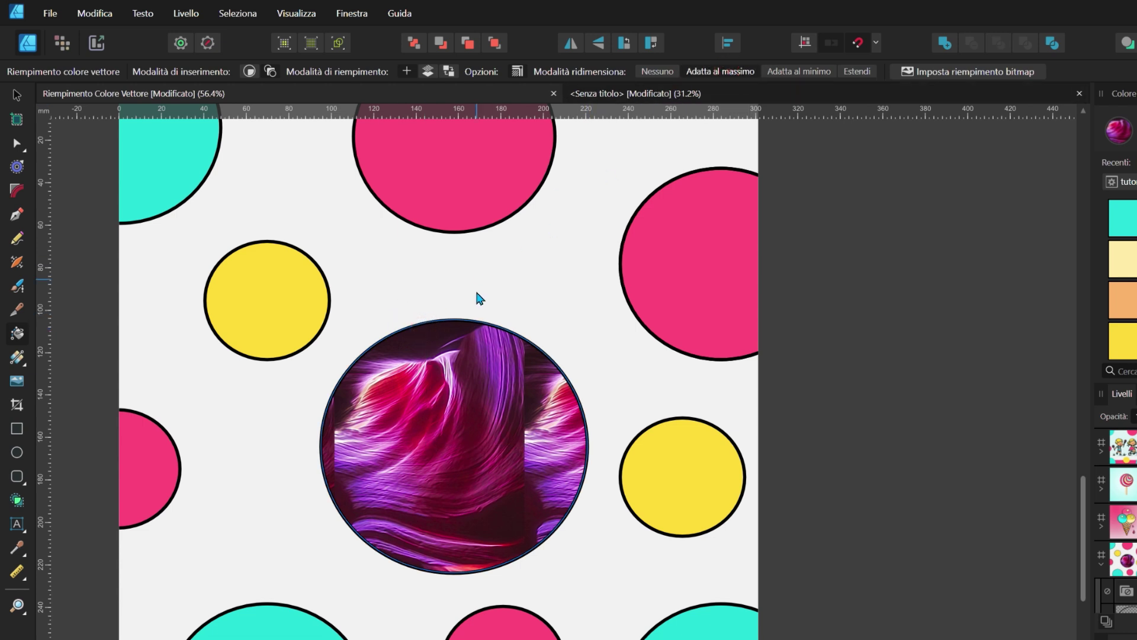
left_click(465, 401)
left_click(799, 71)
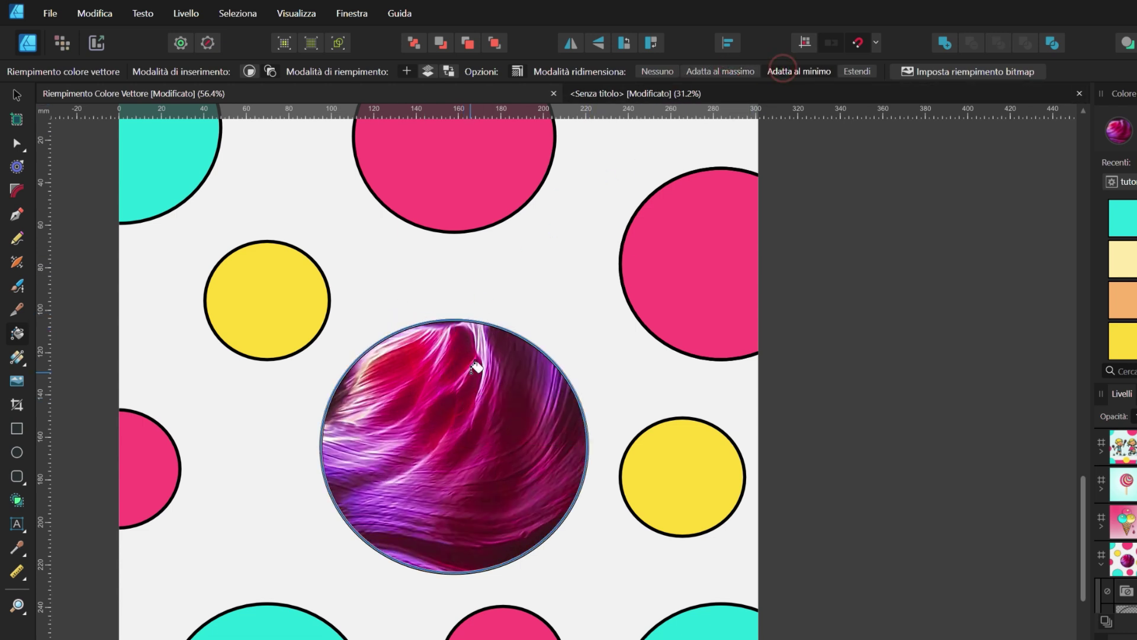
left_click(657, 71)
left_click(471, 434)
left_click_drag(466, 436, 441, 527)
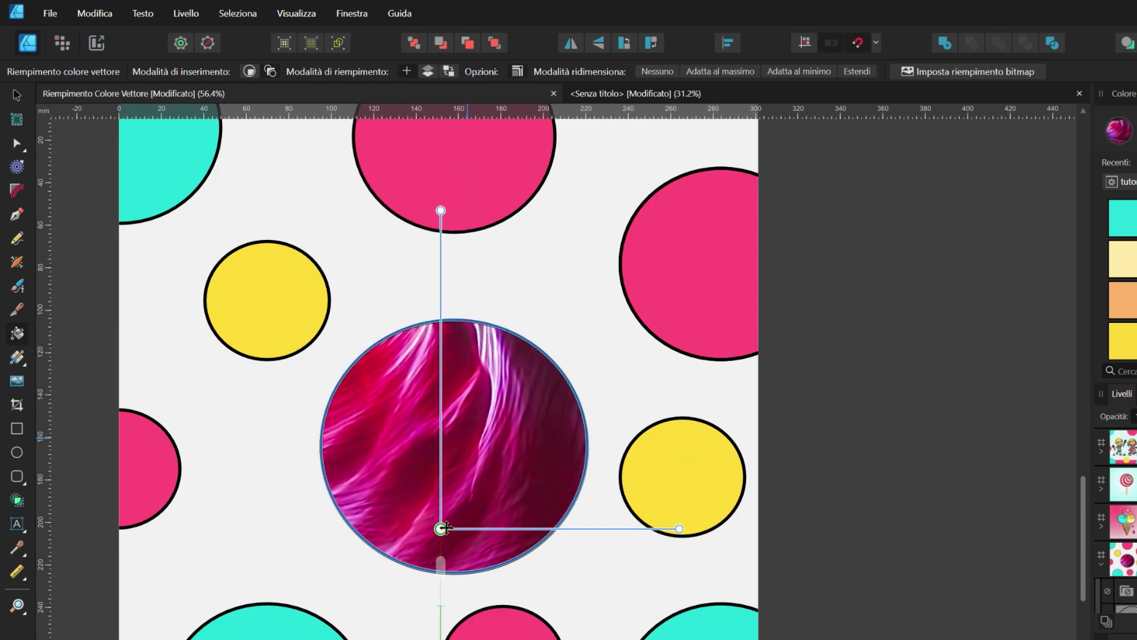
scroll(613, 477, "down", 1)
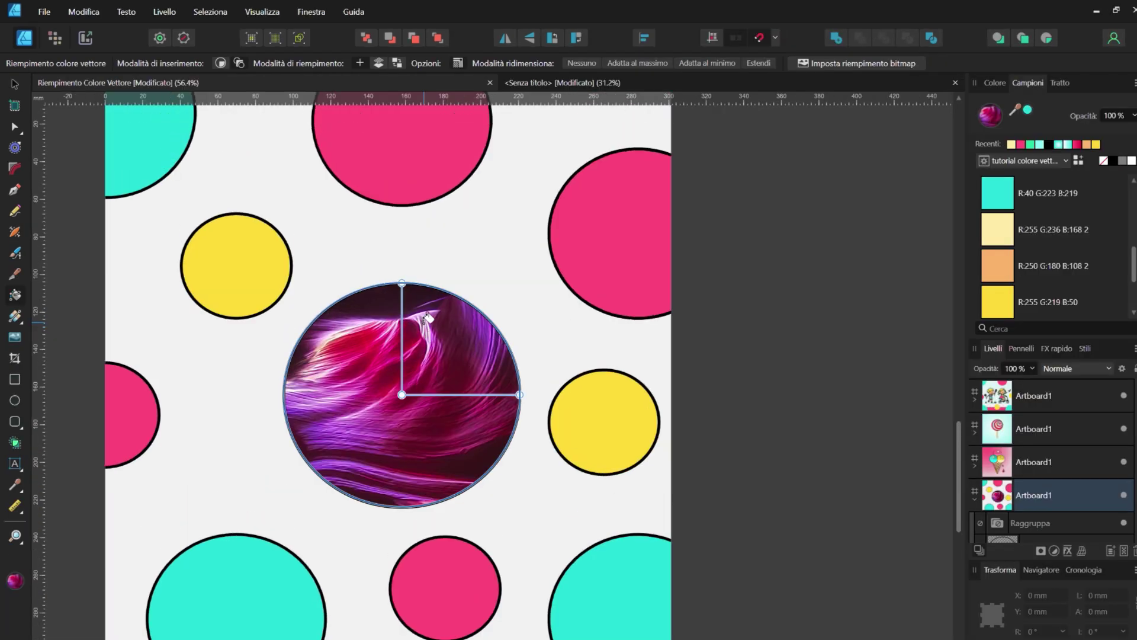
left_click_drag(402, 397, 369, 395)
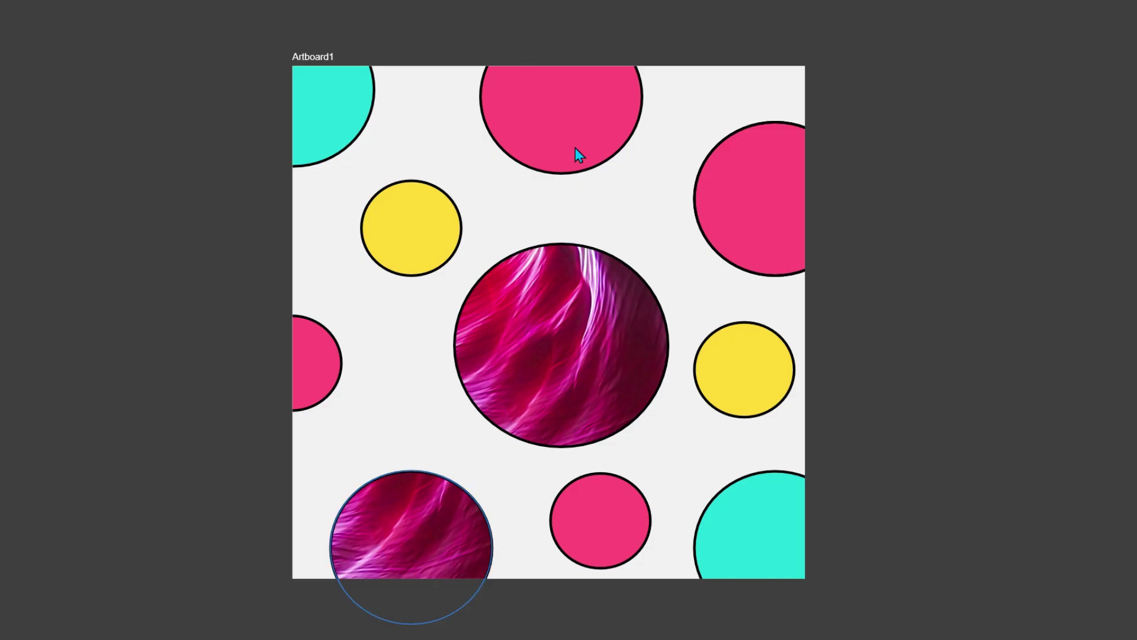
Fill the six remaining polka dots with the same purple photo
left_click(575, 151)
left_click(756, 190)
left_click(411, 229)
left_click(719, 355)
left_click(594, 525)
left_click(318, 353)
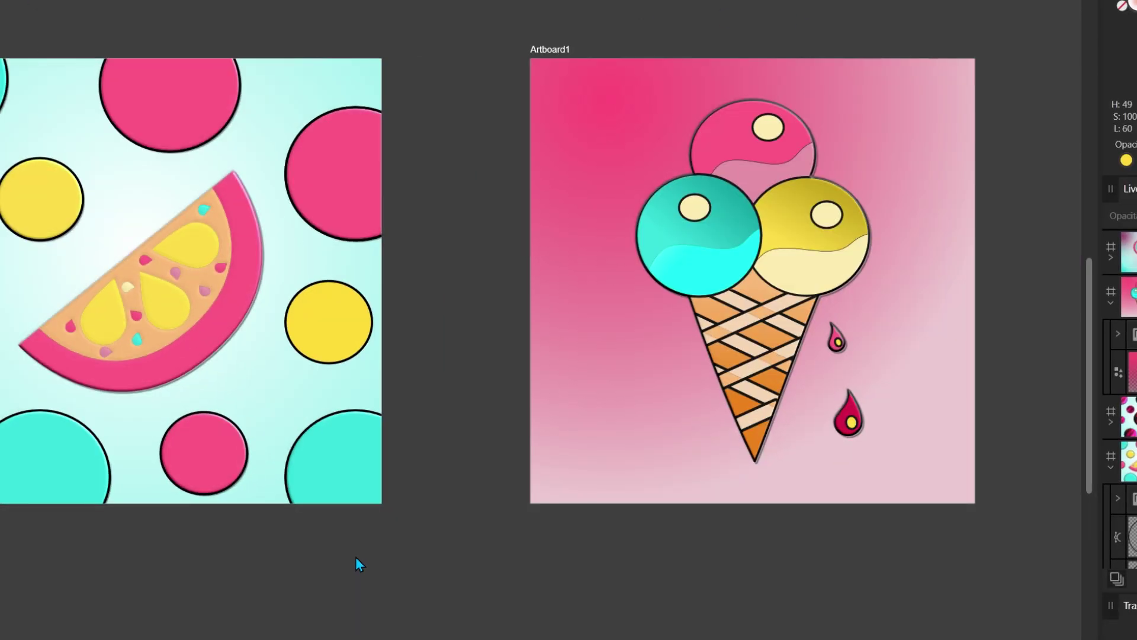
scroll(533, 278, "up", 2)
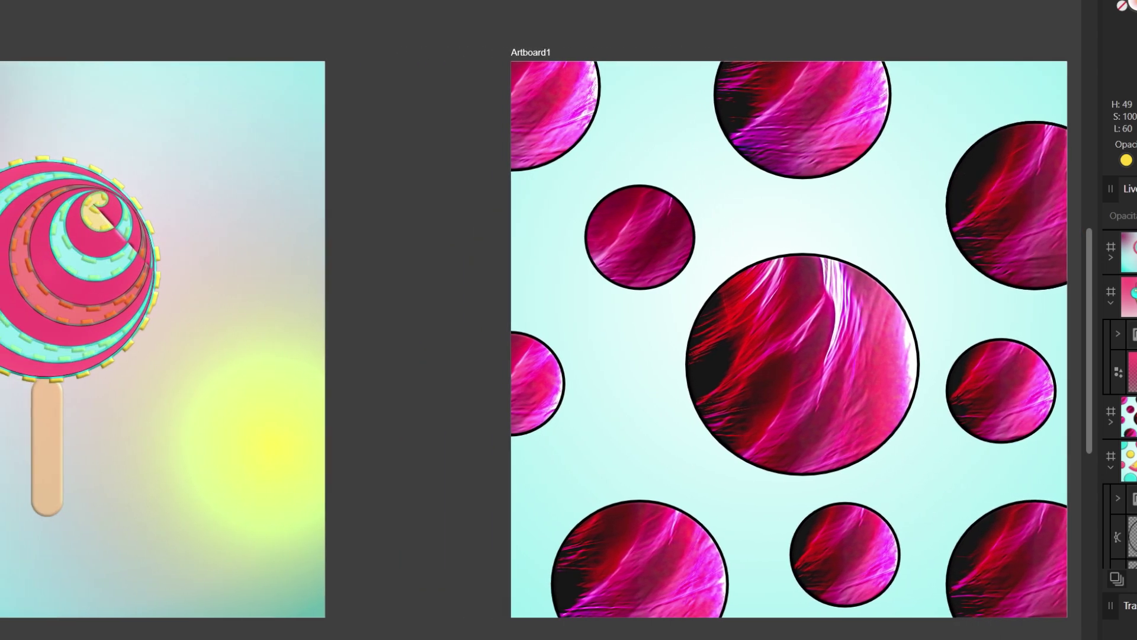
scroll(393, 297, "up", 3)
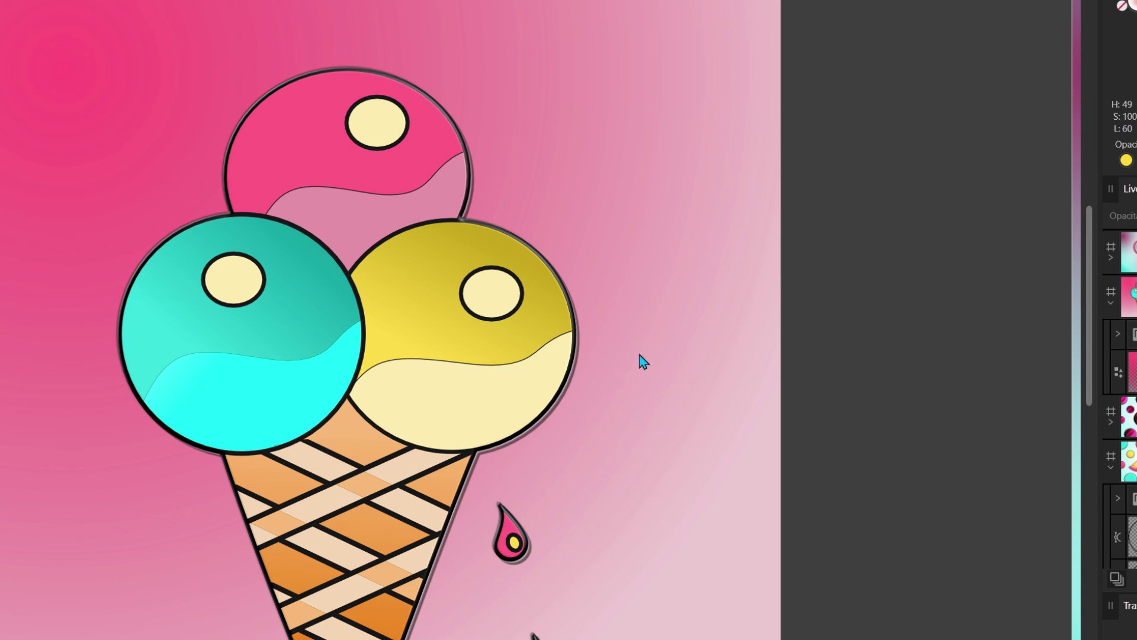
scroll(640, 355, "down", 2)
scroll(646, 438, "down", 1)
scroll(691, 464, "down", 1)
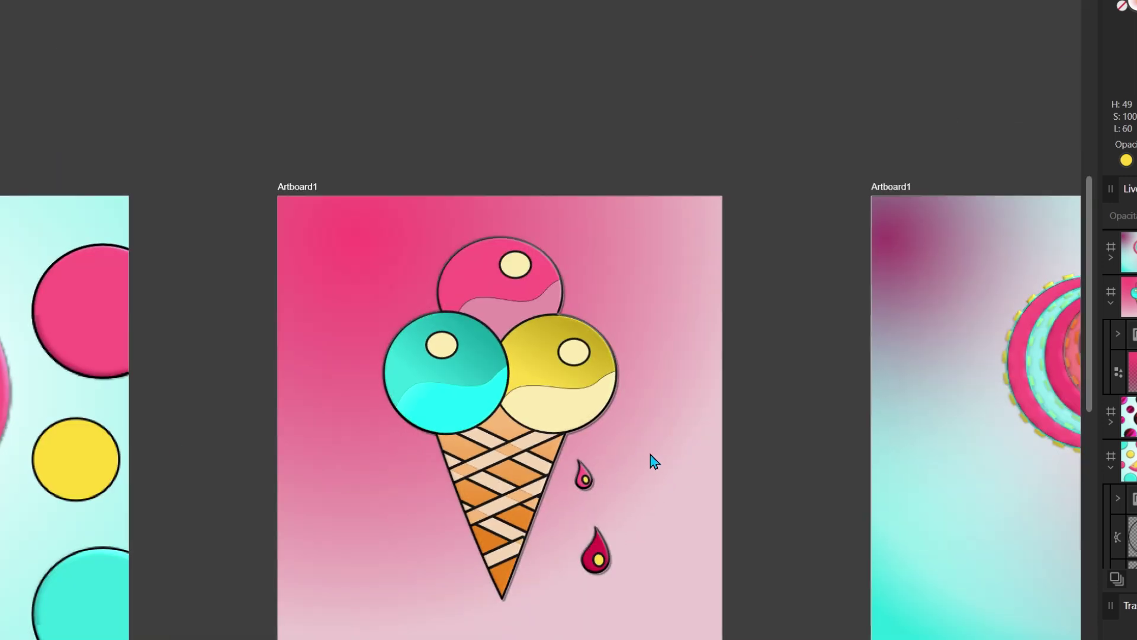
scroll(533, 355, "up", 3)
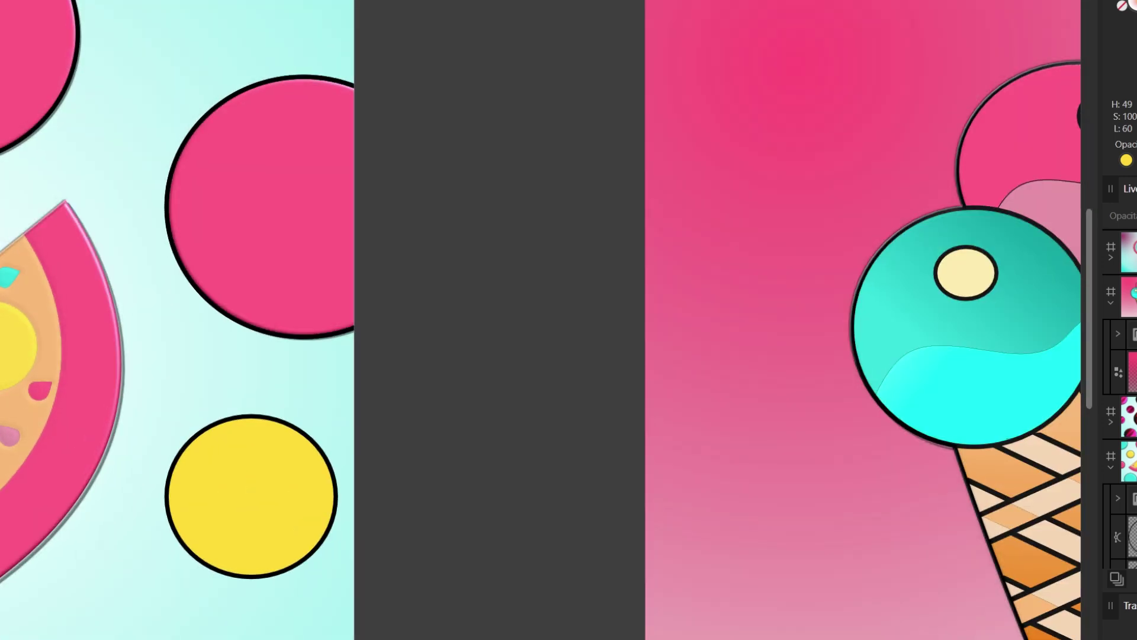
scroll(235, 604, "left", 5)
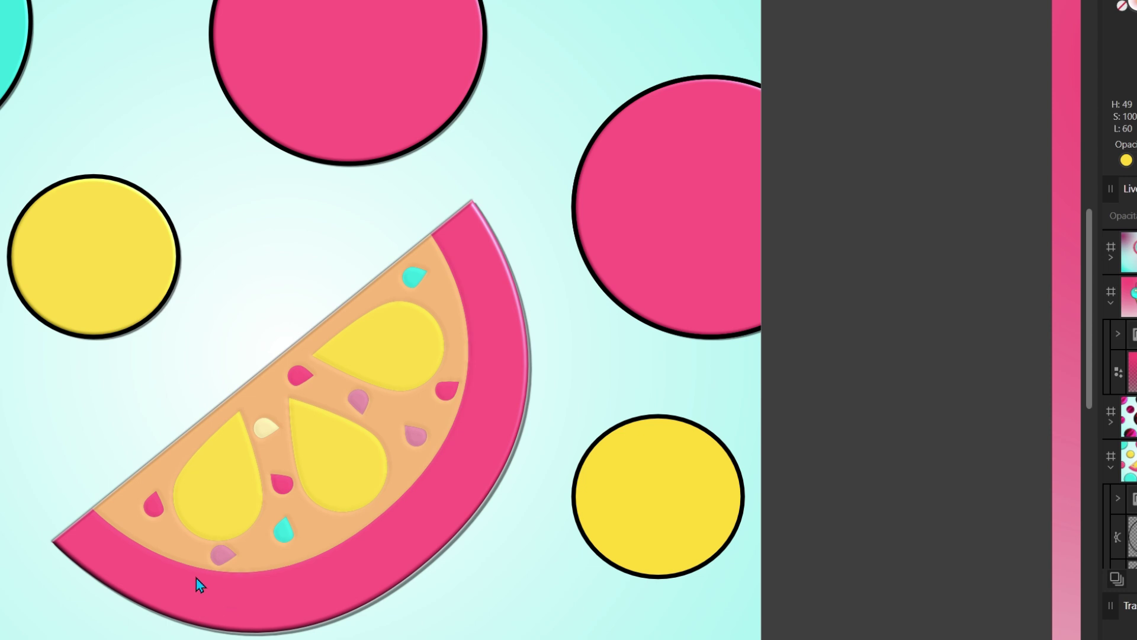
scroll(197, 578, "up", 2)
scroll(197, 578, "up", 1)
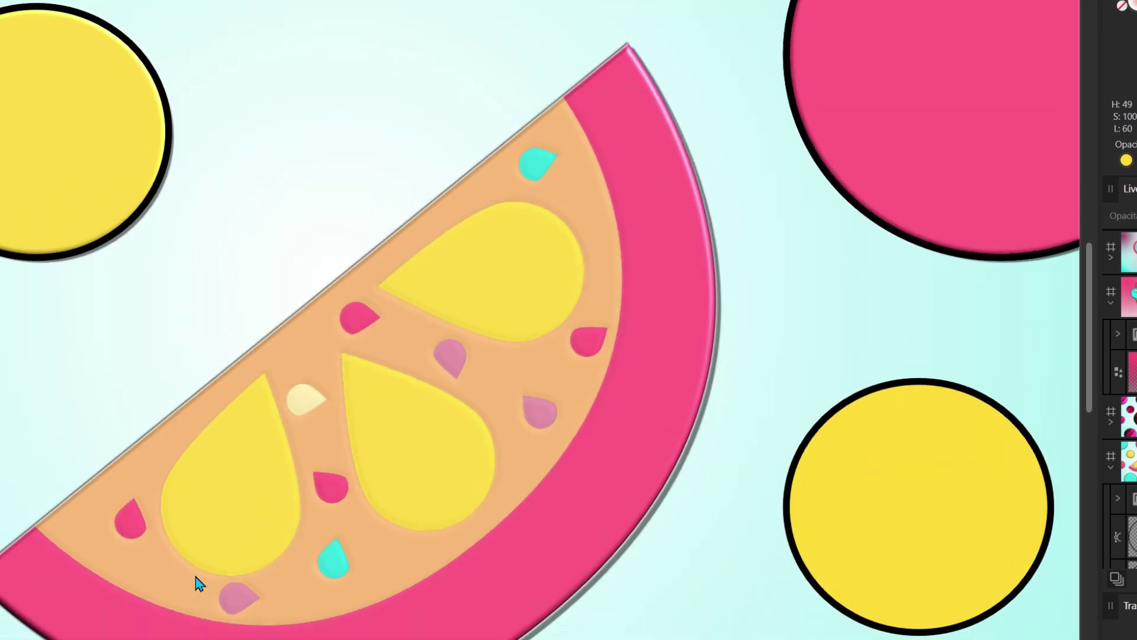
scroll(196, 577, "down", 2)
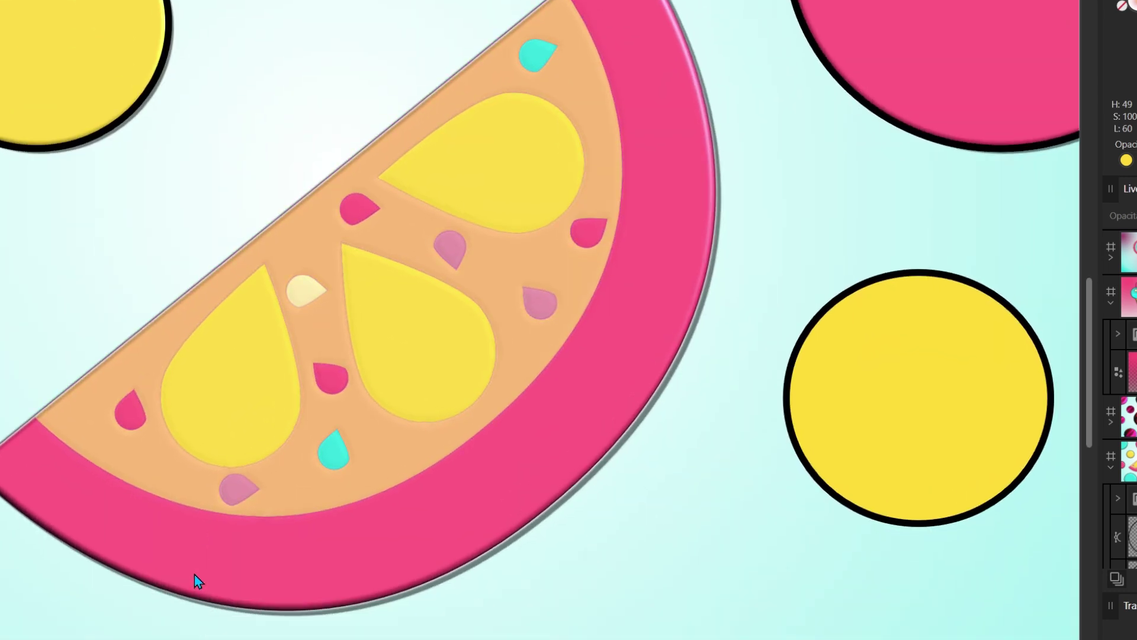
scroll(196, 577, "down", 1)
scroll(195, 577, "down", 2)
scroll(196, 578, "down", 1)
scroll(540, 468, "right", 2)
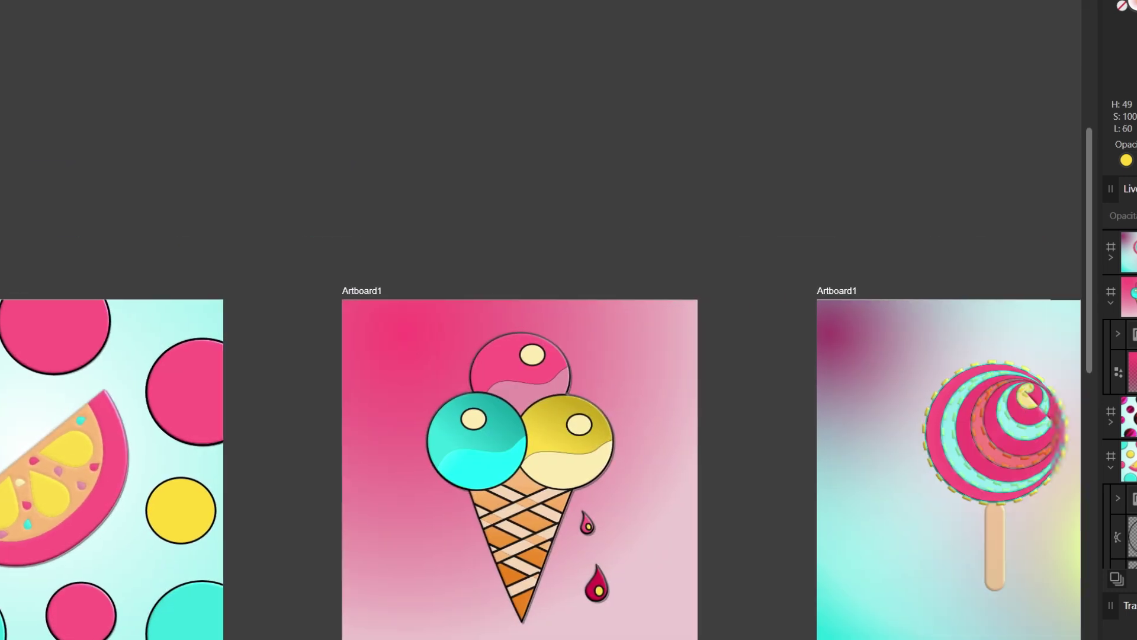
scroll(540, 468, "right", 6)
scroll(484, 583, "up", 3)
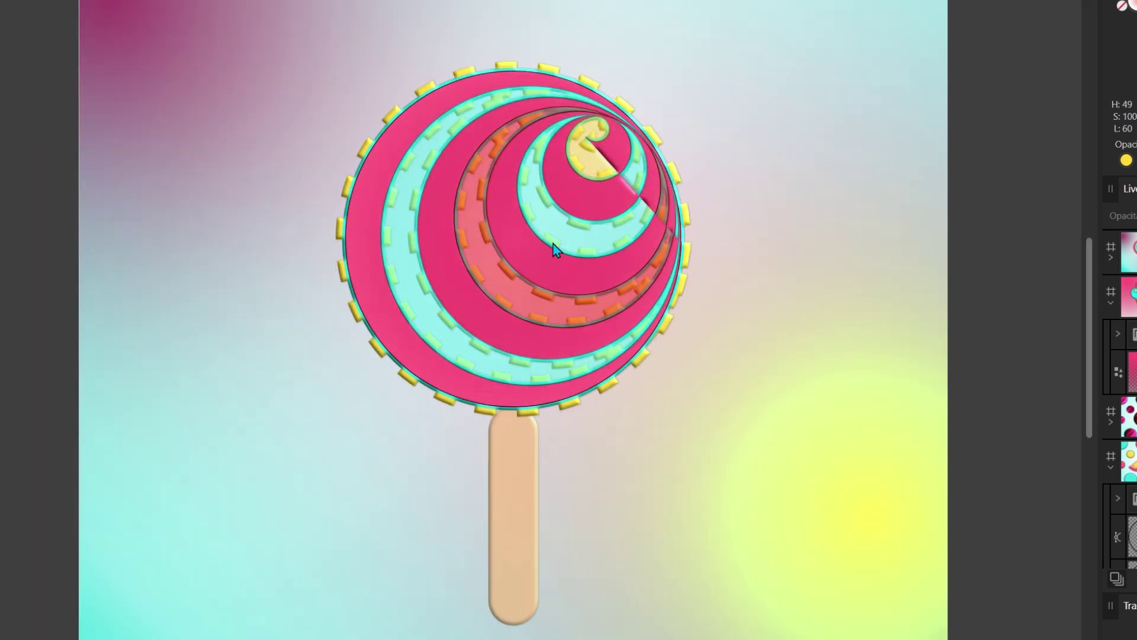
scroll(553, 249, "up", 2)
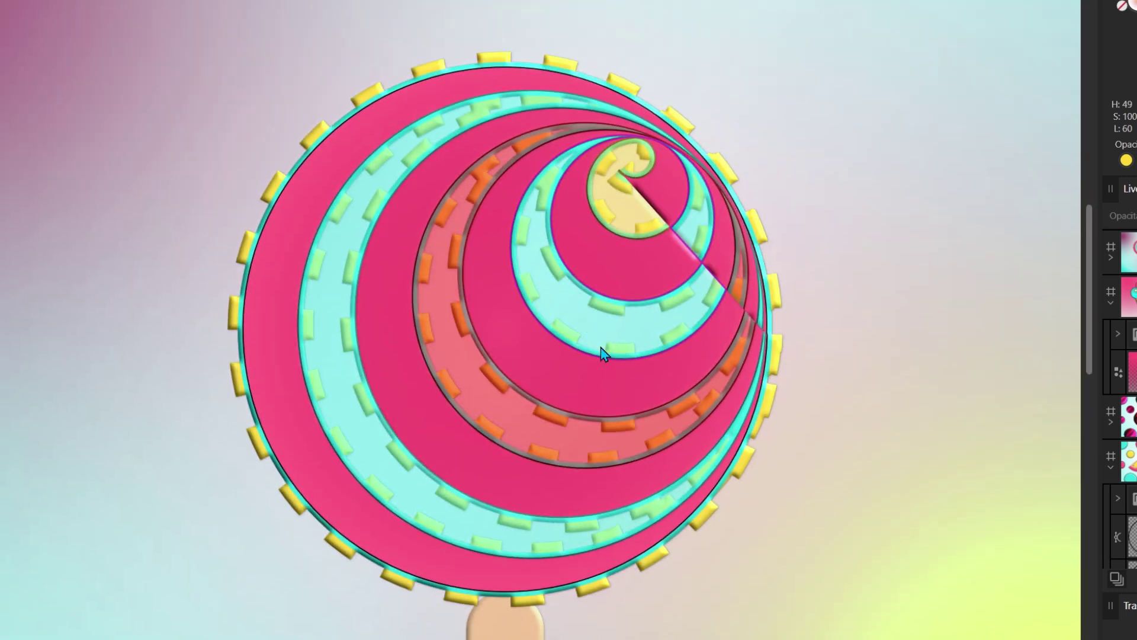
scroll(533, 320, "right", 2)
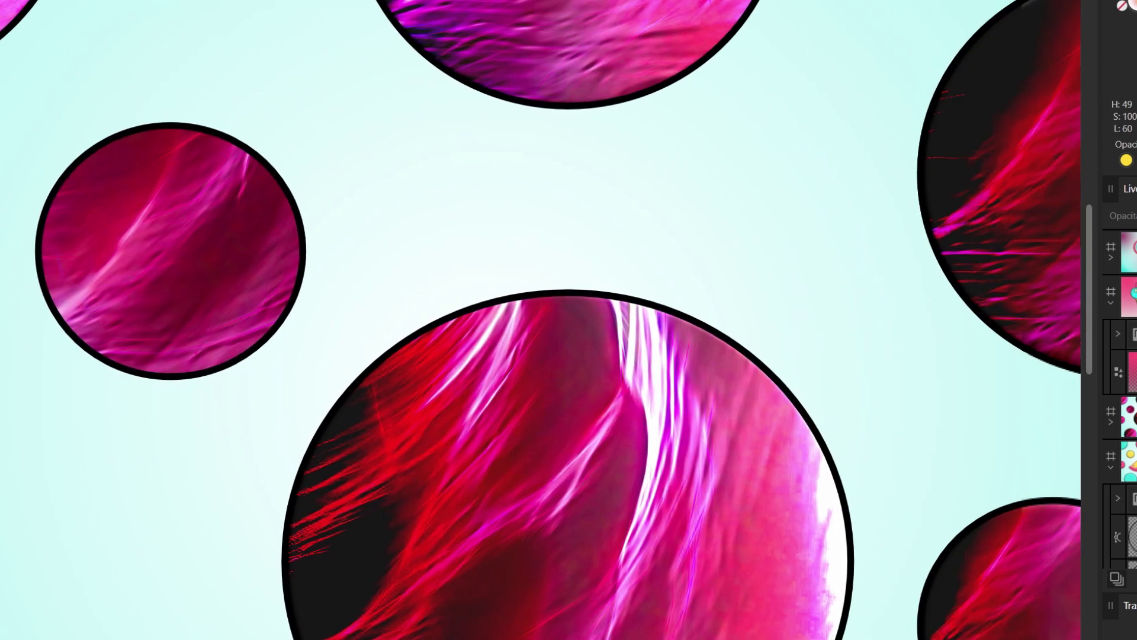
scroll(422, 458, "down", 2)
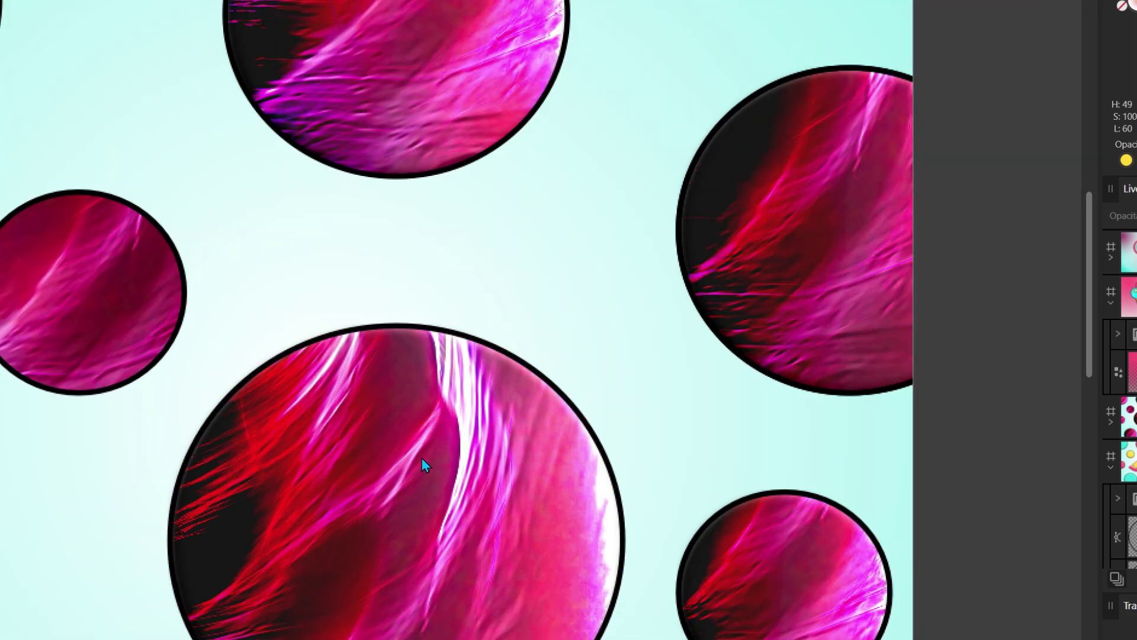
scroll(421, 457, "down", 2)
scroll(422, 457, "down", 2)
scroll(450, 448, "down", 2)
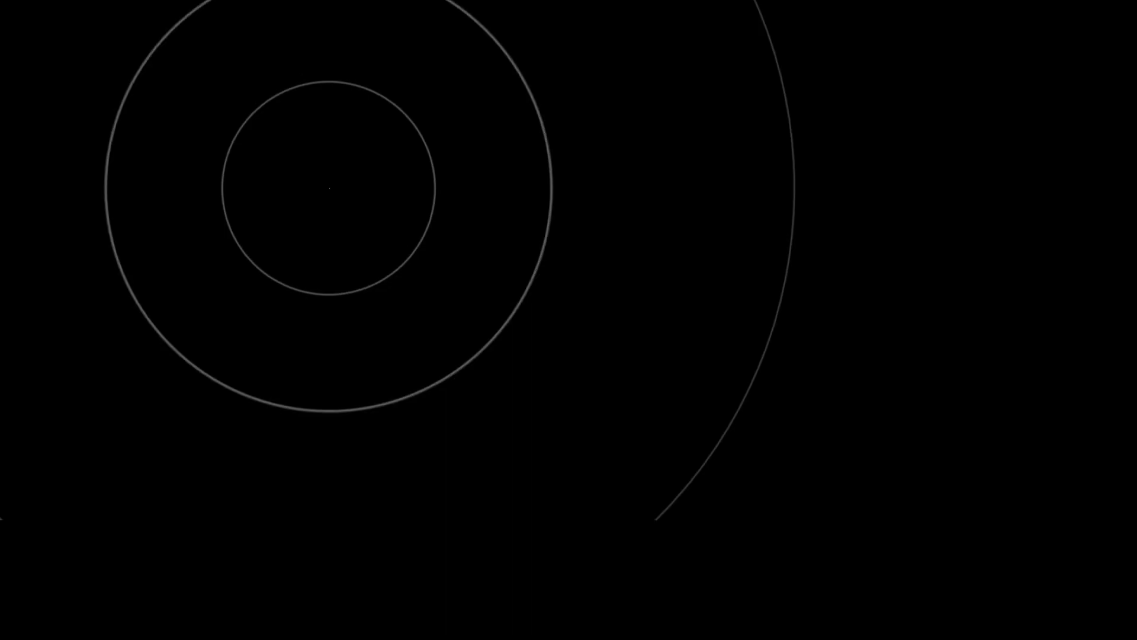